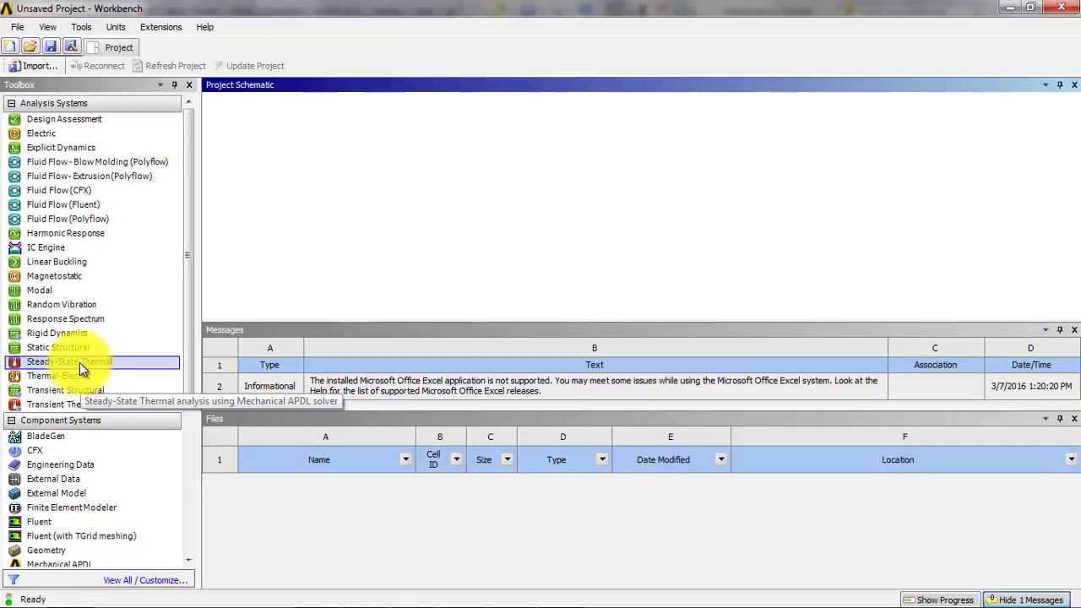
- Create a Steady-State Thermal analysis system, open its Engineering Data, and display the engineering data sources
drag(68, 365, 370, 227)
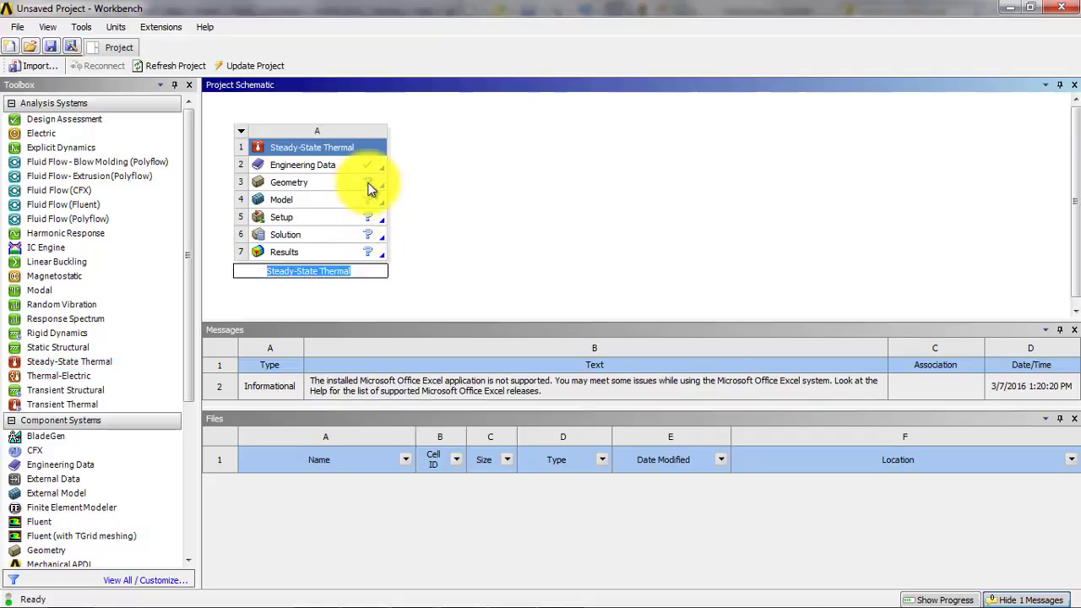
click(335, 167)
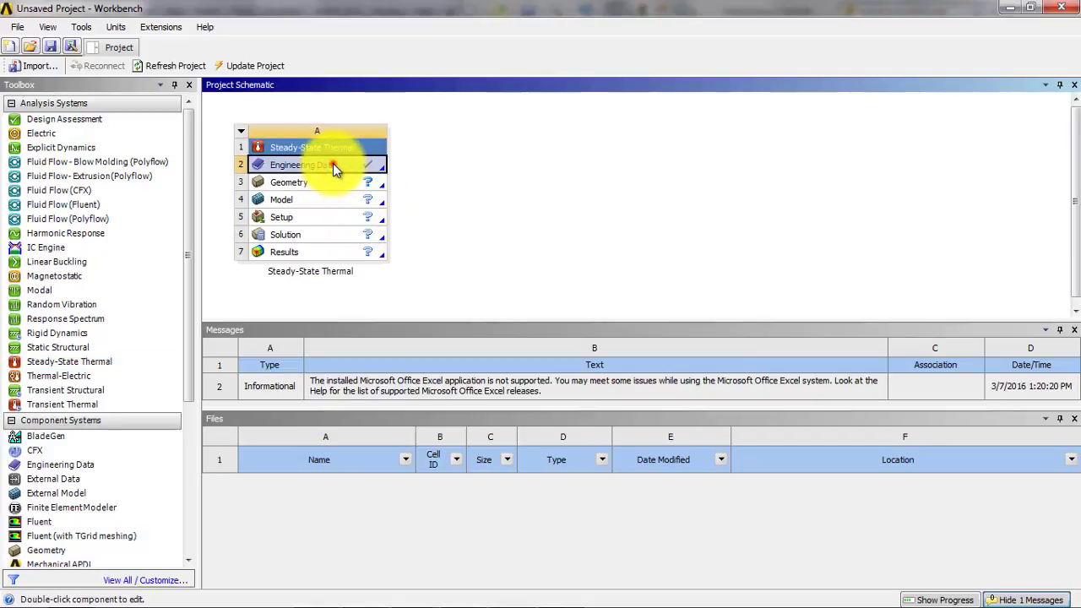
double_click(335, 167)
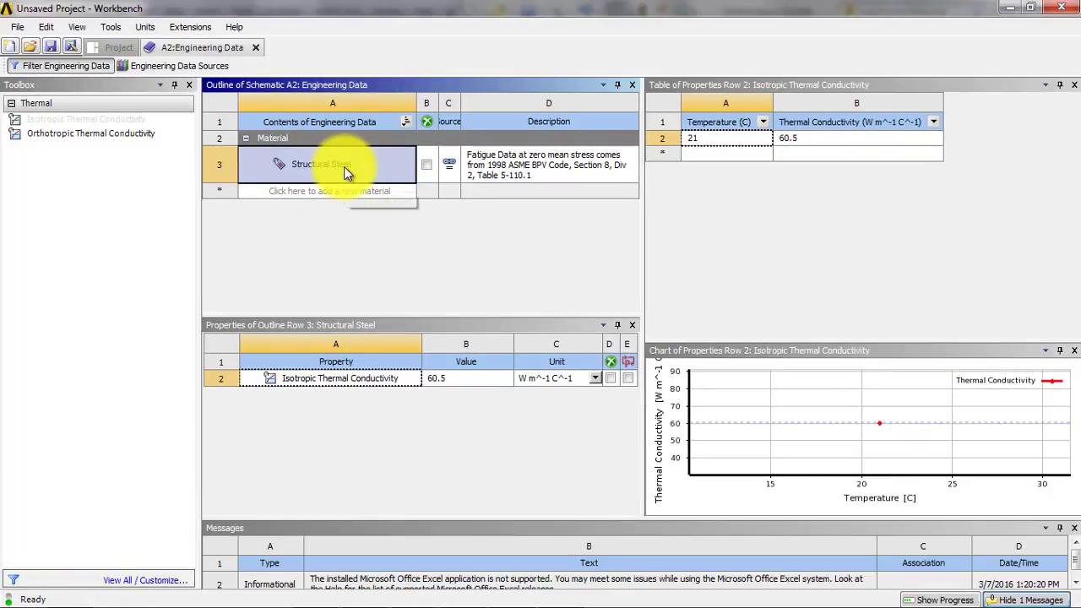
click(173, 70)
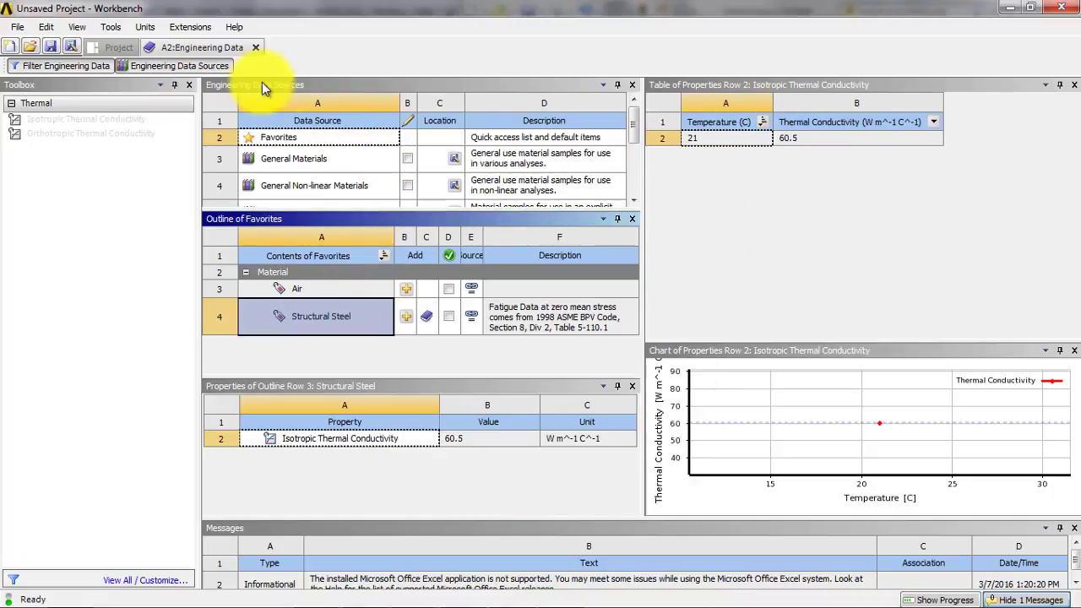
- Hide the outline pane of the engineering data workspace and display it again
click(77, 26)
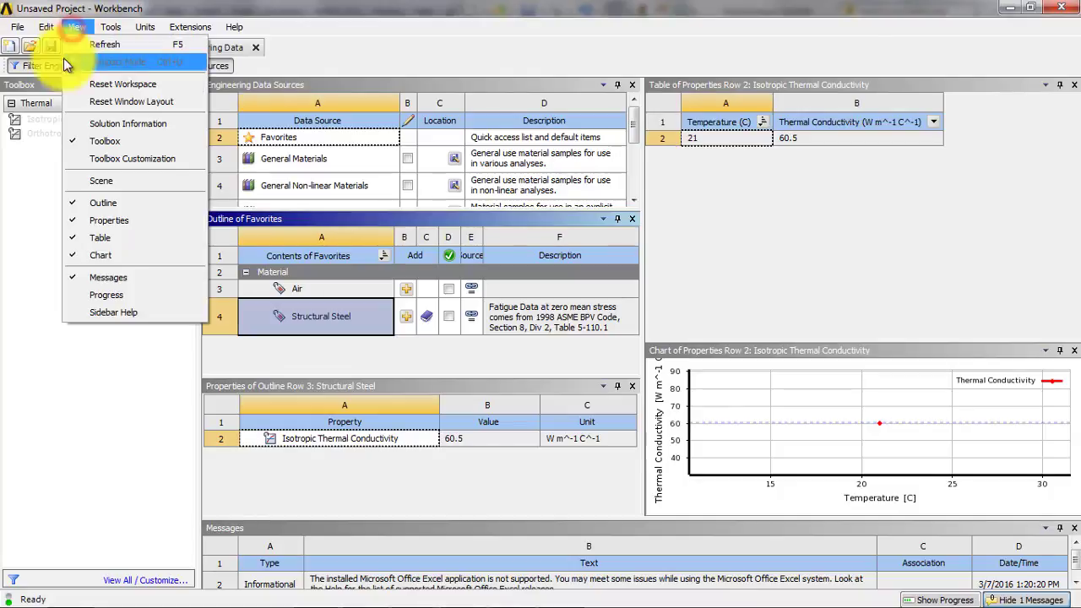
click(103, 205)
click(81, 26)
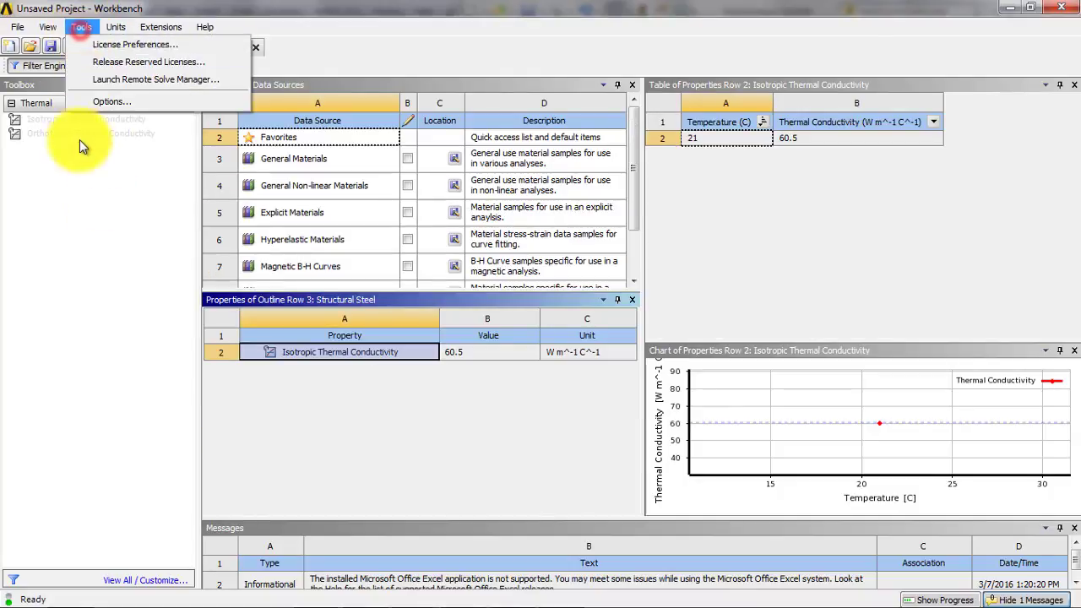
click(71, 27)
click(116, 26)
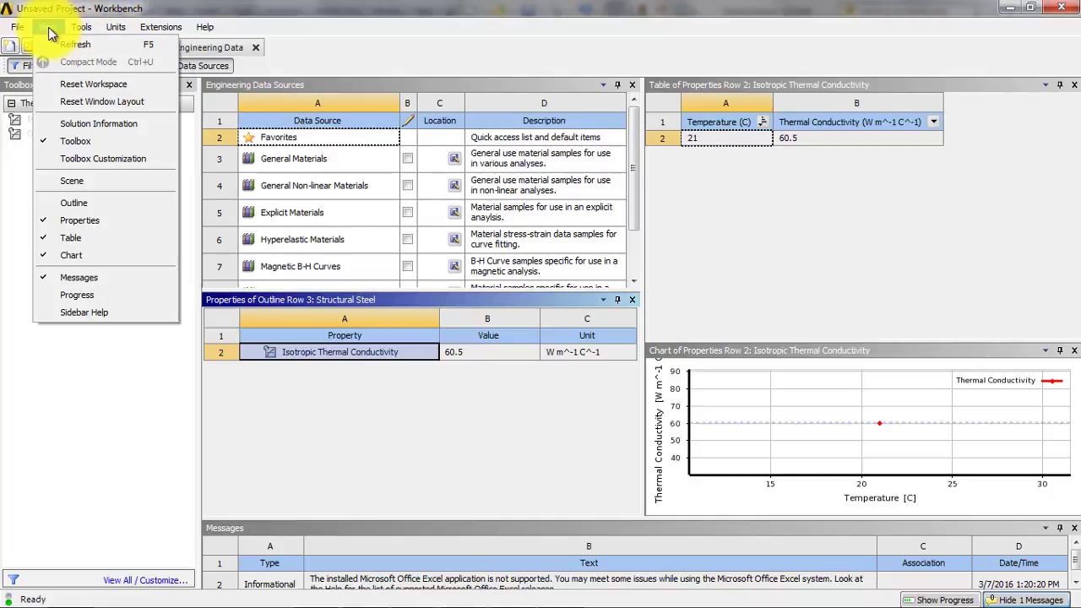
click(74, 203)
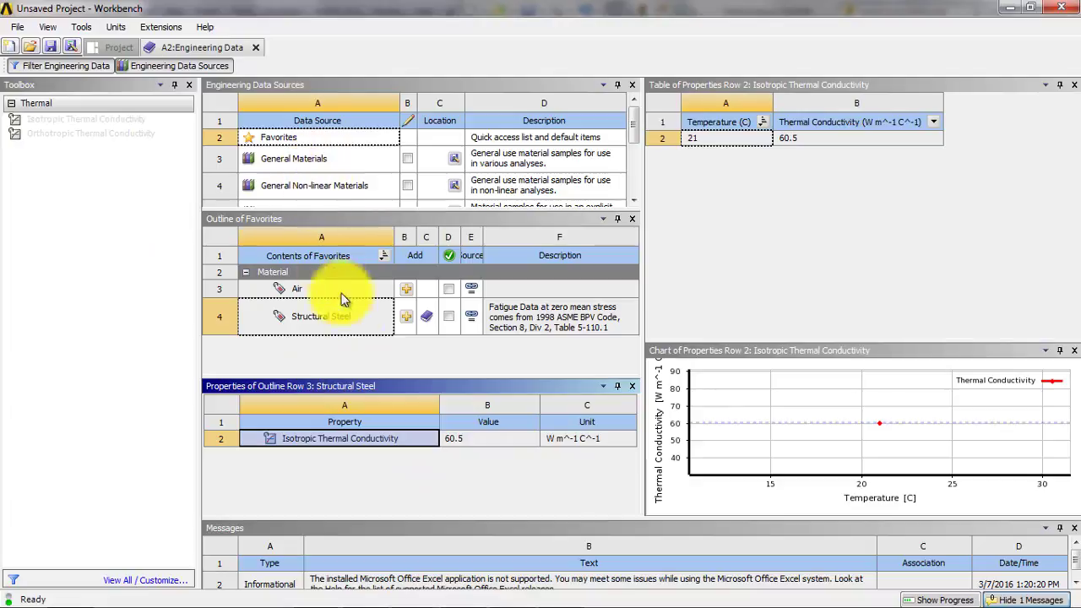
- Add Aluminum Alloy and Concrete from the General Materials library to the engineering data
click(381, 319)
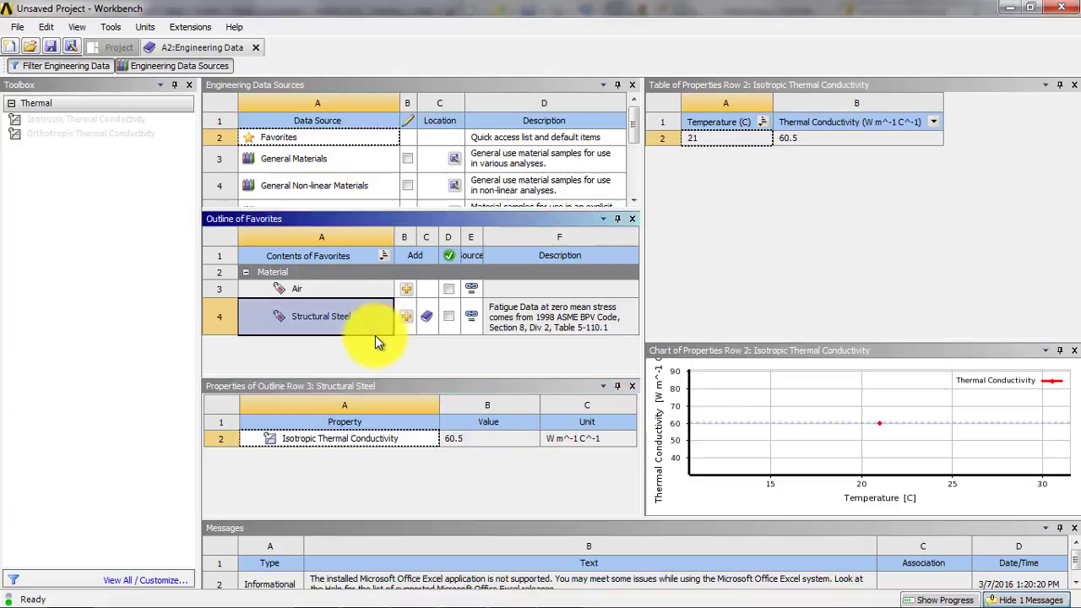
click(352, 177)
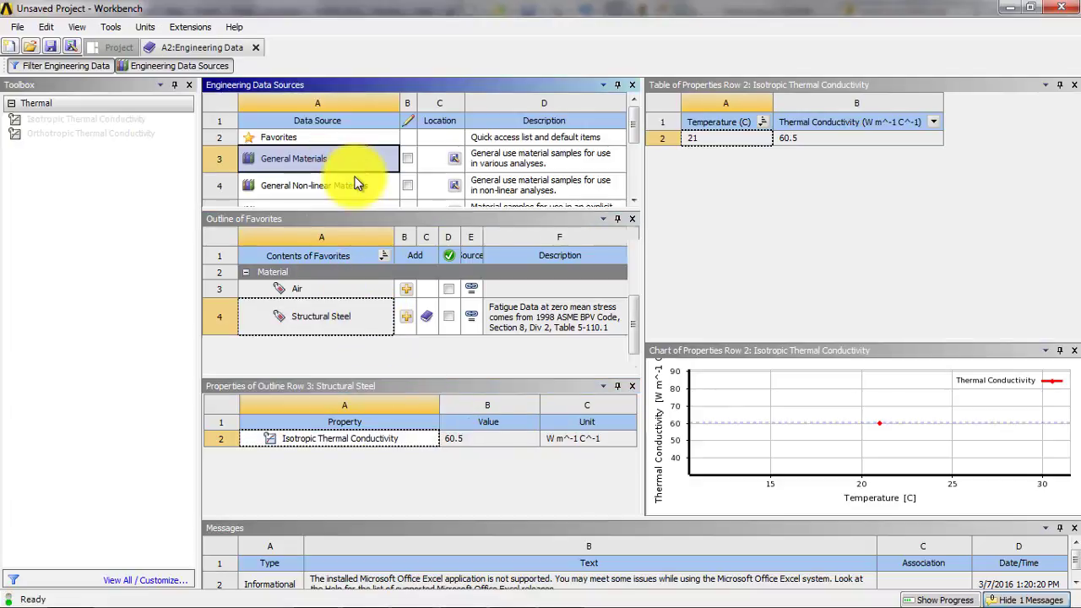
click(354, 348)
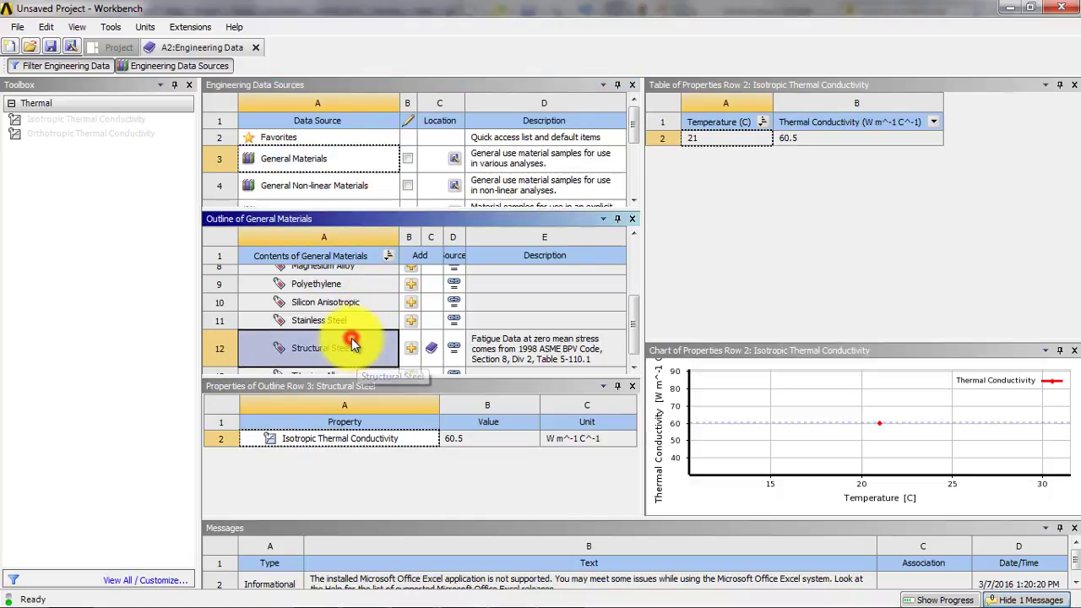
scroll(349, 330, up, 3)
scroll(355, 333, down, 3)
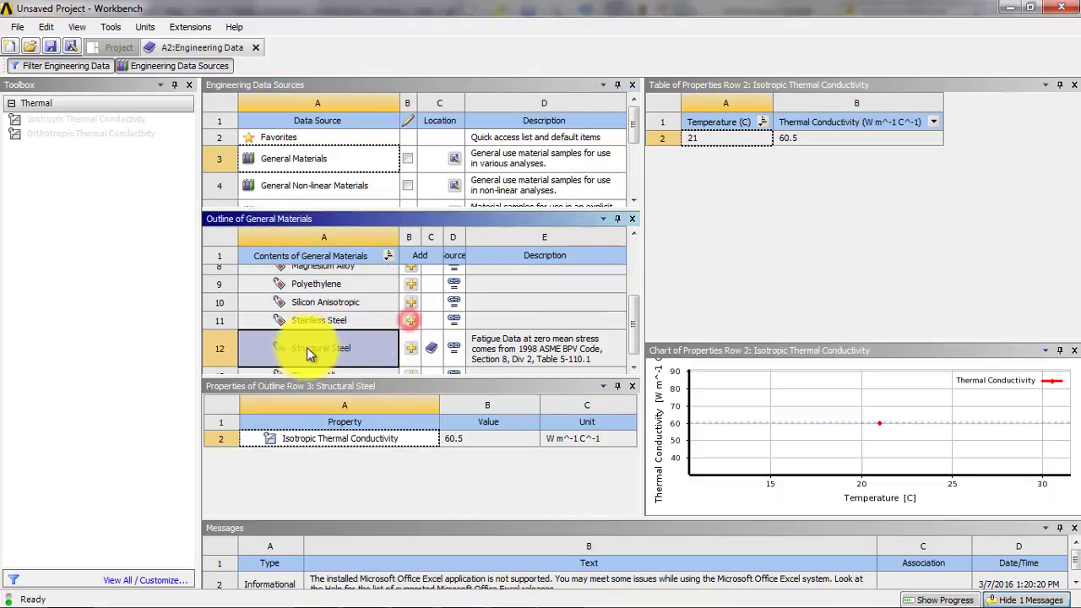
scroll(321, 342, up, 2)
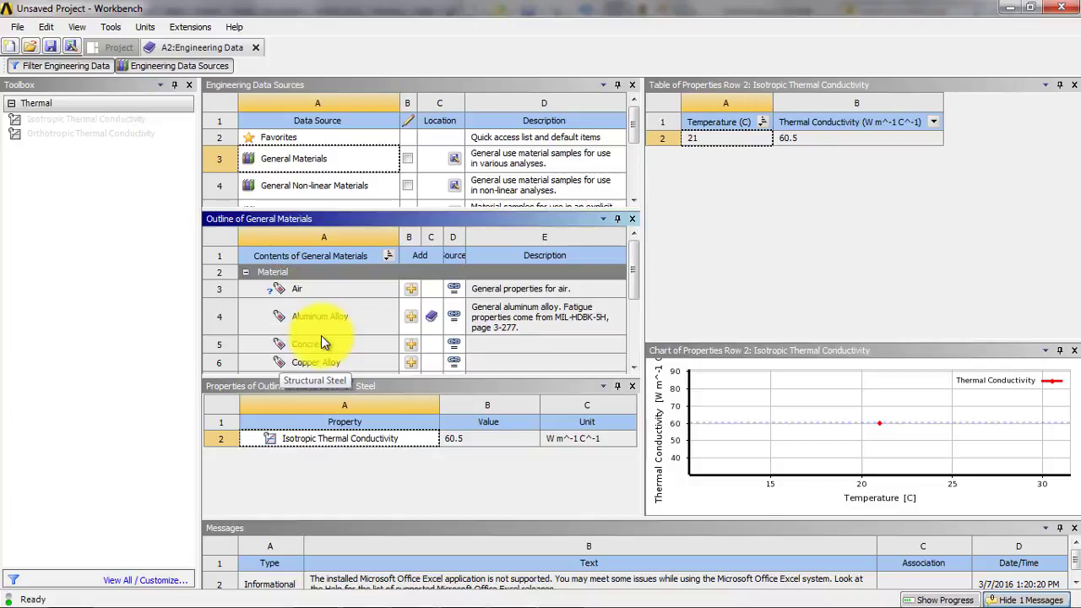
scroll(321, 342, down, 1)
click(413, 275)
scroll(413, 280, down, 1)
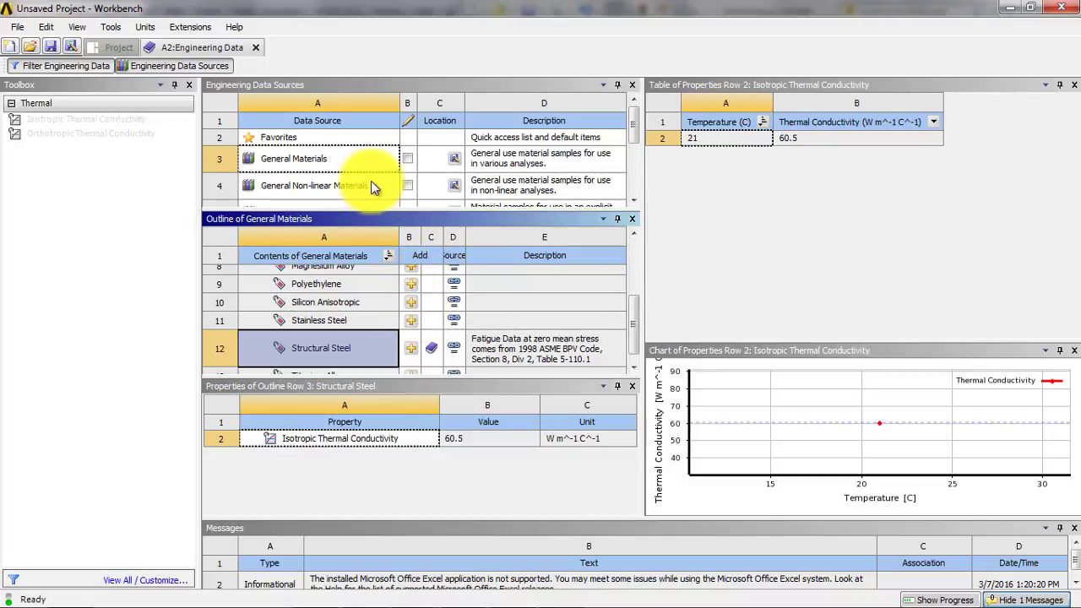
- Add Glass from the Thermal Materials library to the engineering data and return to the project schematic
drag(632, 131, 634, 169)
click(321, 169)
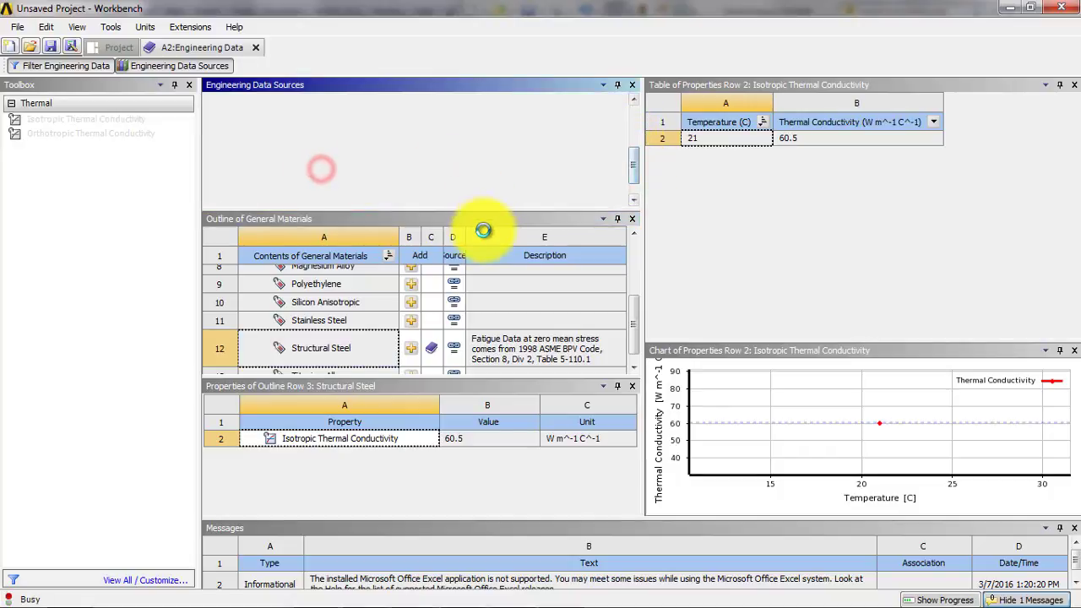
click(389, 289)
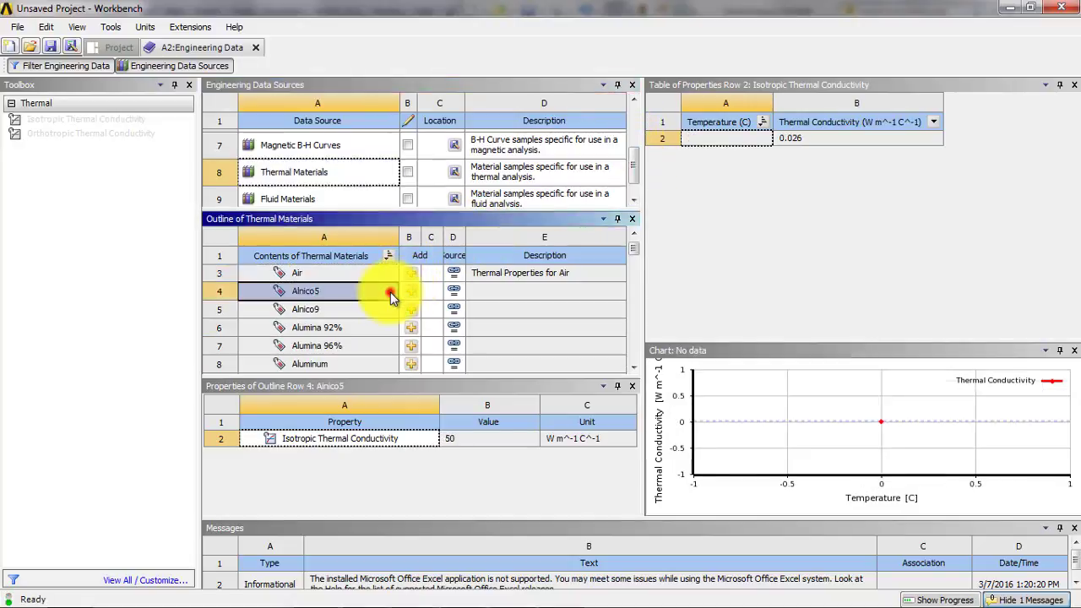
scroll(372, 313, down, 9)
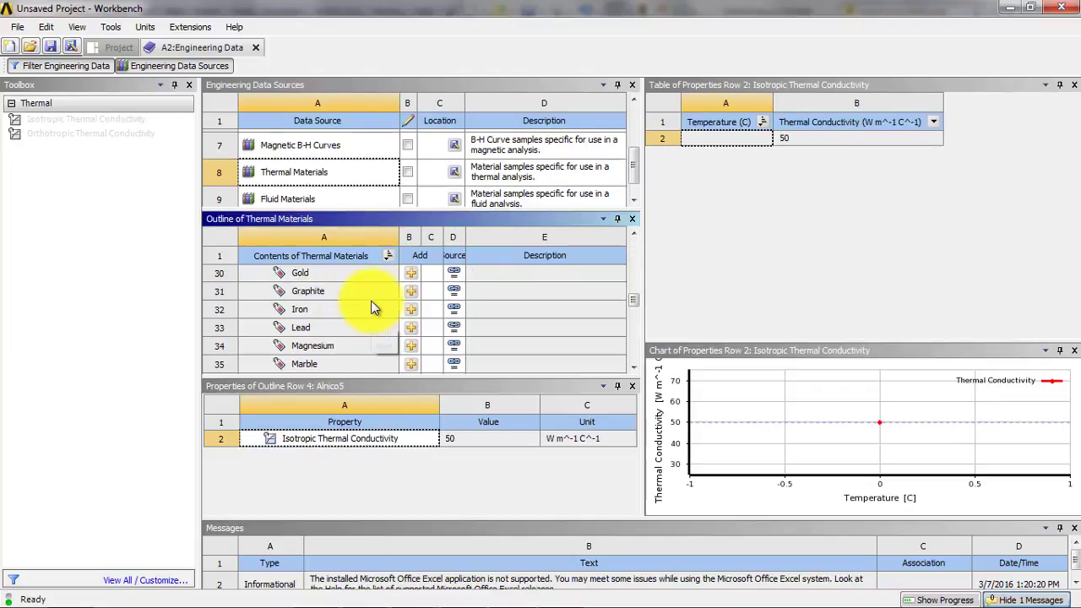
scroll(372, 302, up, 1)
click(371, 304)
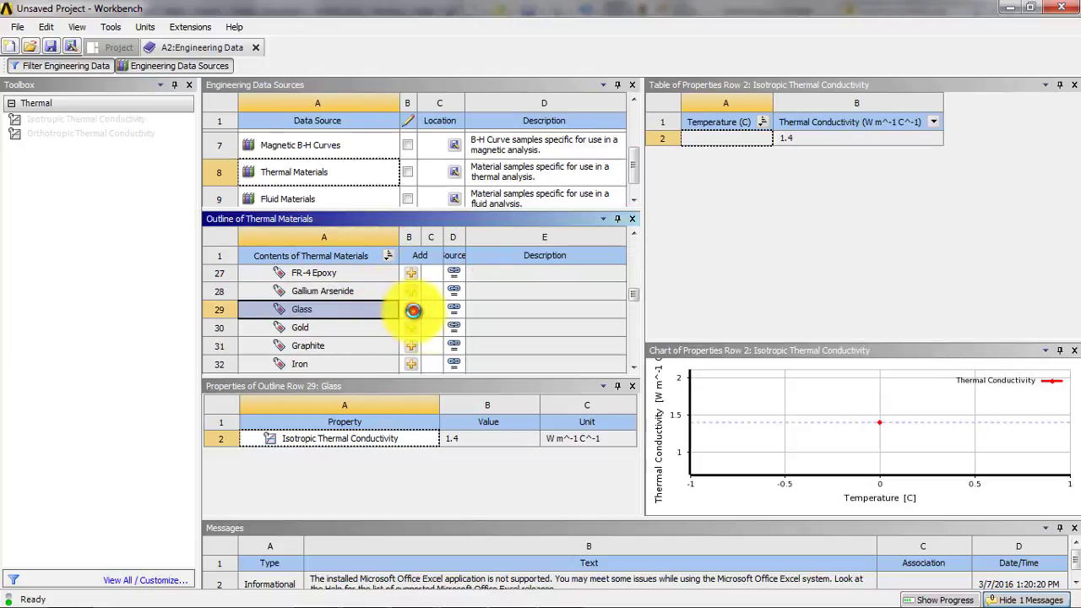
click(411, 310)
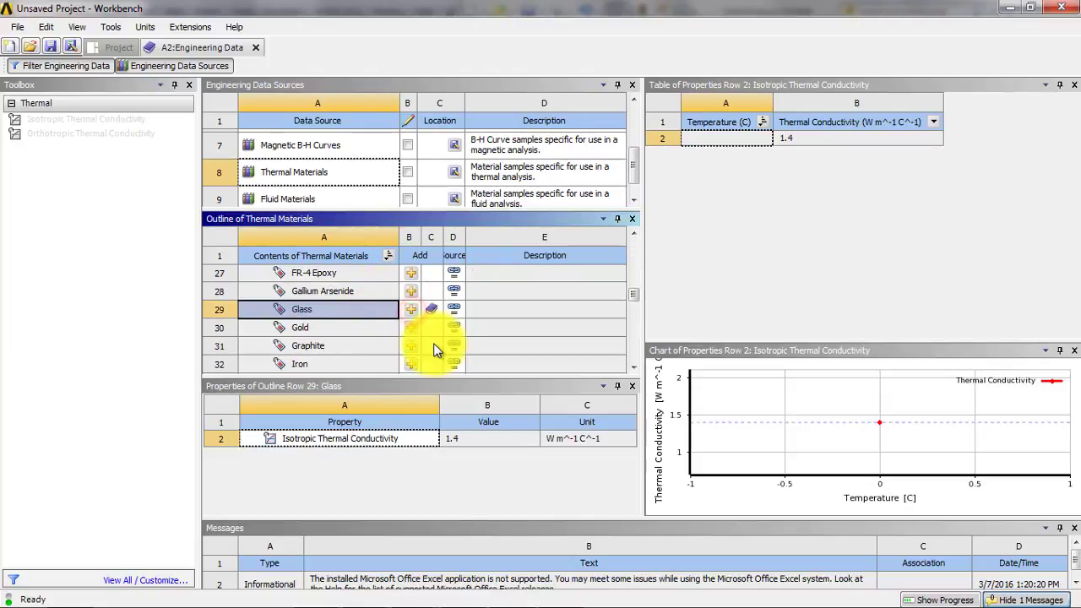
click(185, 67)
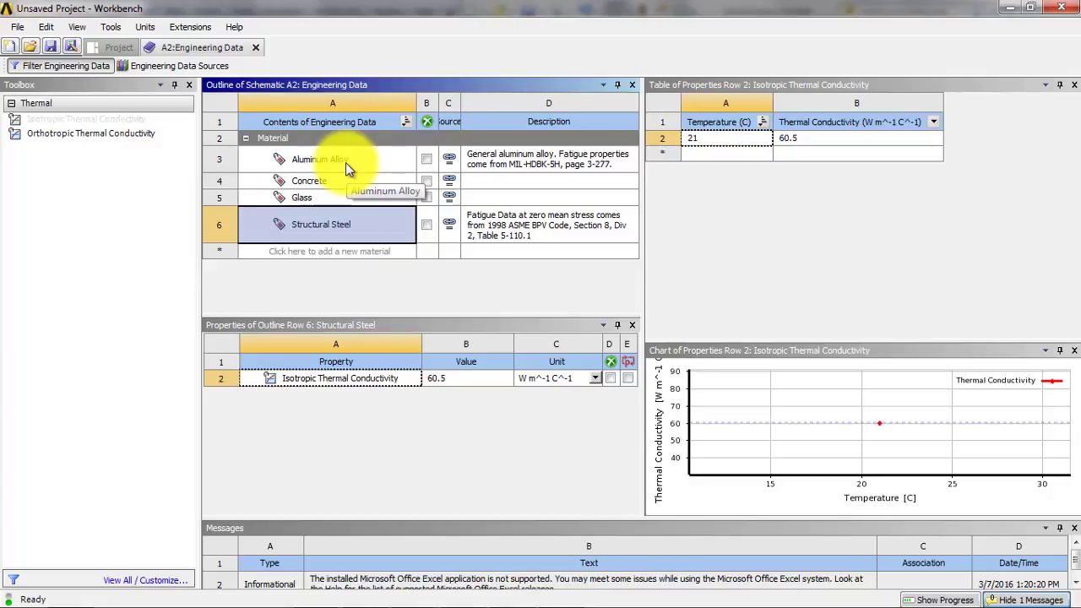
click(259, 49)
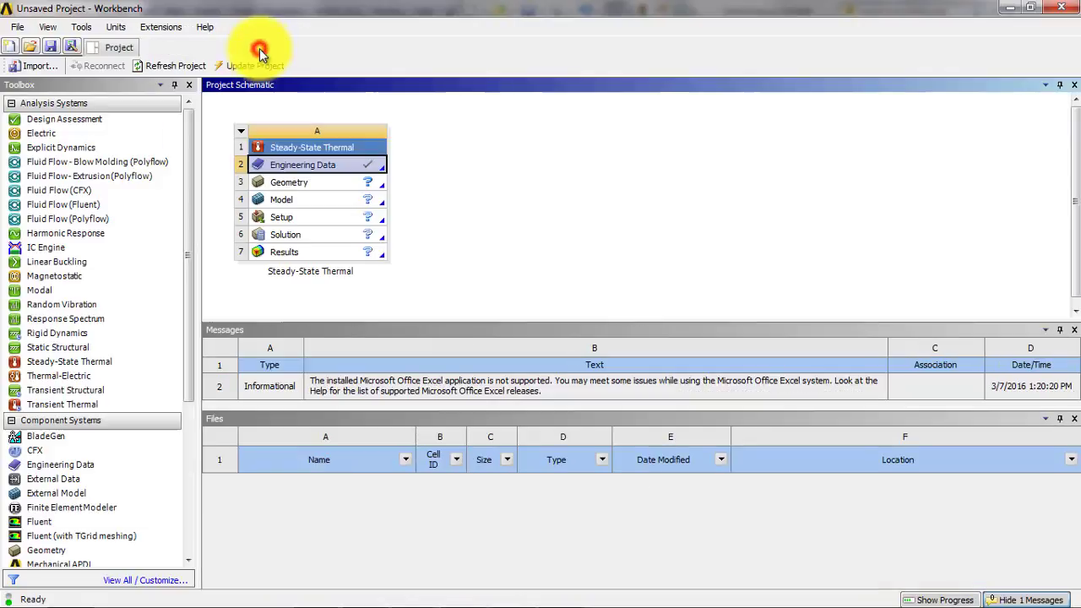
- Import WindowAssem.STEP as the geometry of the thermal system and open the model in Mechanical
click(347, 185)
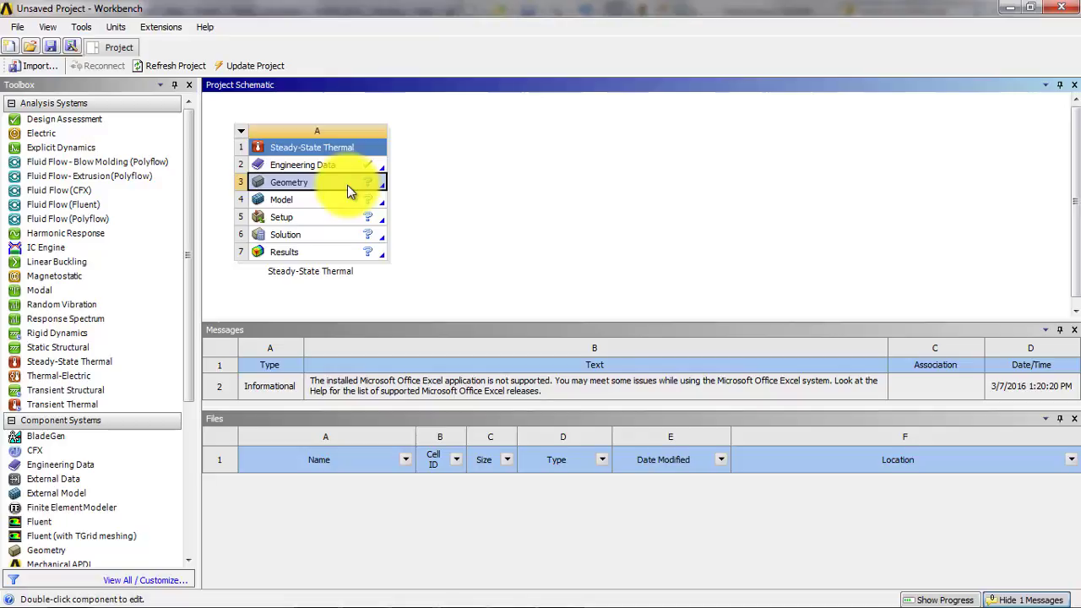
right_click(347, 185)
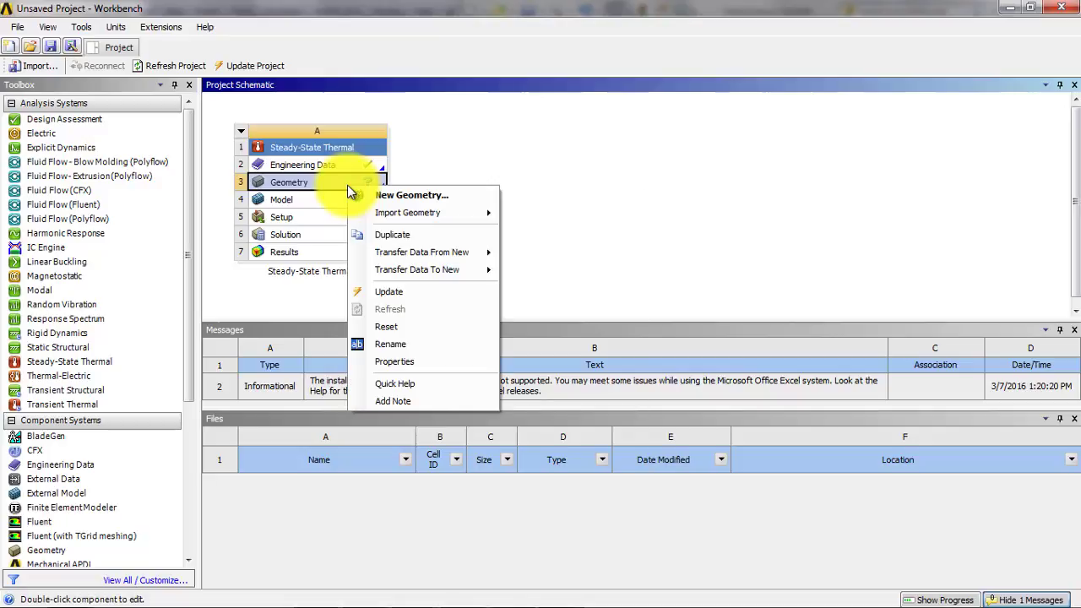
mouse_move(391, 212)
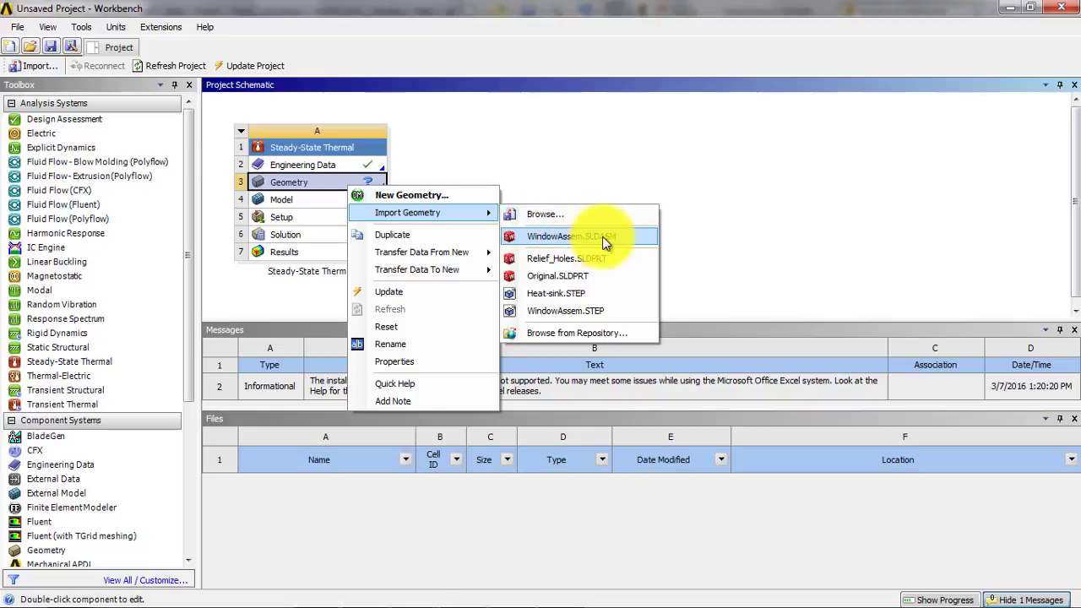
click(549, 214)
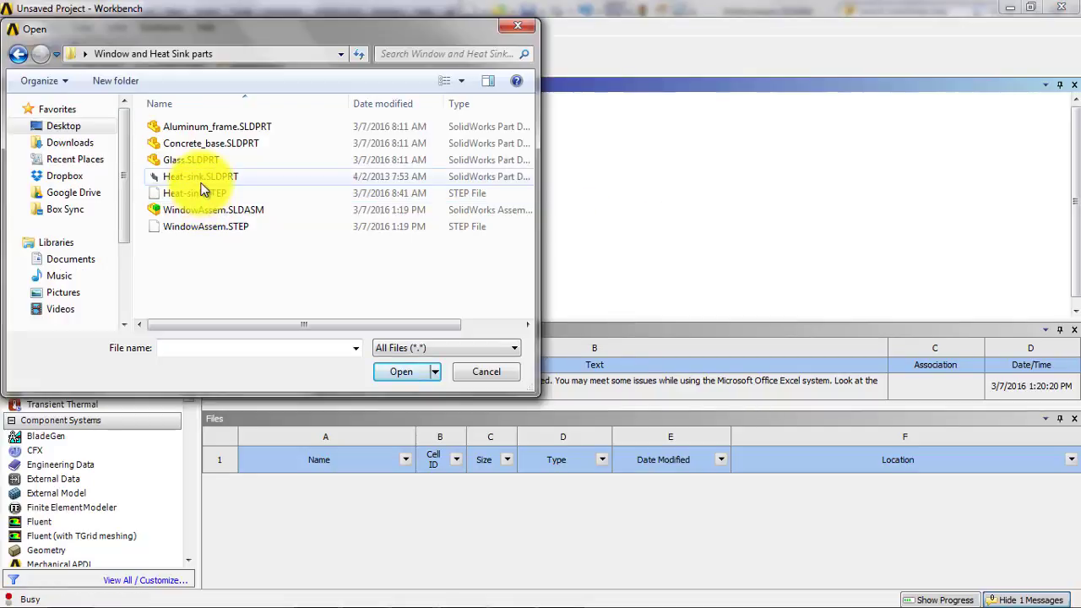
click(205, 227)
click(399, 371)
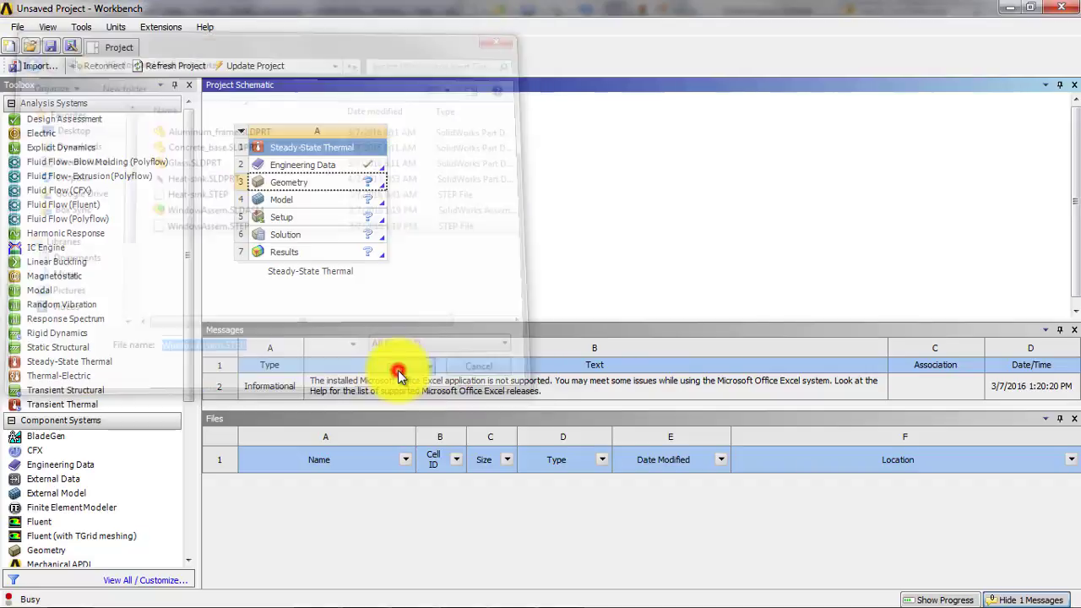
click(342, 207)
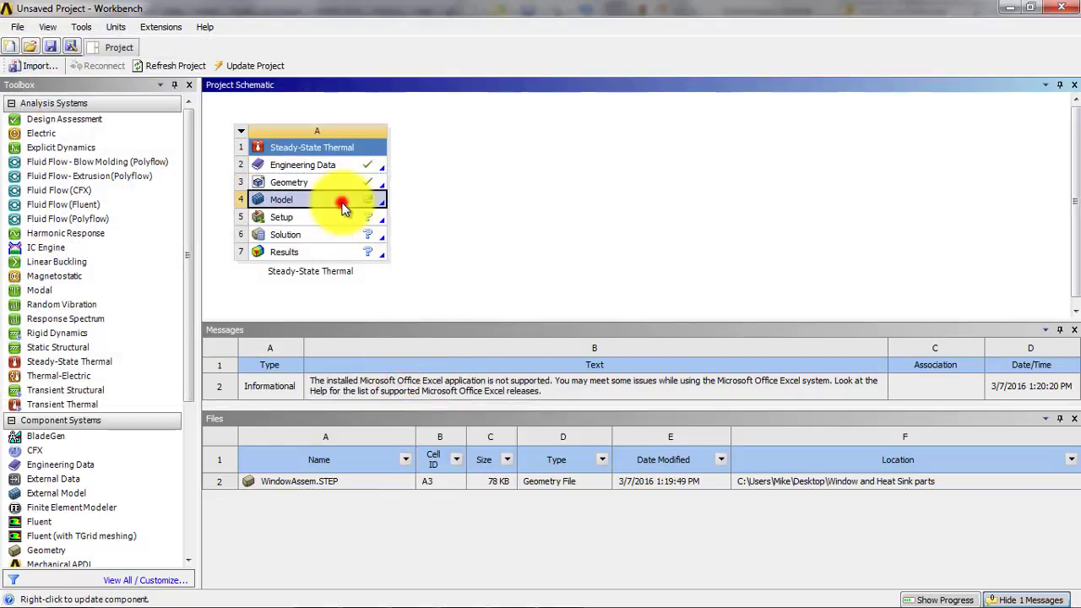
double_click(342, 207)
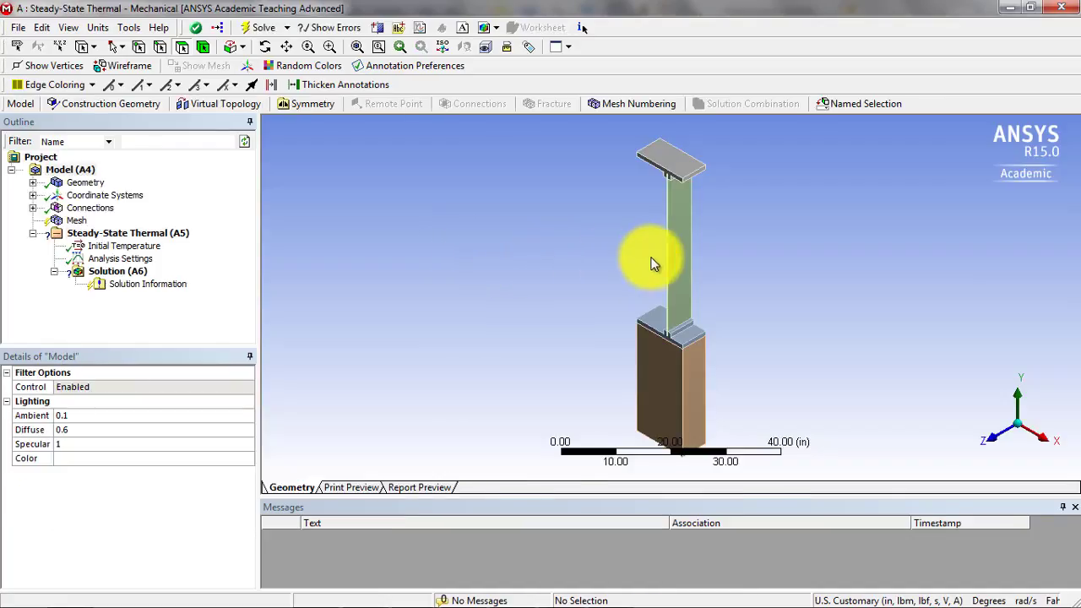
- Assign Aluminum Alloy to the first Aluminum_frame body, the one above the glass
click(32, 182)
click(106, 196)
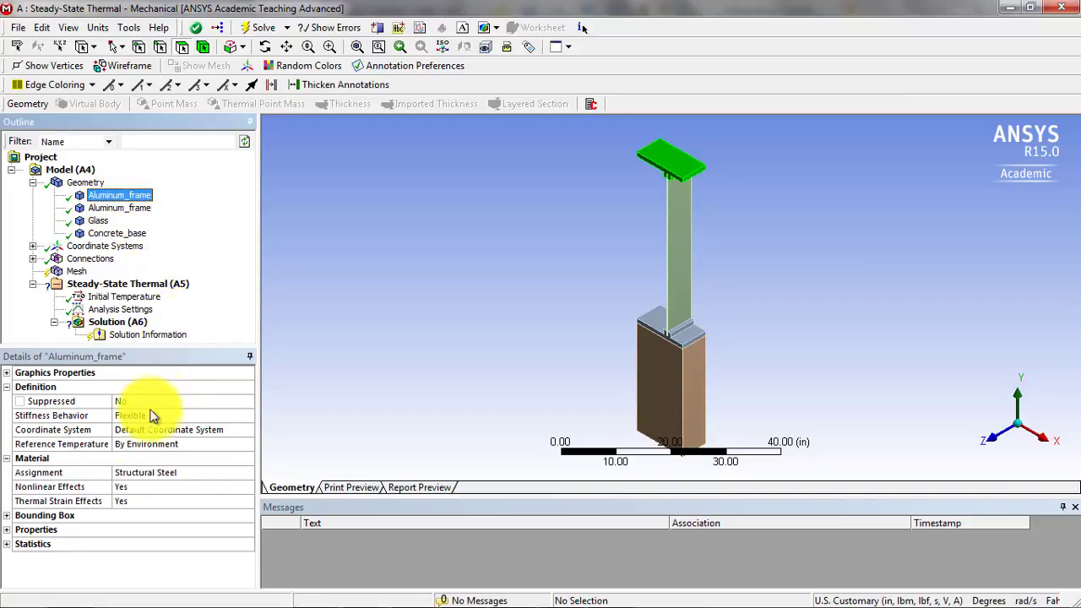
click(155, 475)
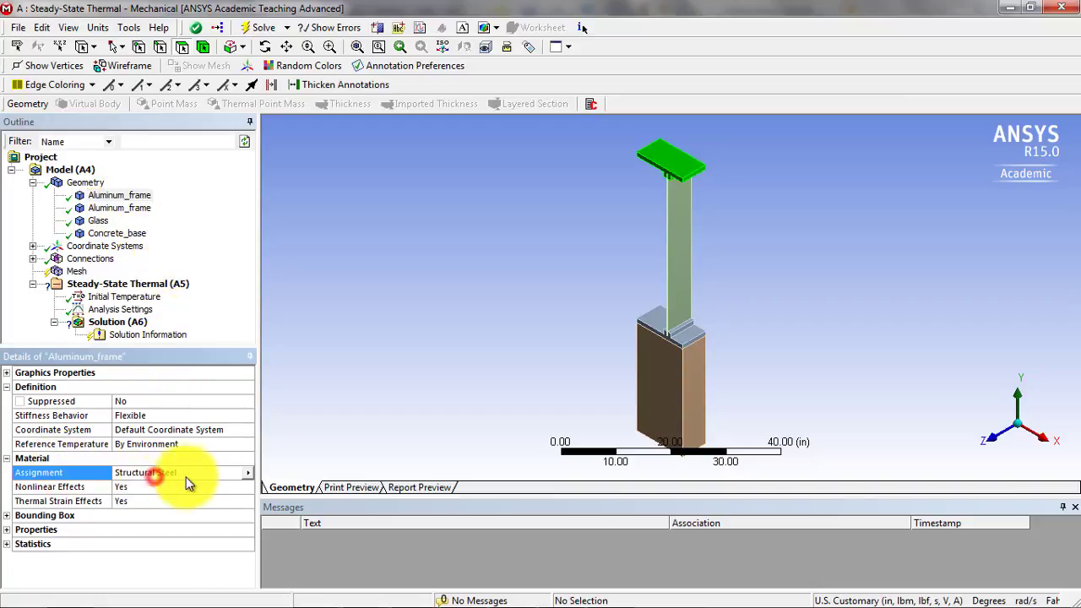
click(246, 474)
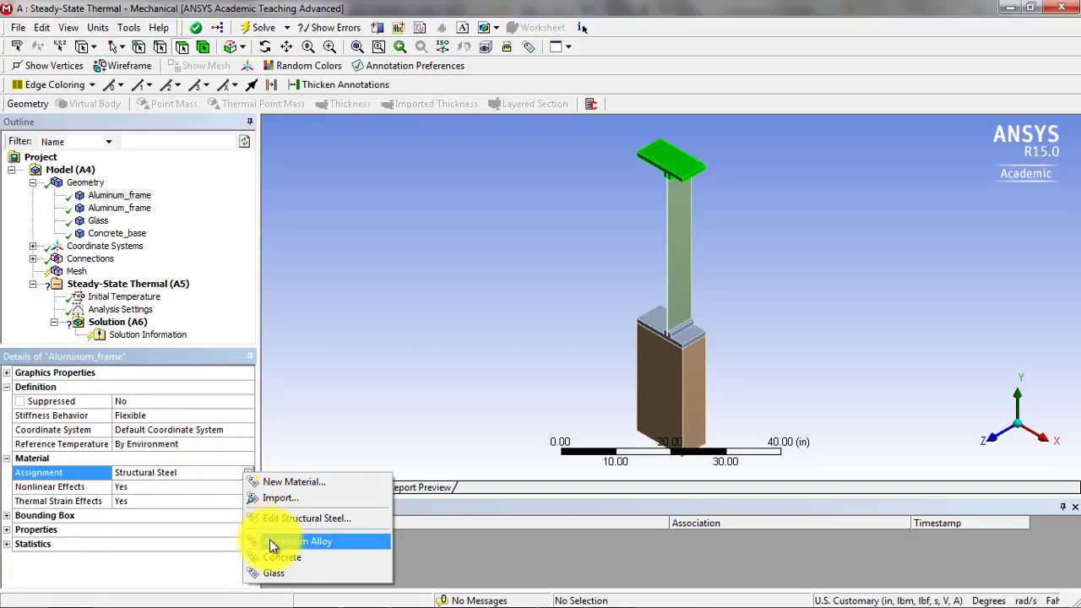
click(270, 542)
- Assign Aluminum Alloy to the second Aluminum_frame body, between the glass and the concrete base
click(119, 208)
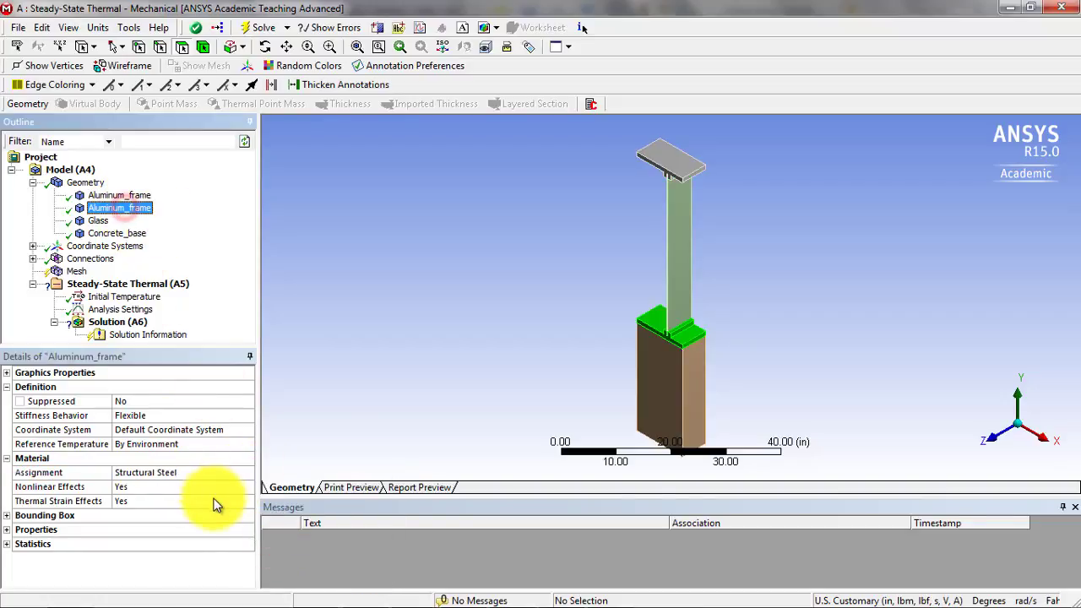
click(211, 474)
click(247, 474)
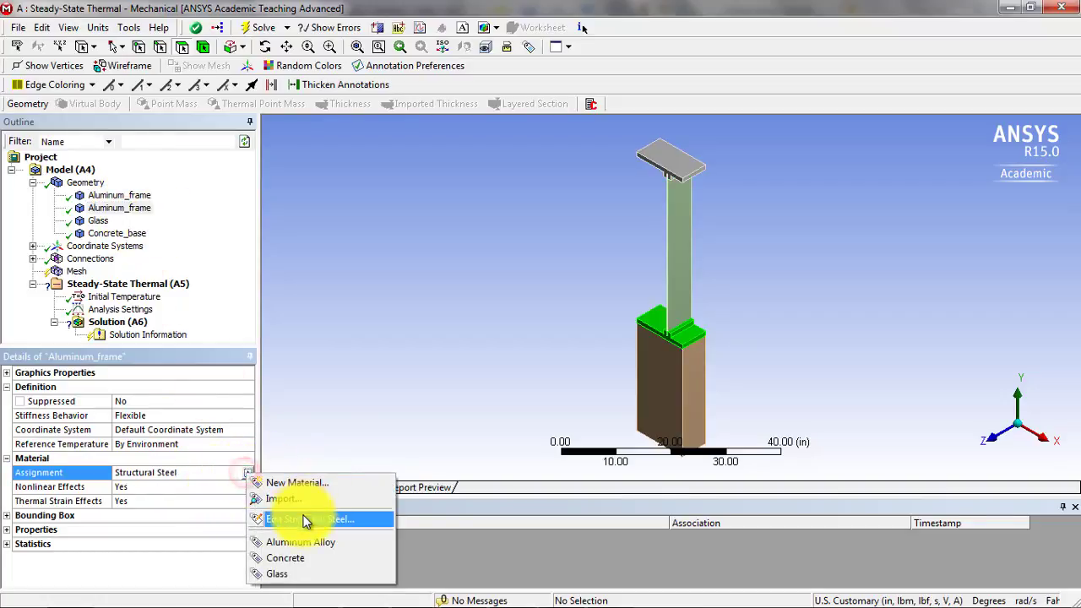
click(301, 542)
- Assign the Glass material to the Glass body
click(98, 220)
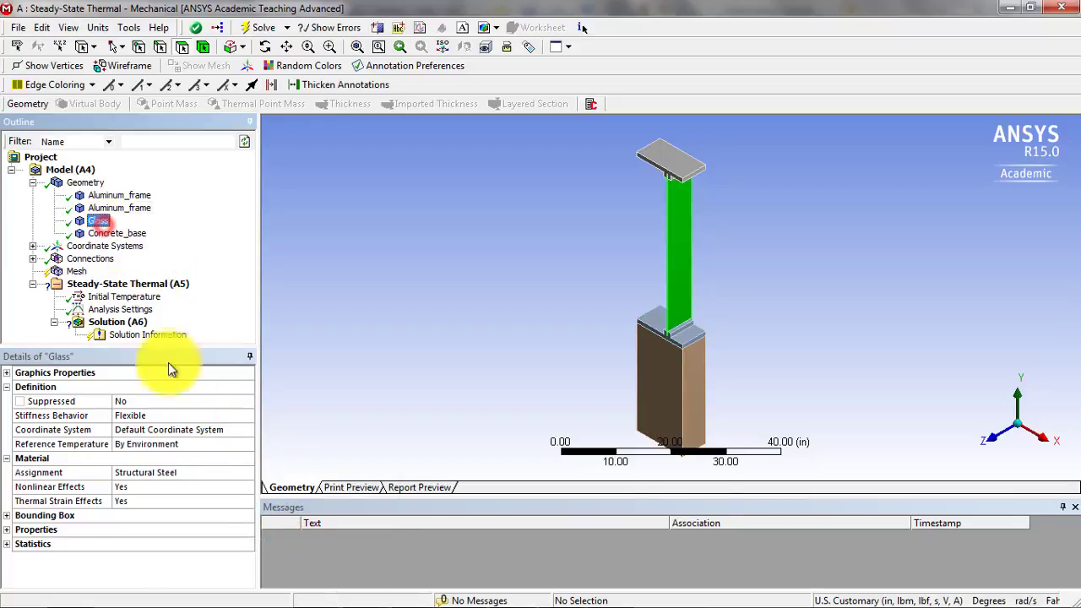
click(223, 474)
click(252, 480)
click(247, 475)
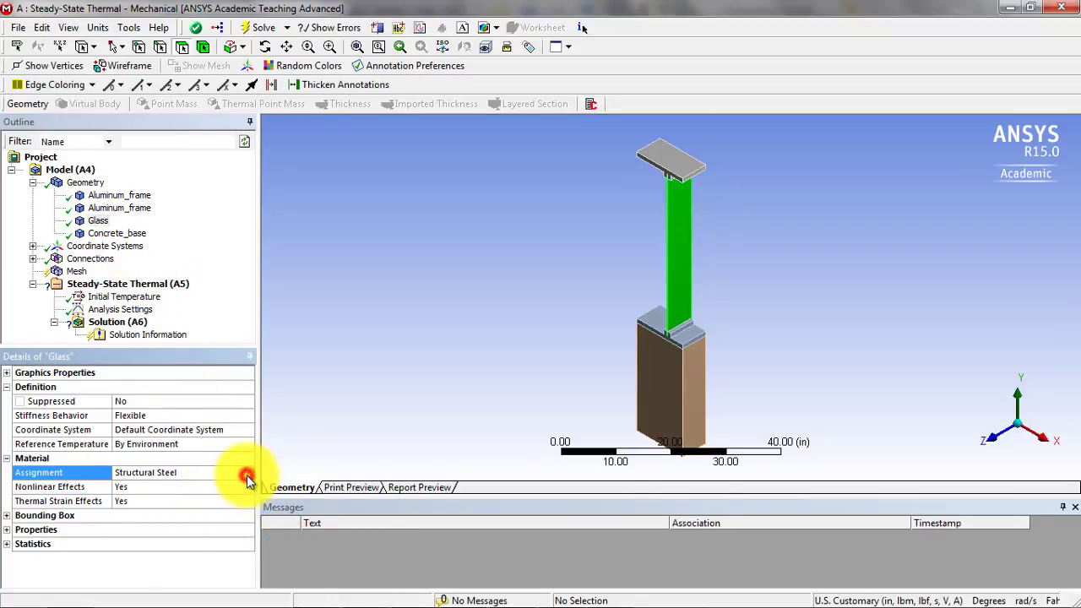
click(274, 572)
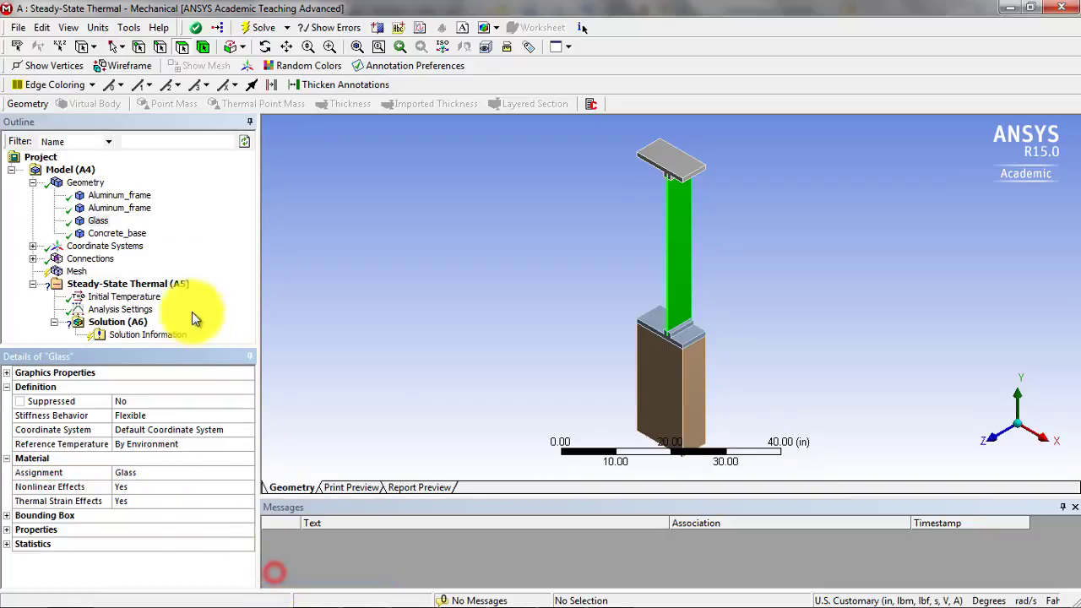
- Assign the Concrete material to the Concrete_base body
click(135, 233)
click(206, 474)
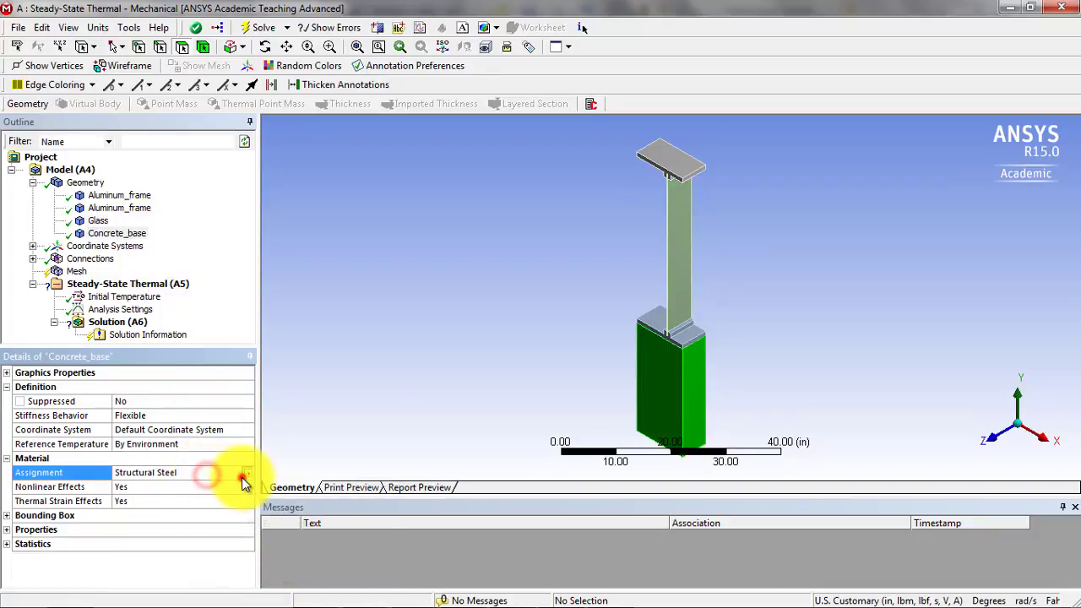
click(244, 478)
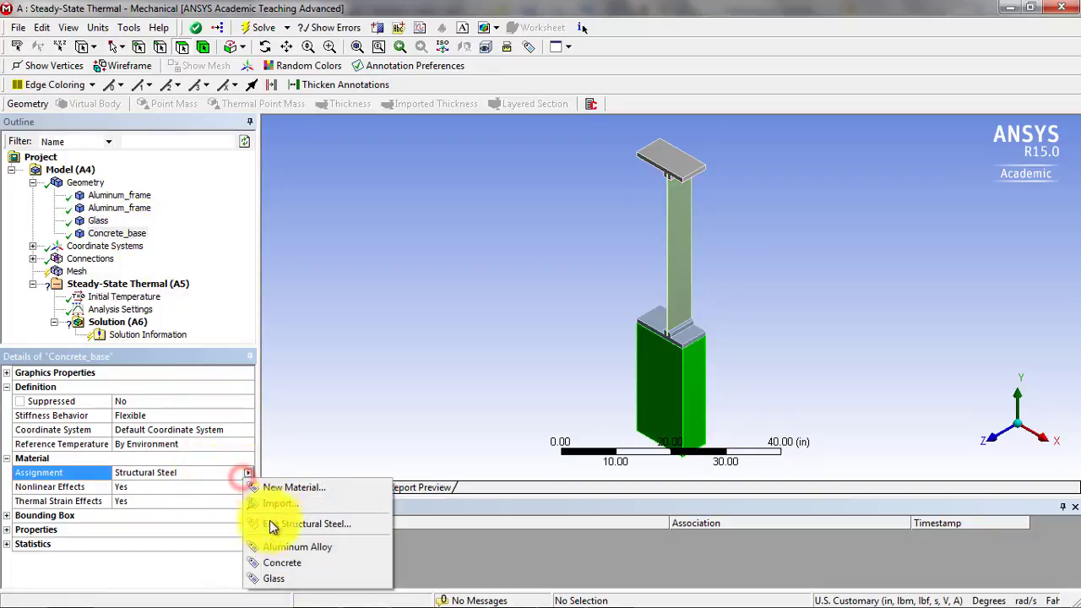
click(290, 564)
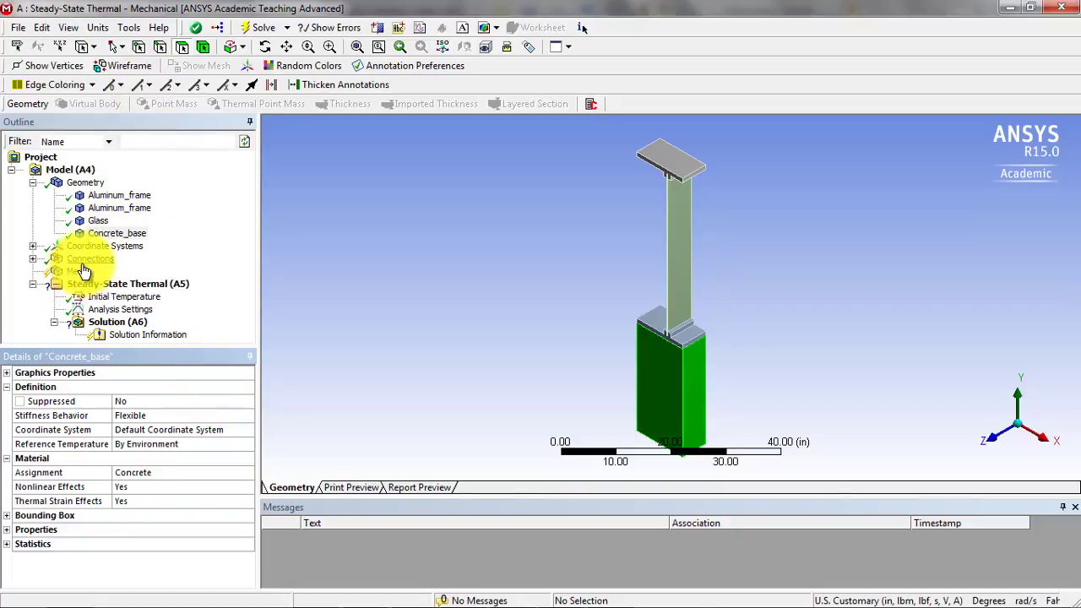
- Review the contact and target bodies and contact type of the three contact regions under Connections
click(34, 259)
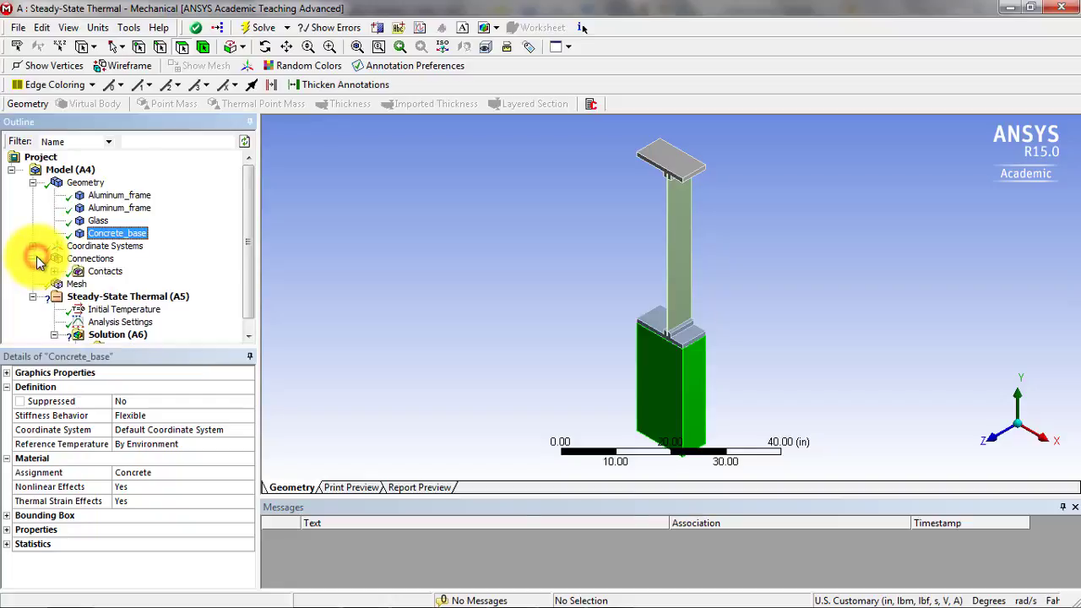
click(55, 271)
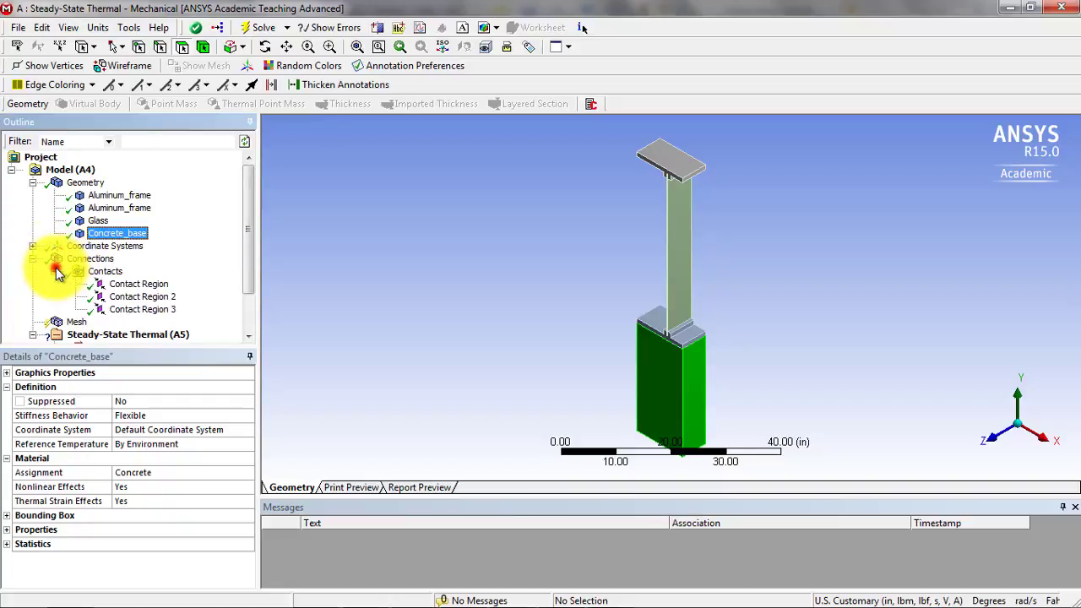
click(137, 285)
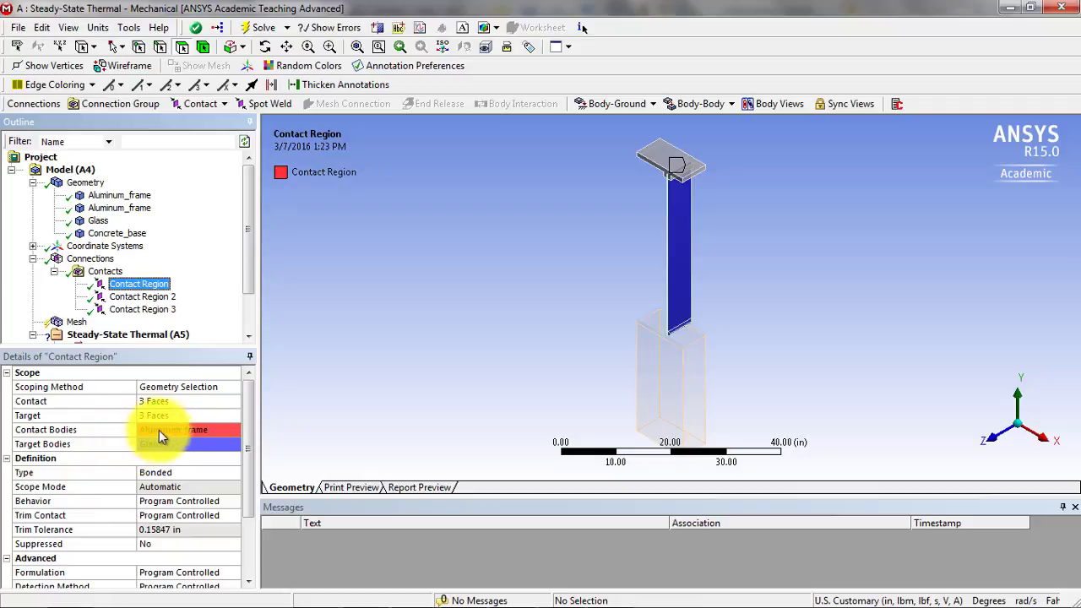
click(173, 473)
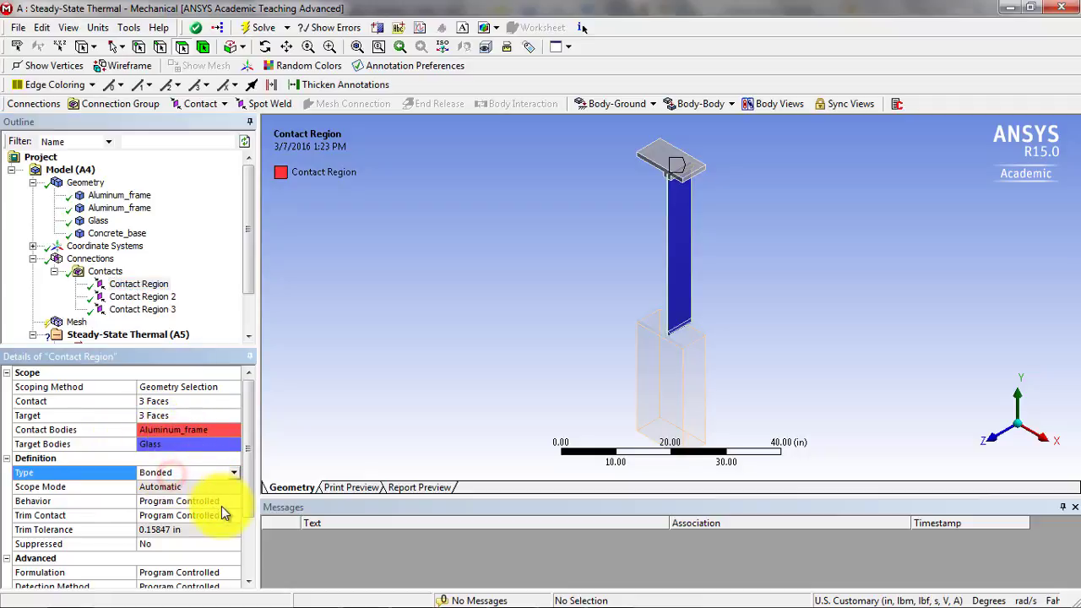
click(141, 299)
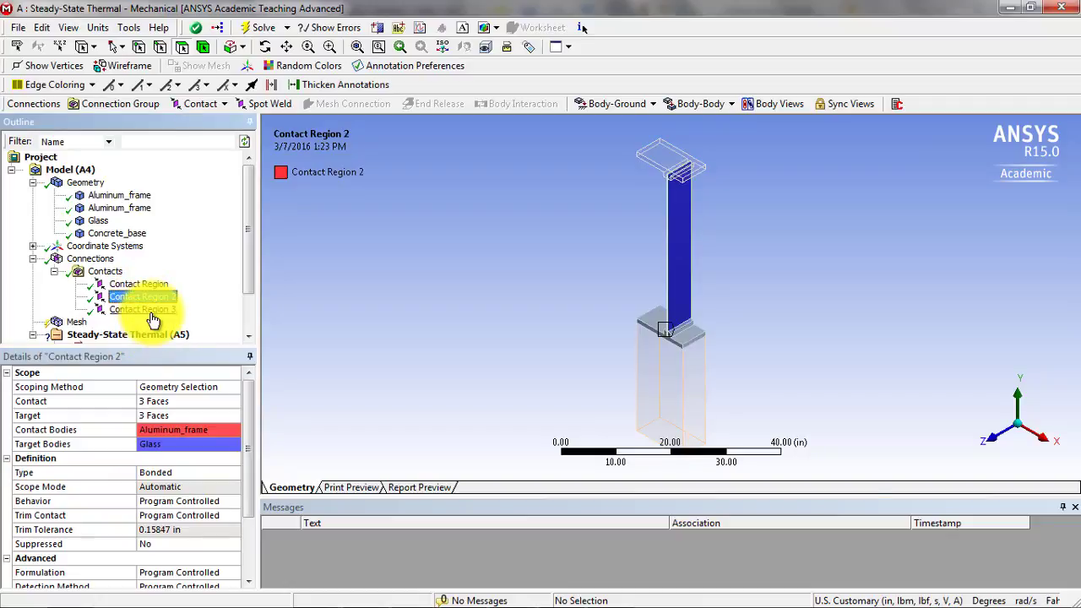
click(147, 310)
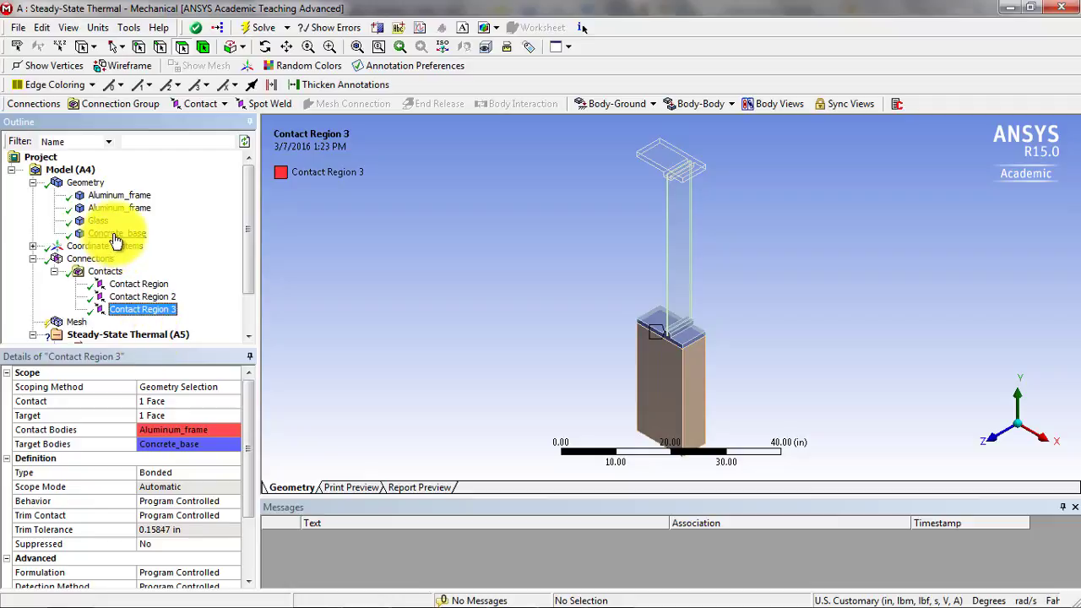
click(32, 258)
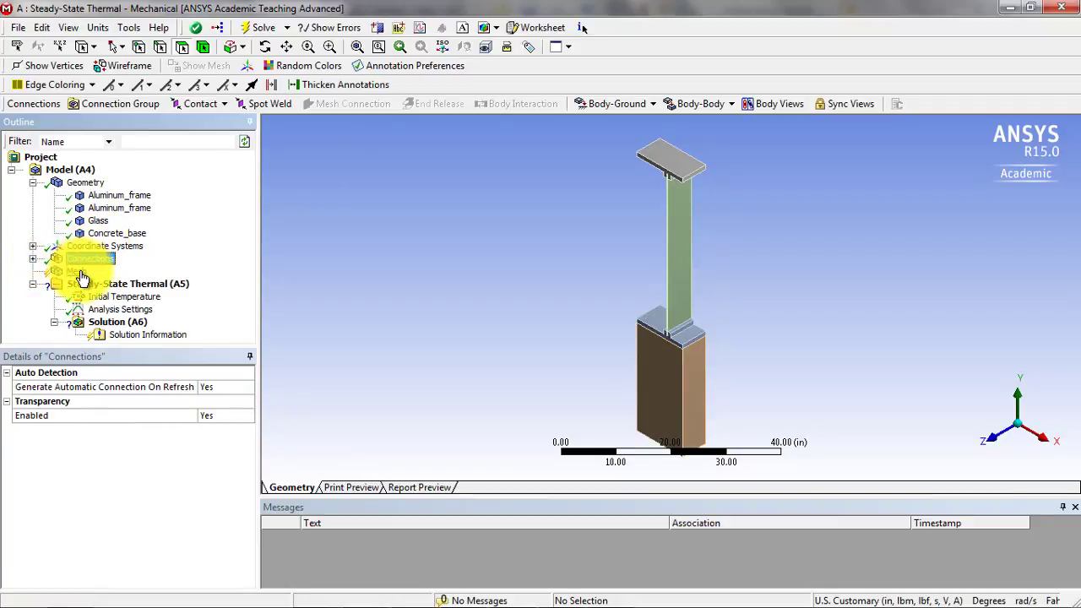
- Update the mesh of the window assembly with the default settings
click(79, 273)
right_click(80, 273)
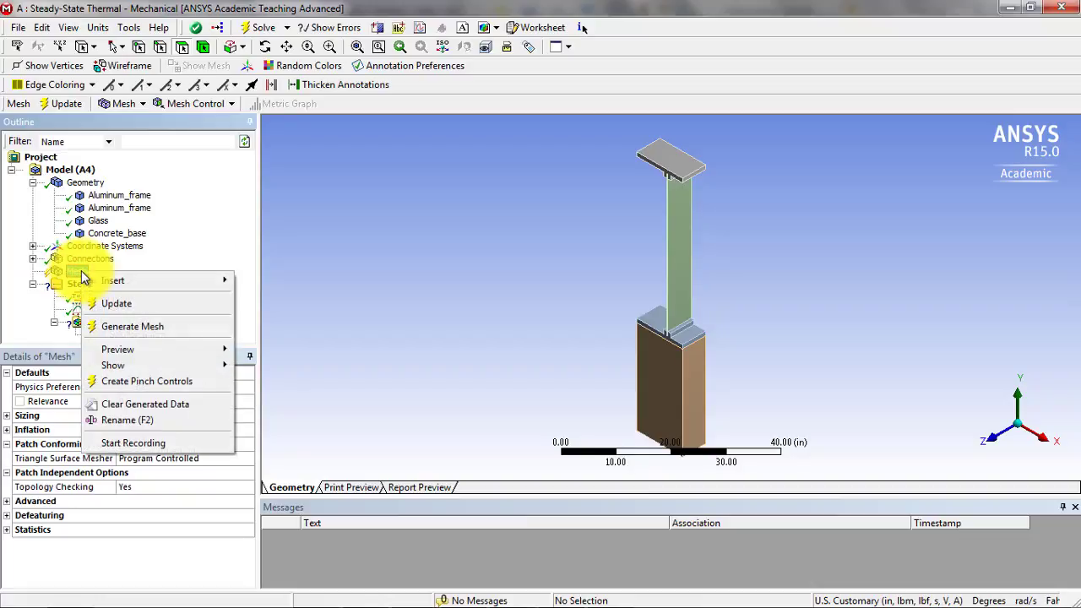
click(117, 304)
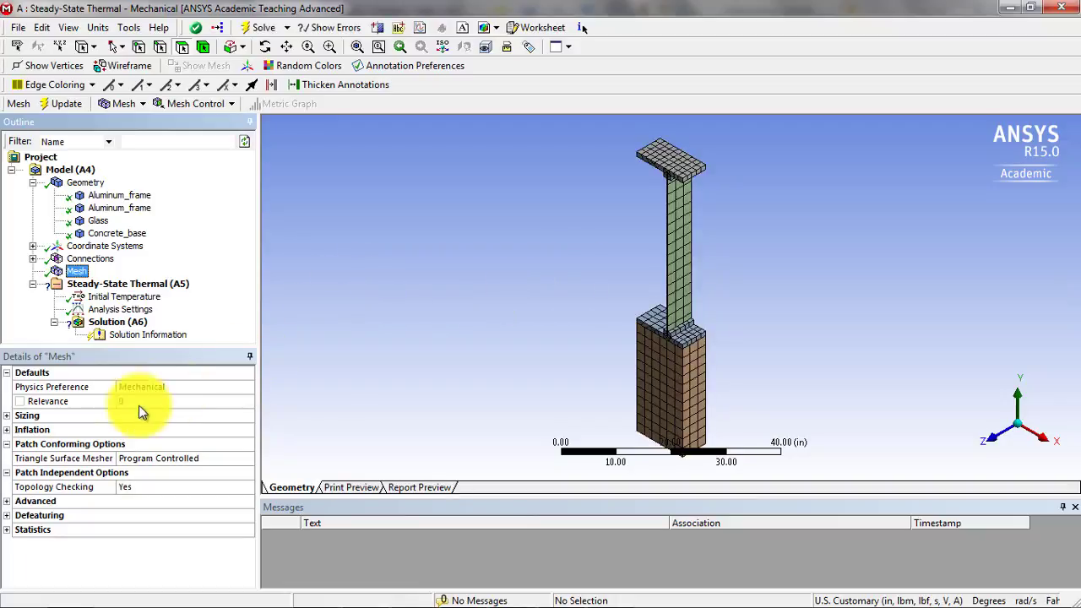
- Set the mesh Relevance Center to Fine, update the mesh and check the elements around the glass and frame
click(8, 416)
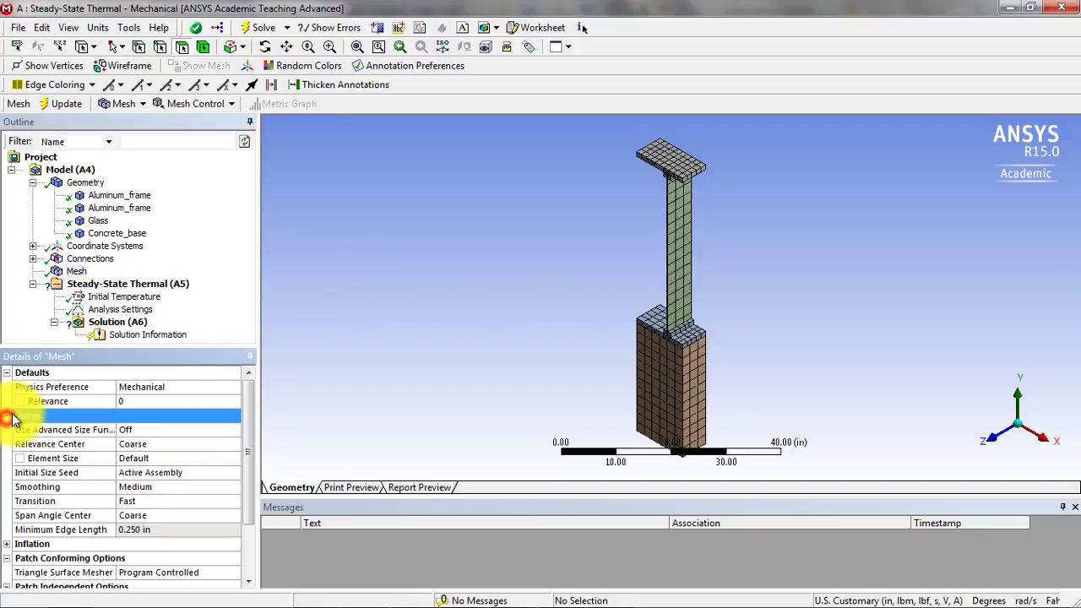
click(191, 443)
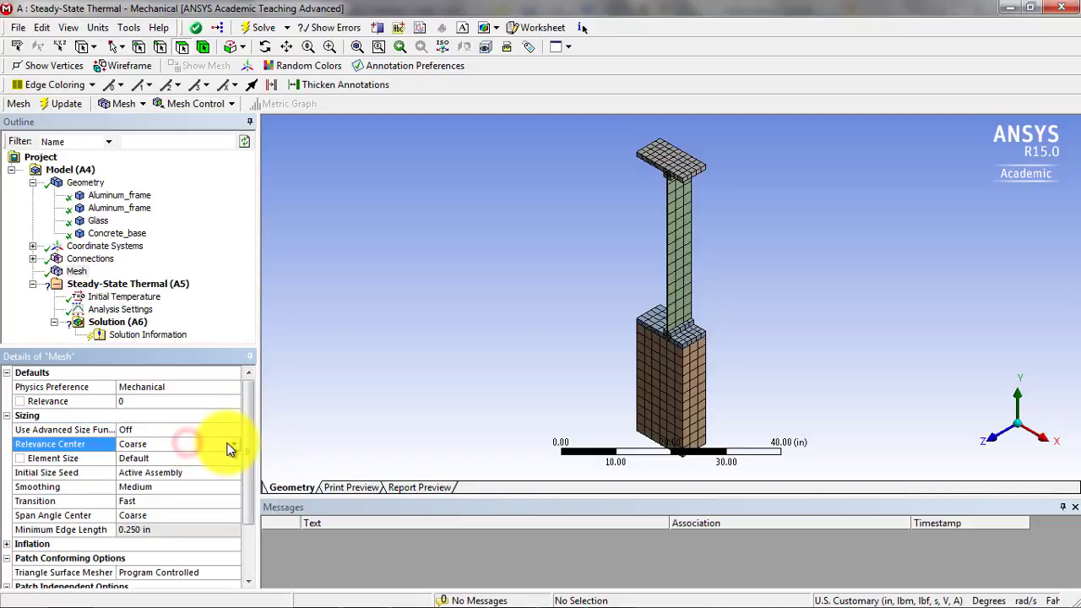
click(230, 444)
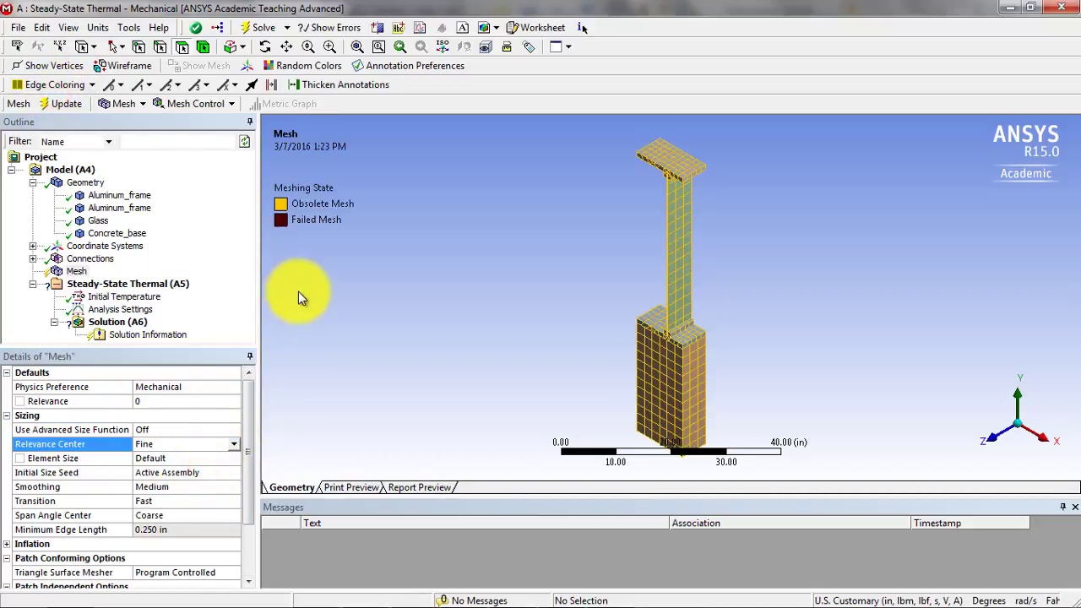
click(995, 436)
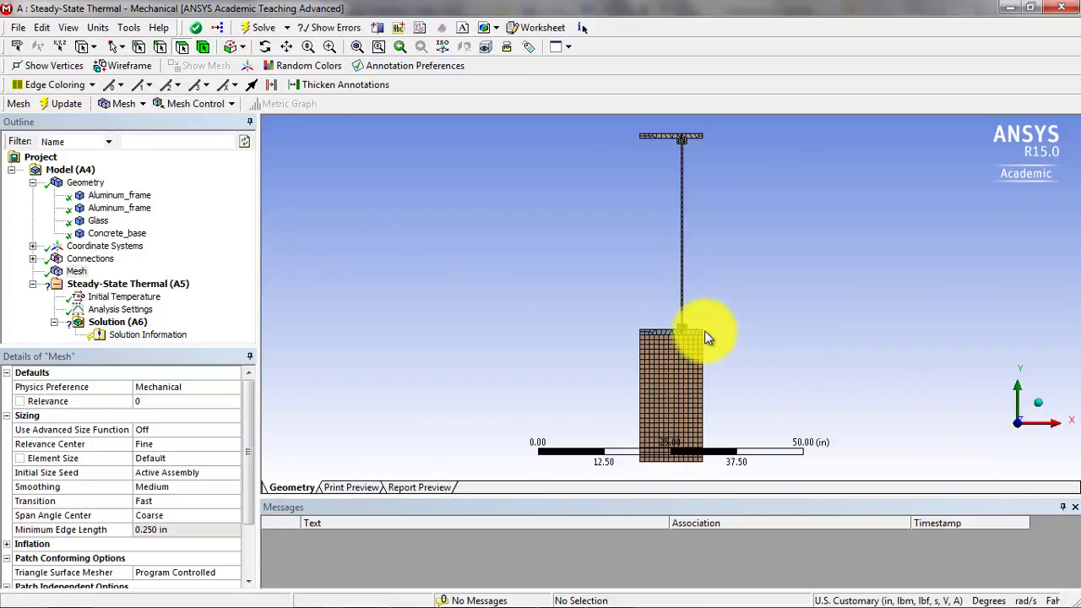
scroll(706, 335, up, 8)
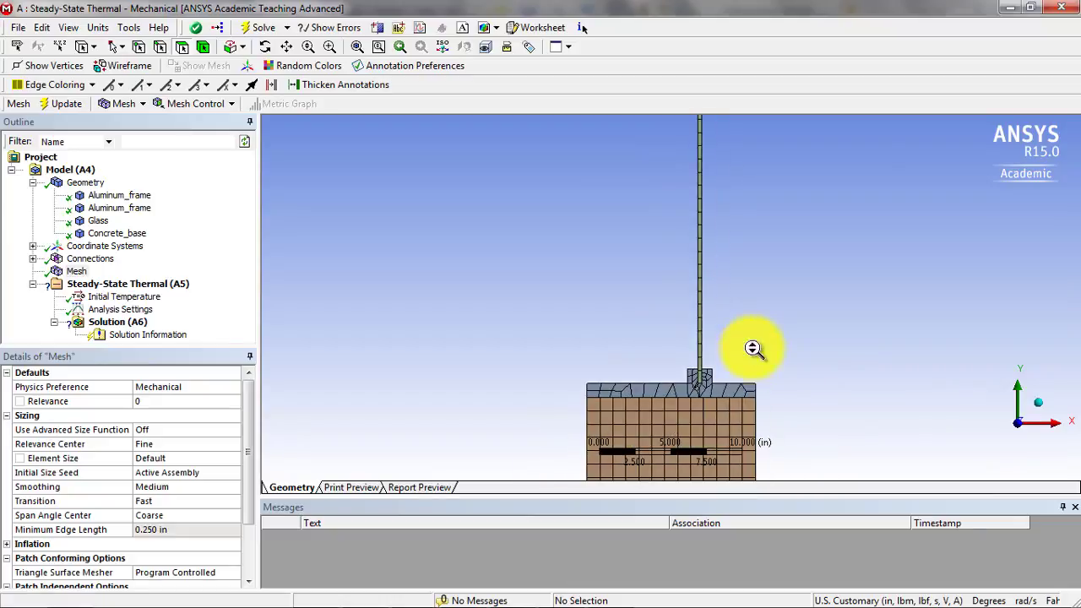
scroll(710, 291, down, 4)
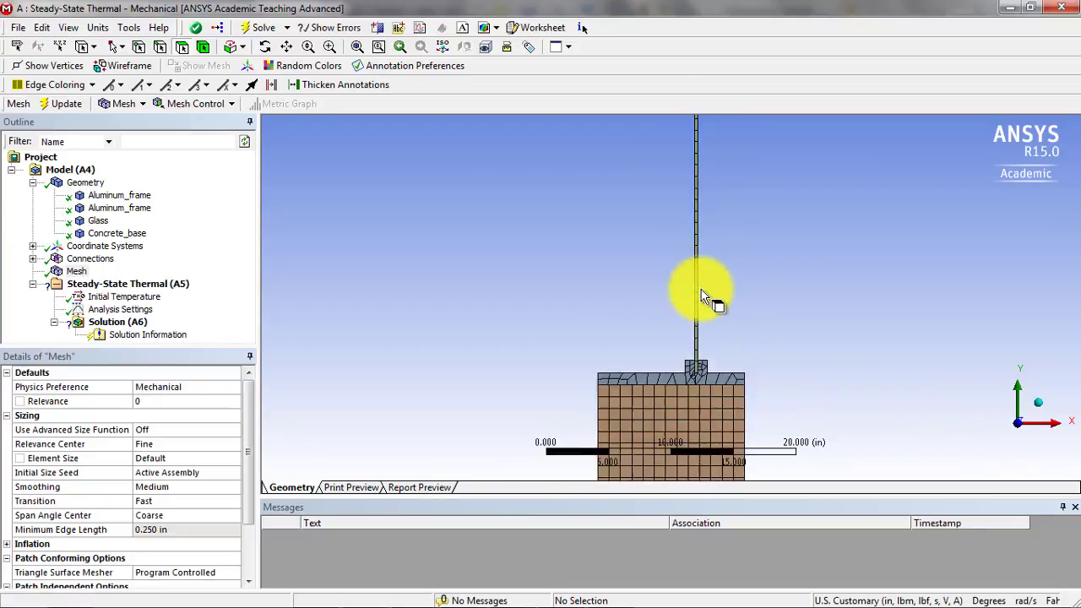
scroll(719, 256, down, 5)
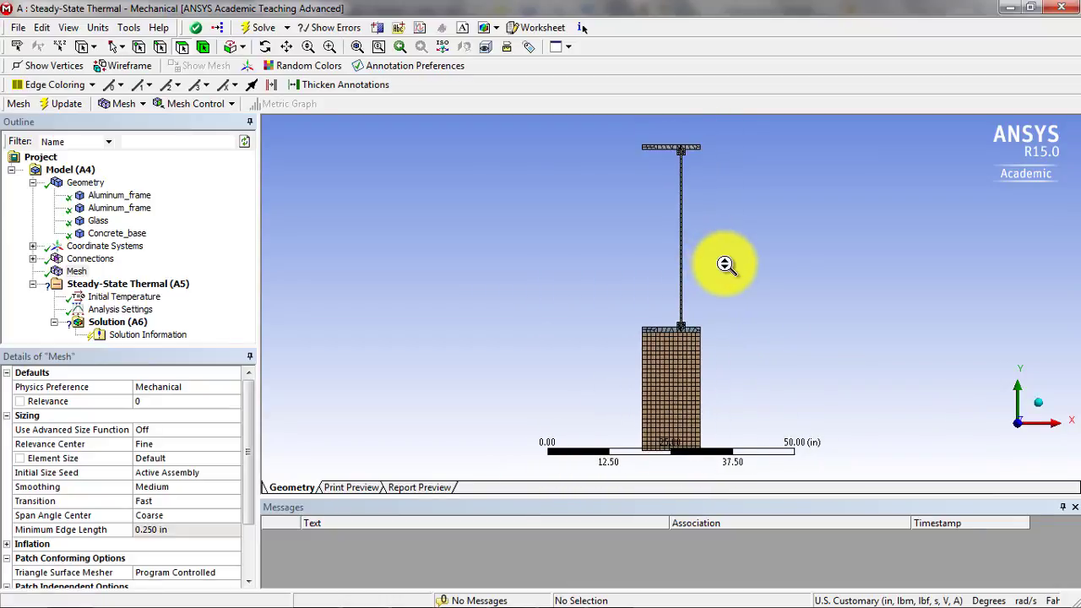
middle_drag(726, 264, 621, 302)
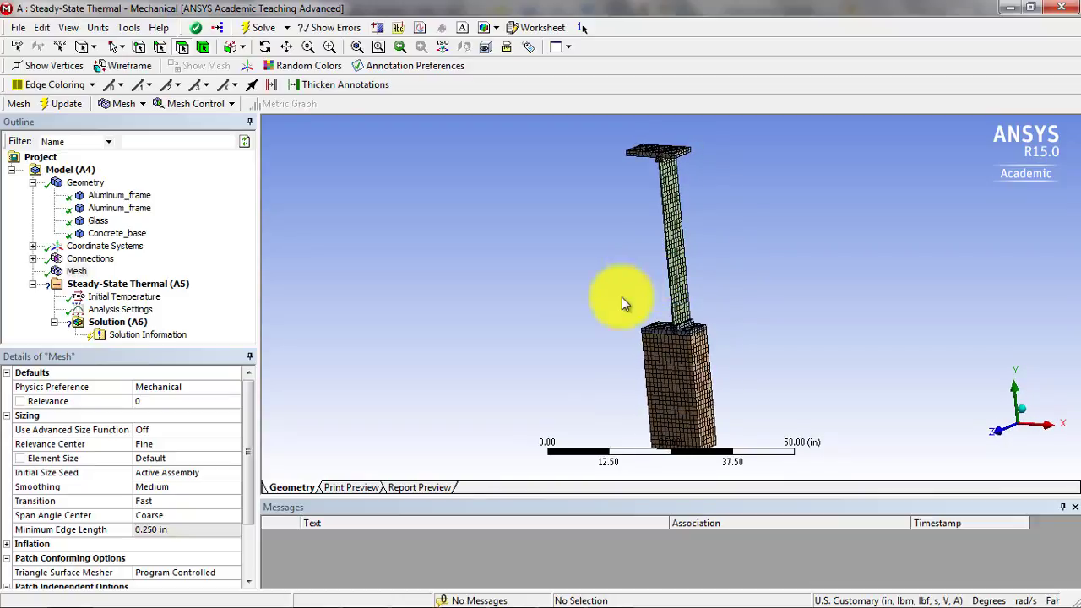
- Insert a Convection load and select the exposed -X side faces of the concrete base, lower aluminum frame and glass for it
click(110, 282)
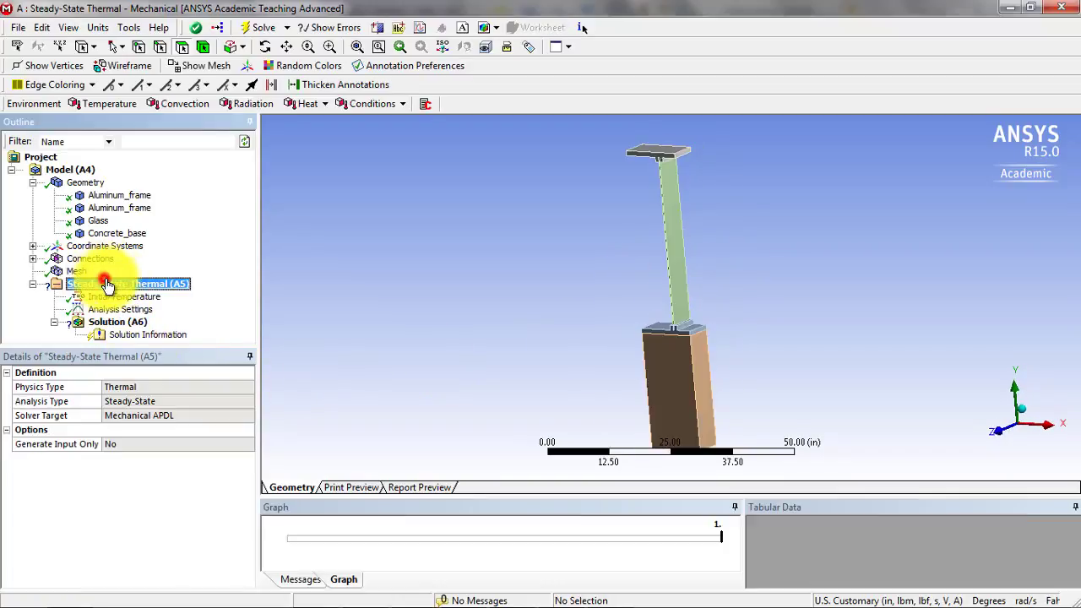
click(192, 106)
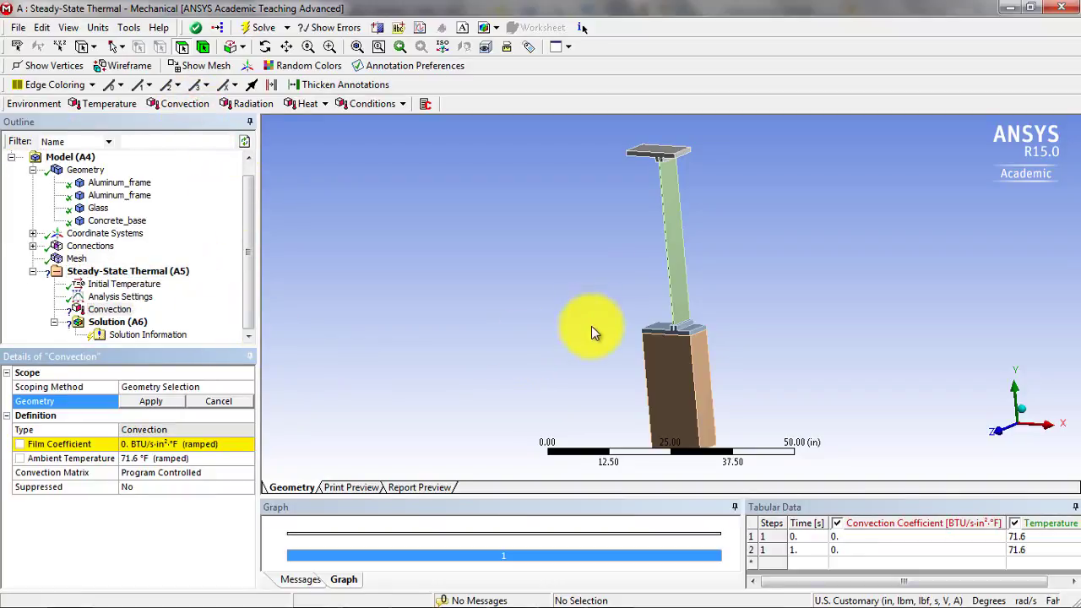
middle_drag(592, 328, 772, 364)
scroll(659, 378, up, 2)
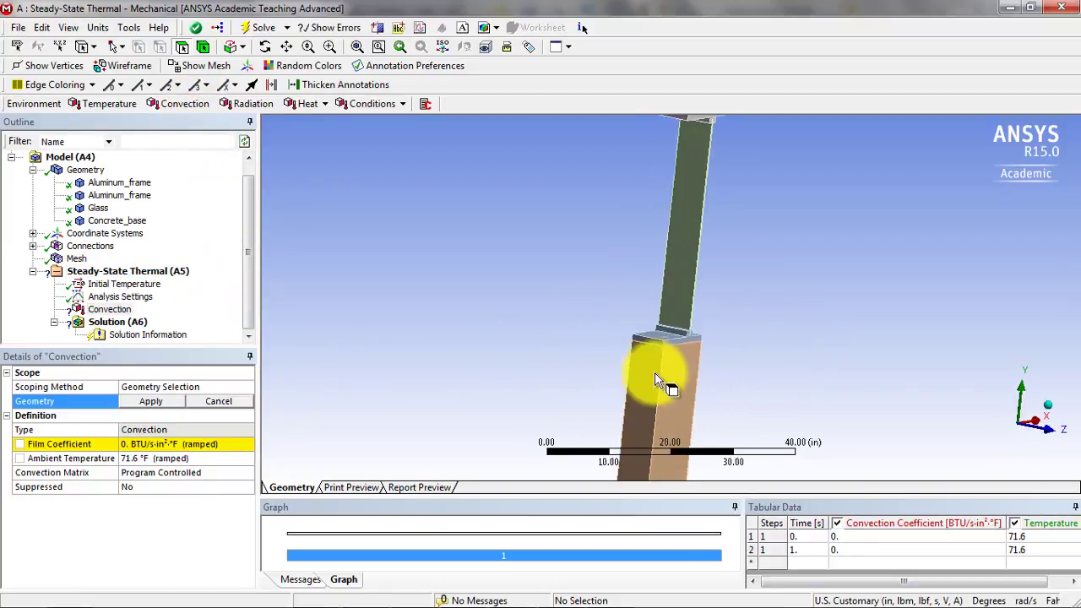
scroll(657, 379, up, 3)
click(627, 419)
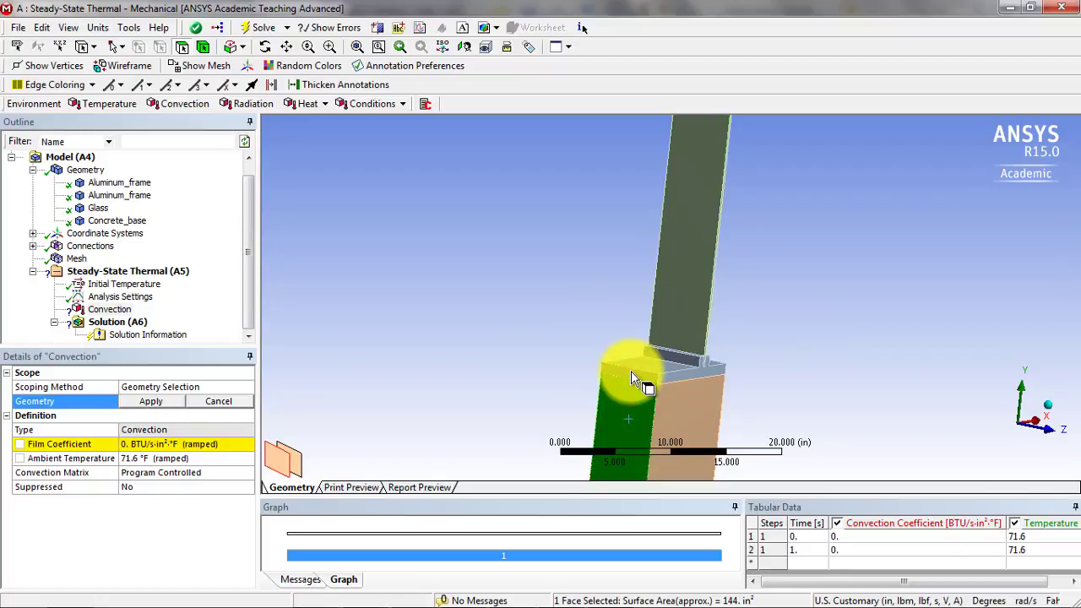
ctrl+click(631, 373)
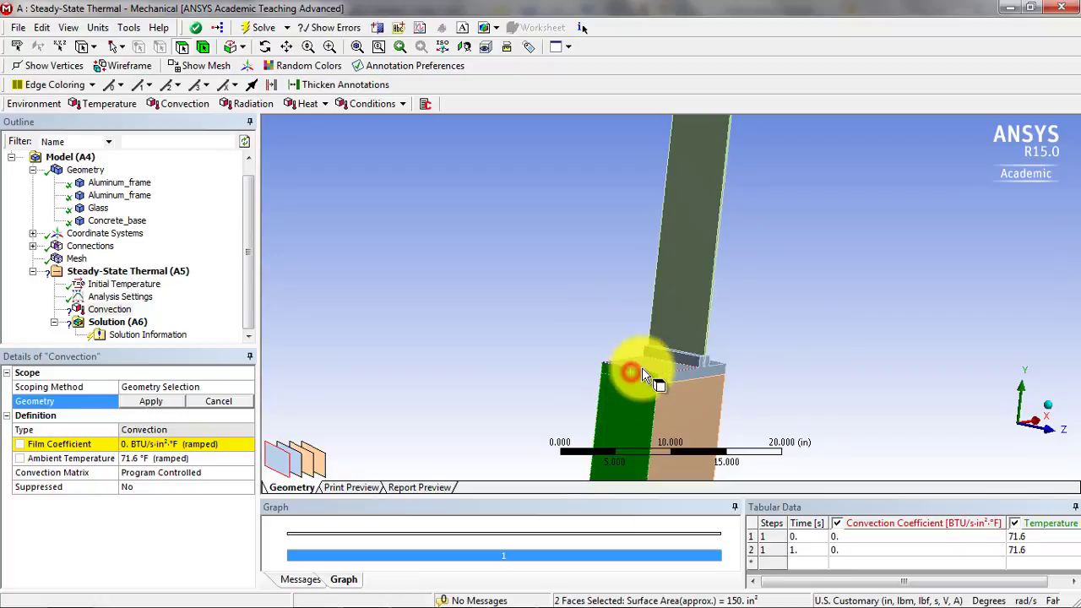
ctrl+click(646, 366)
ctrl+click(672, 357)
middle_drag(675, 359, 546, 433)
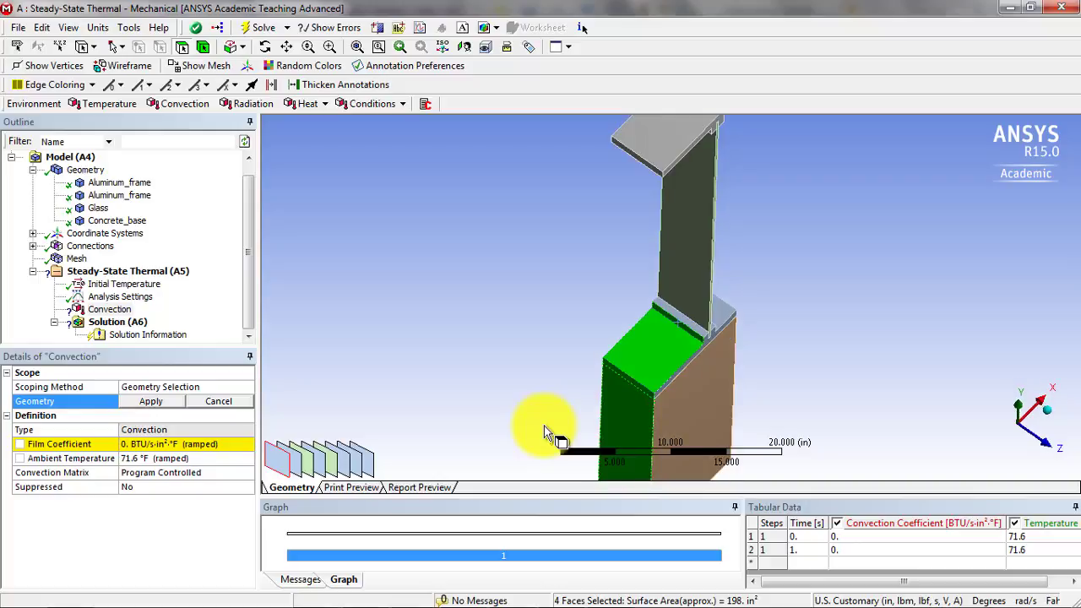
ctrl+click(685, 323)
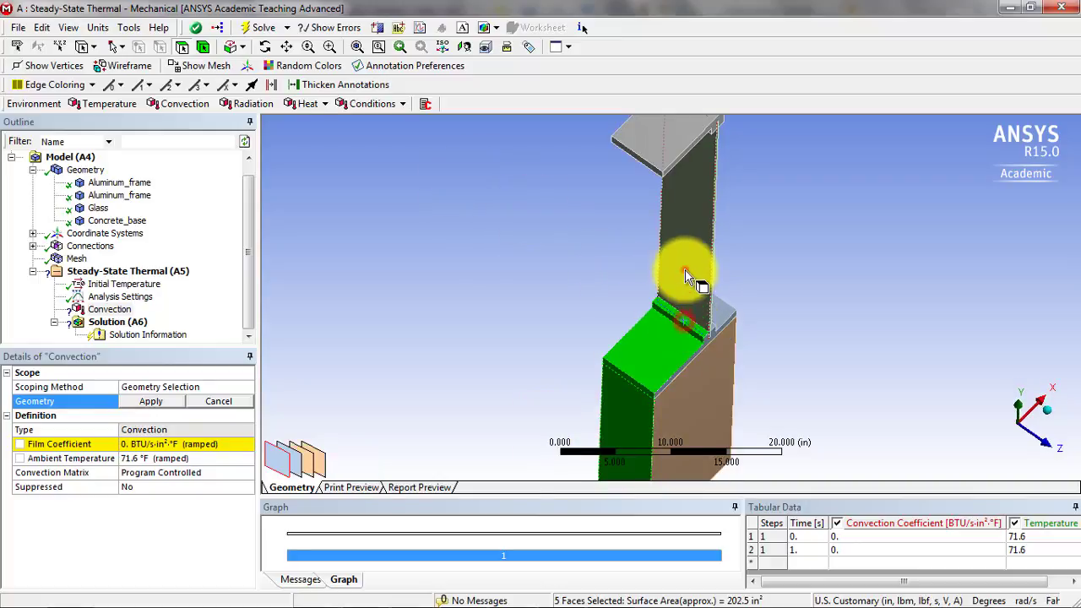
ctrl+click(685, 267)
- Add the upper aluminum frame's exposed -X side faces, including its underside and outer edge, and apply all ten faces to the convection
middle_drag(710, 233, 718, 128)
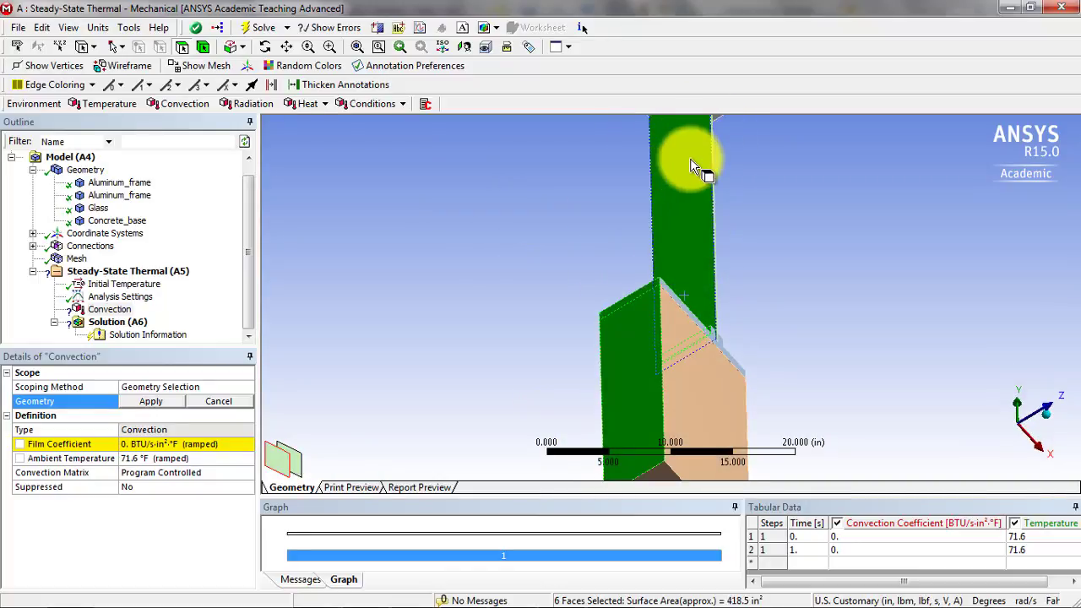
ctrl+middle_drag(700, 164, 664, 298)
ctrl+click(662, 270)
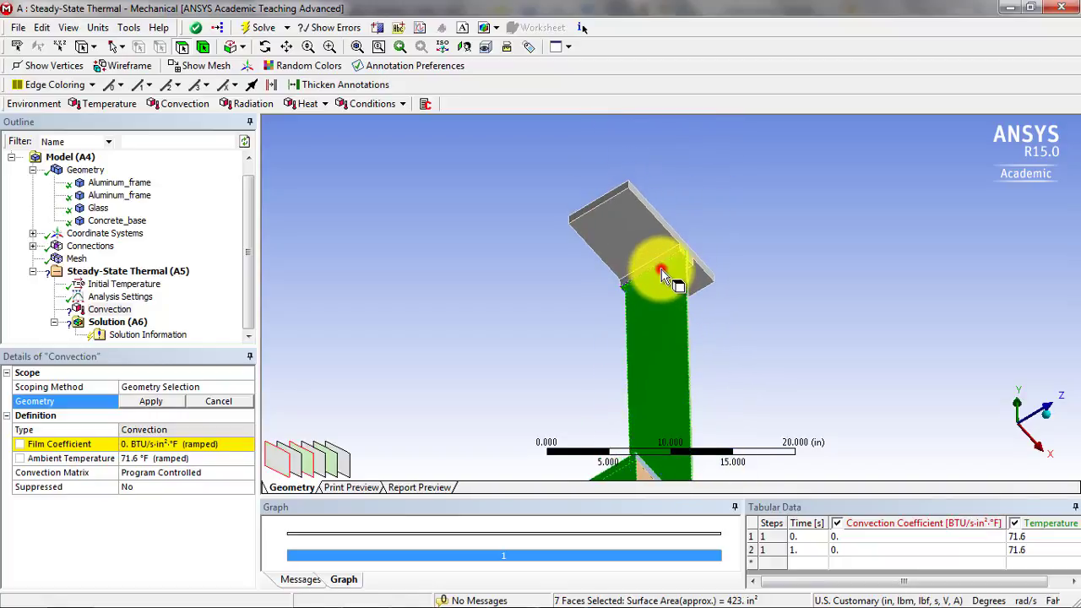
ctrl+click(661, 259)
ctrl+click(649, 239)
middle_drag(579, 200, 601, 202)
scroll(608, 190, down, 2)
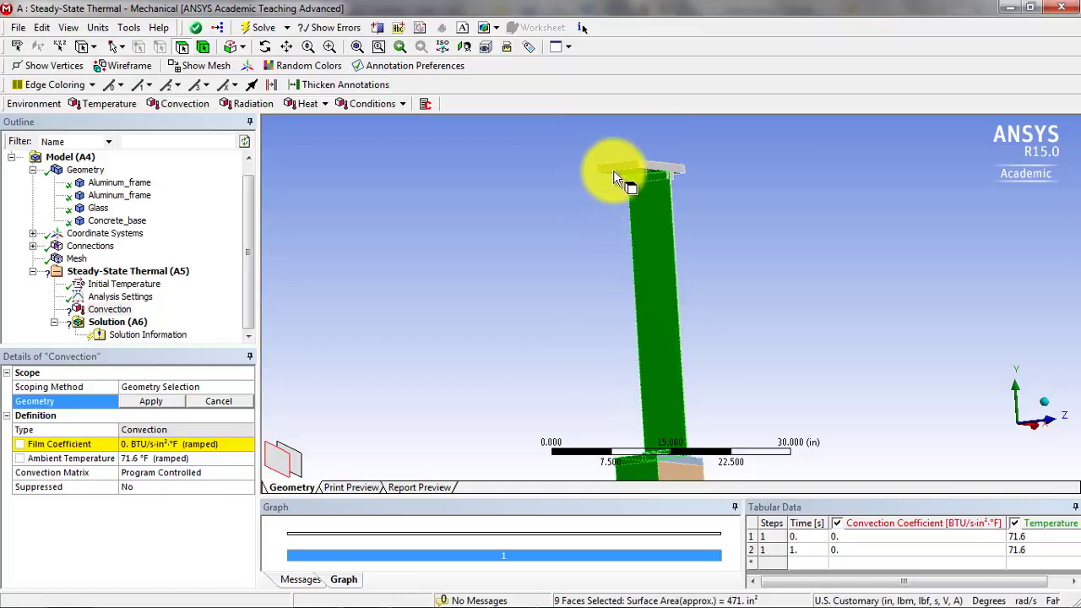
ctrl+click(616, 171)
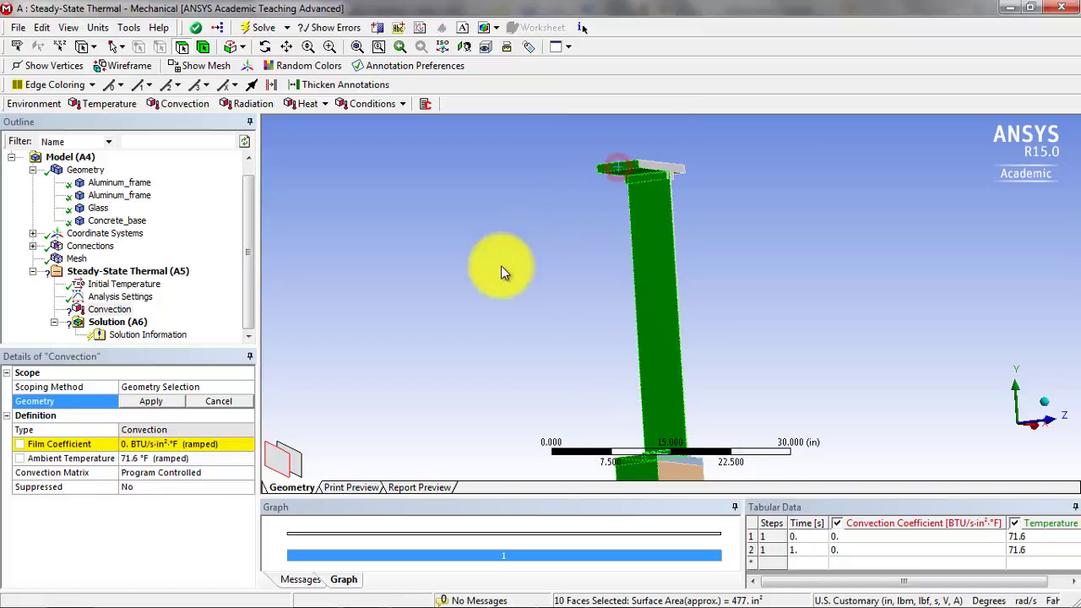
click(165, 400)
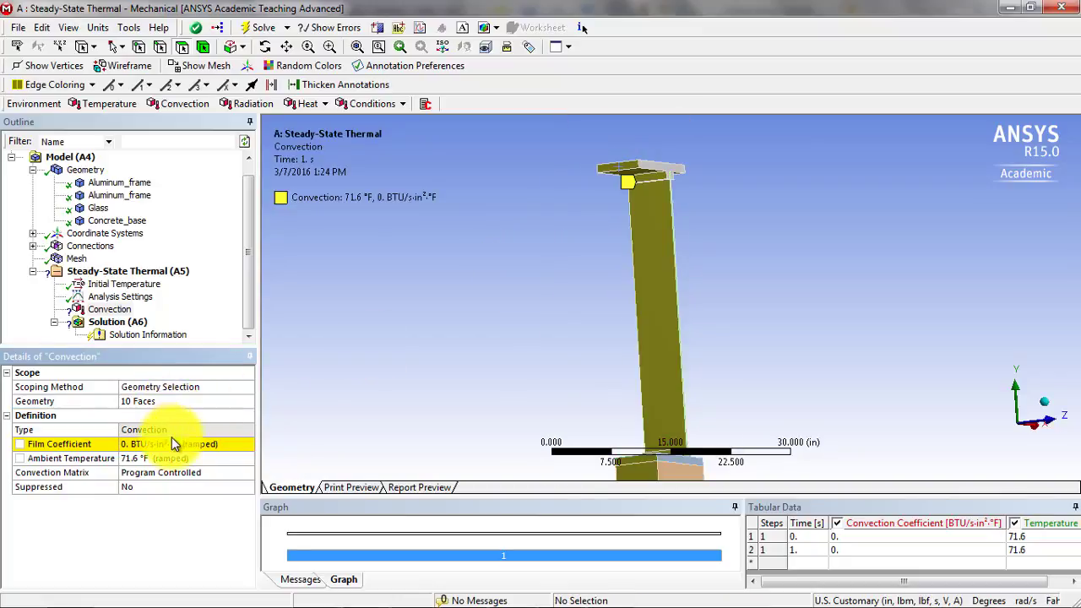
- Set the convection's ambient temperature to 68 °F and switch the unit system to U.S. Customary (ft, lbm, lbf, °F, s, V, A)
click(151, 446)
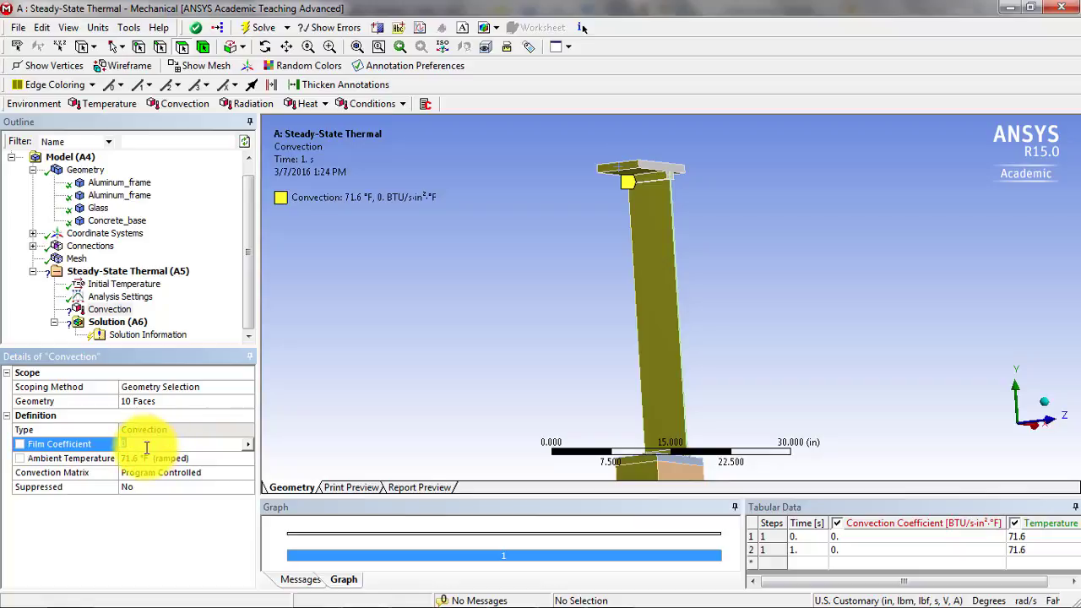
click(145, 457)
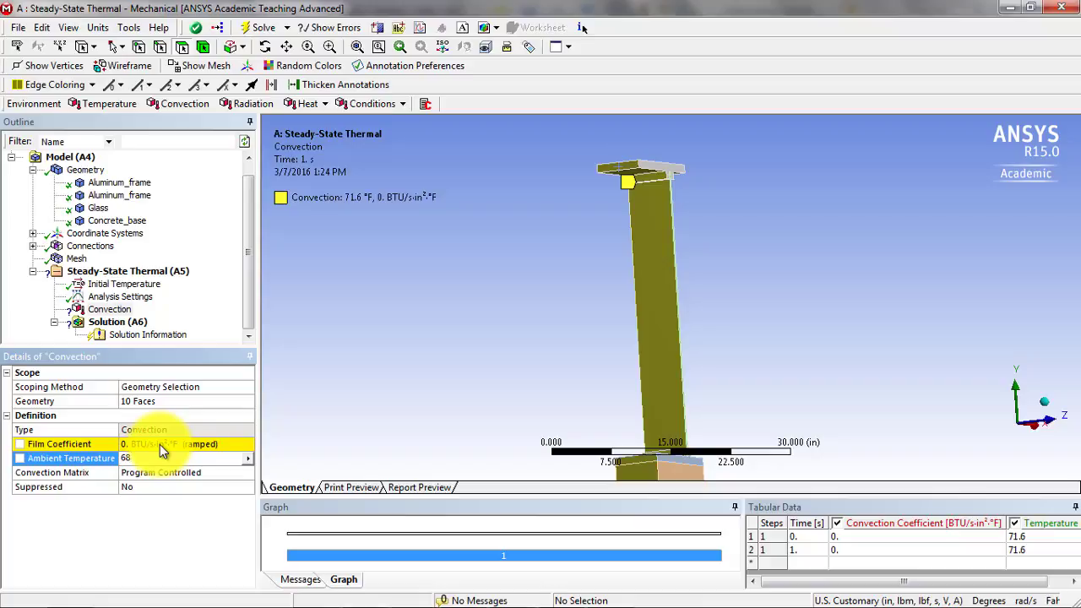
click(161, 446)
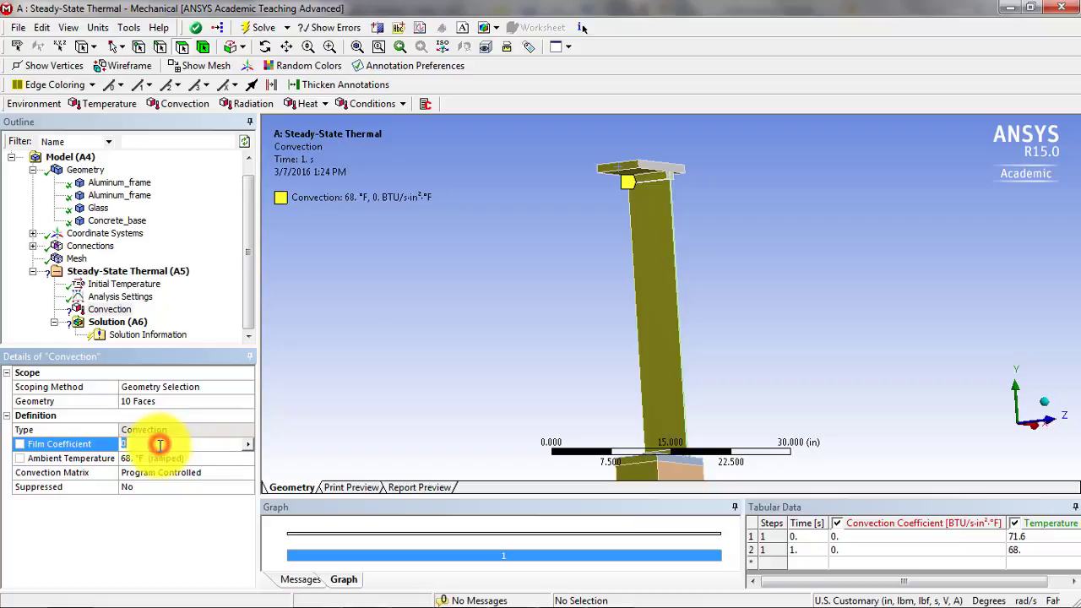
click(128, 28)
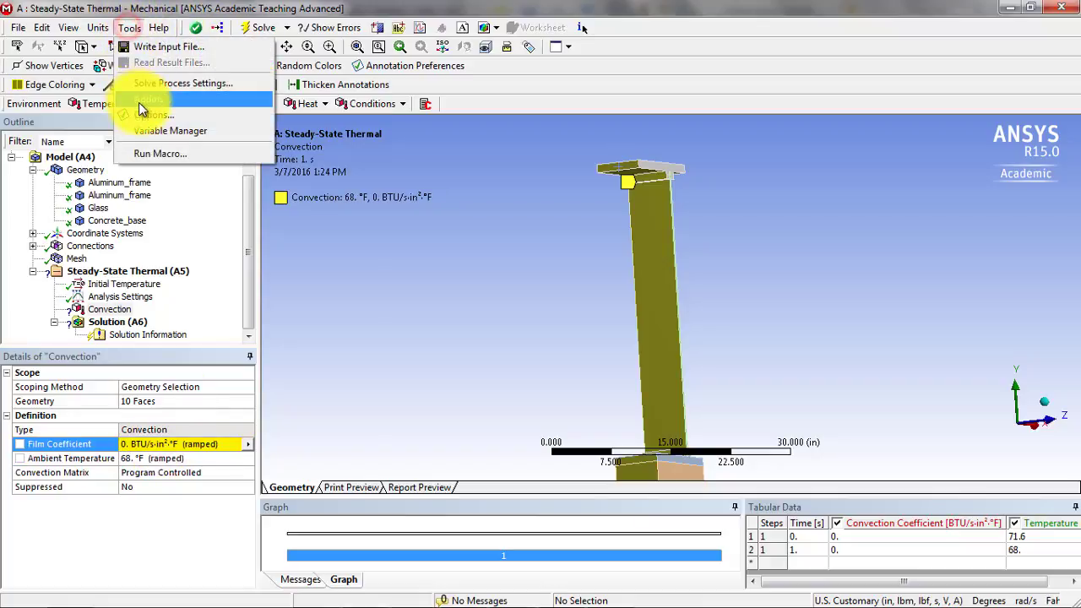
mouse_move(98, 28)
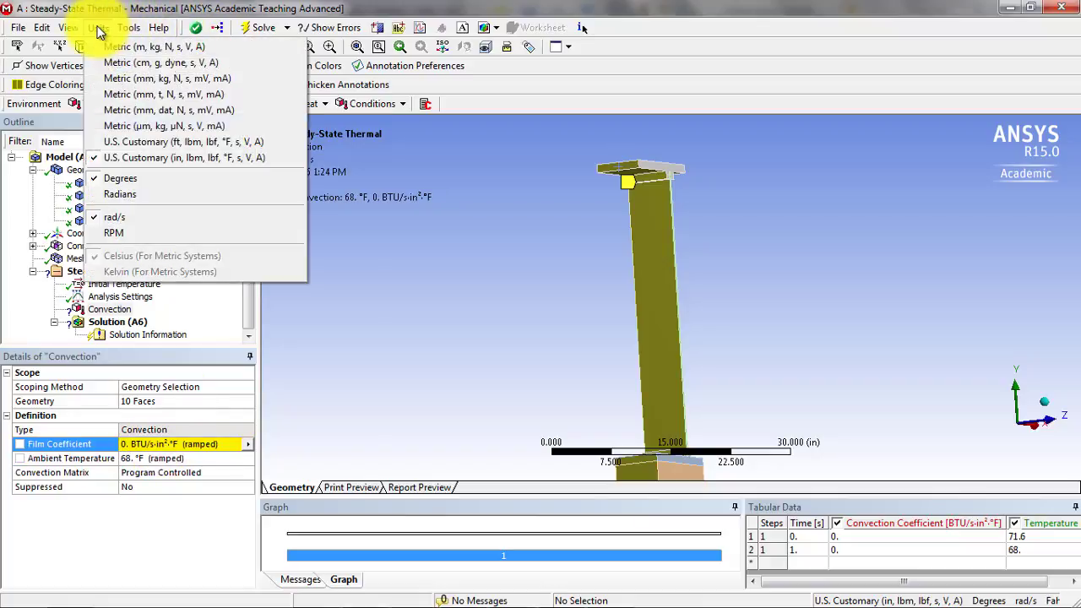
click(144, 142)
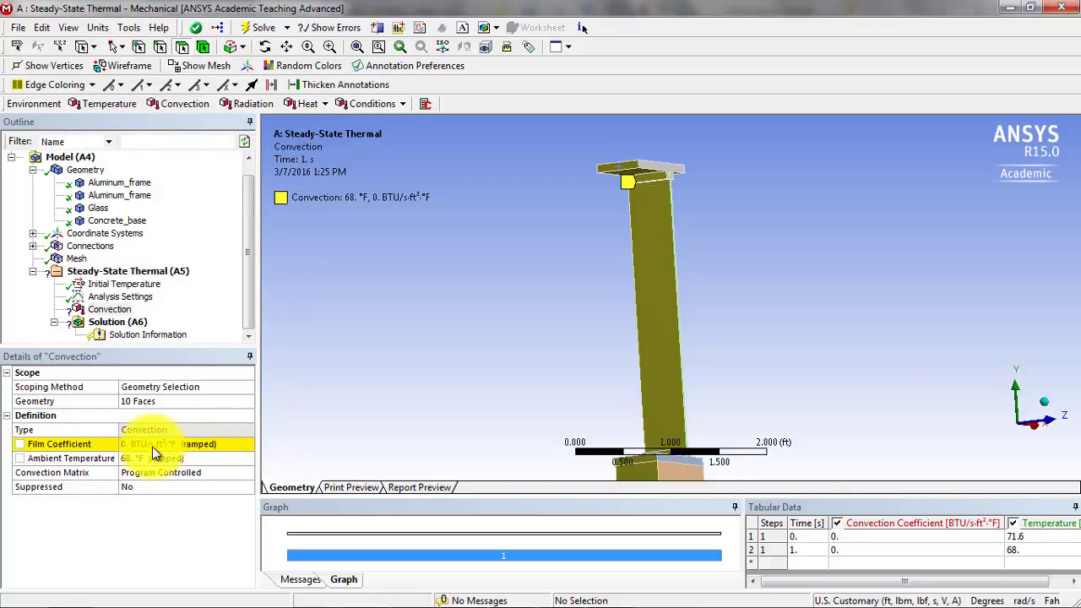
- Look up the warm side's film coefficient in the problem PDF in Adobe Reader, and divide 1.46 by 3600 in Calculator
key(alt+Tab)
key(alt+Tab)
key(alt+Tab)
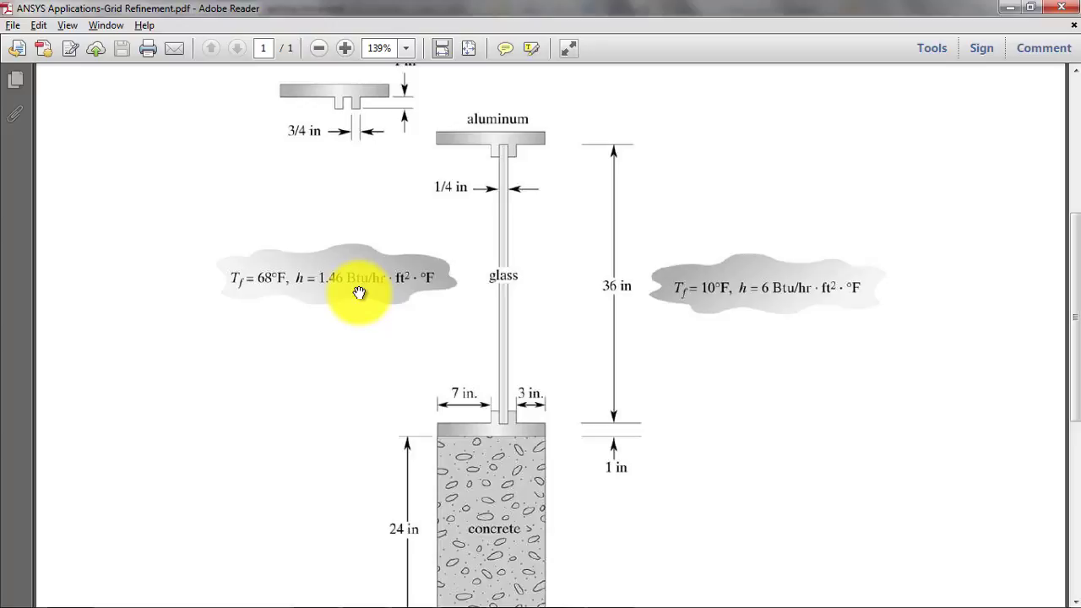
key(alt+Tab)
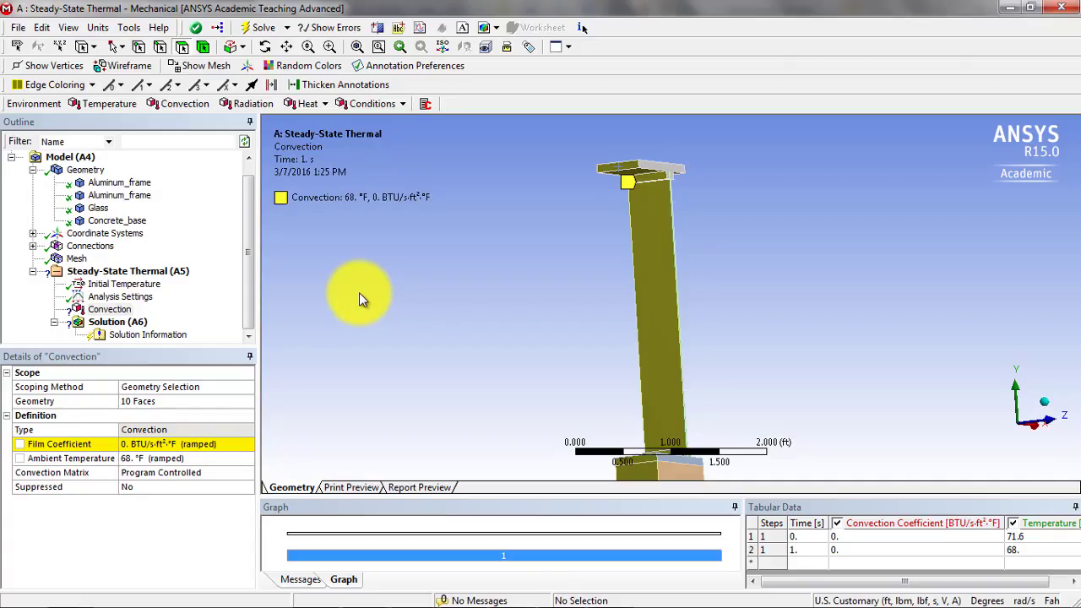
click(128, 440)
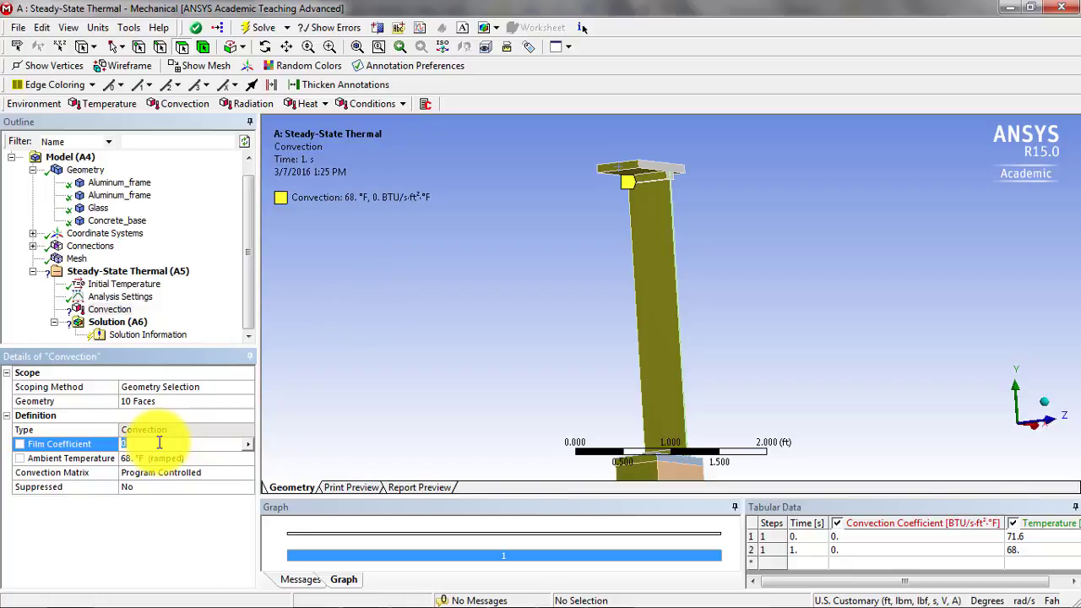
key(super)
text(cal)
key(Return)
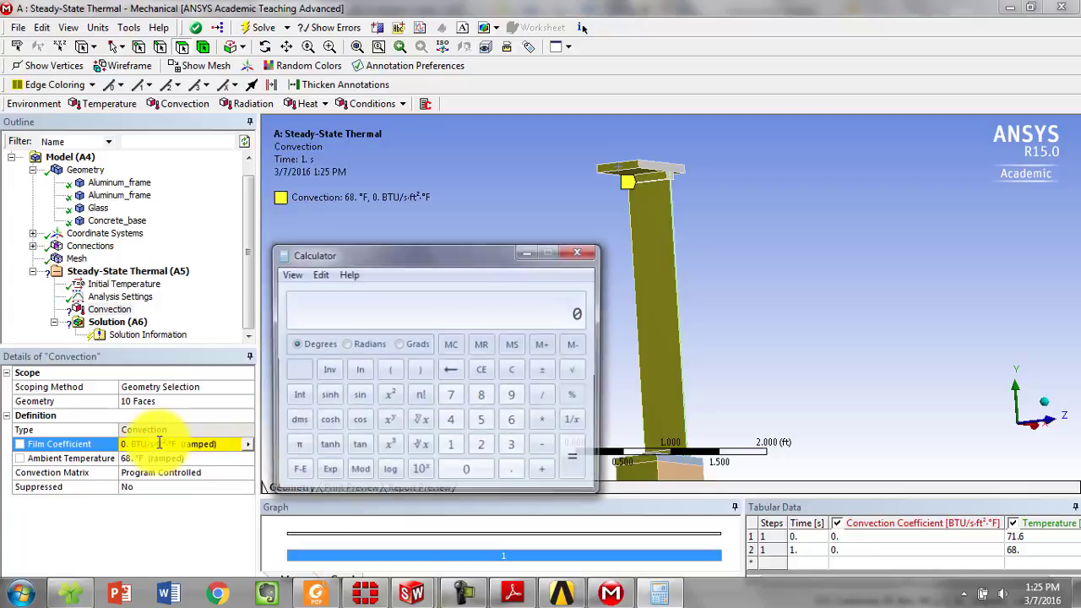
text(1.46 / 3600)
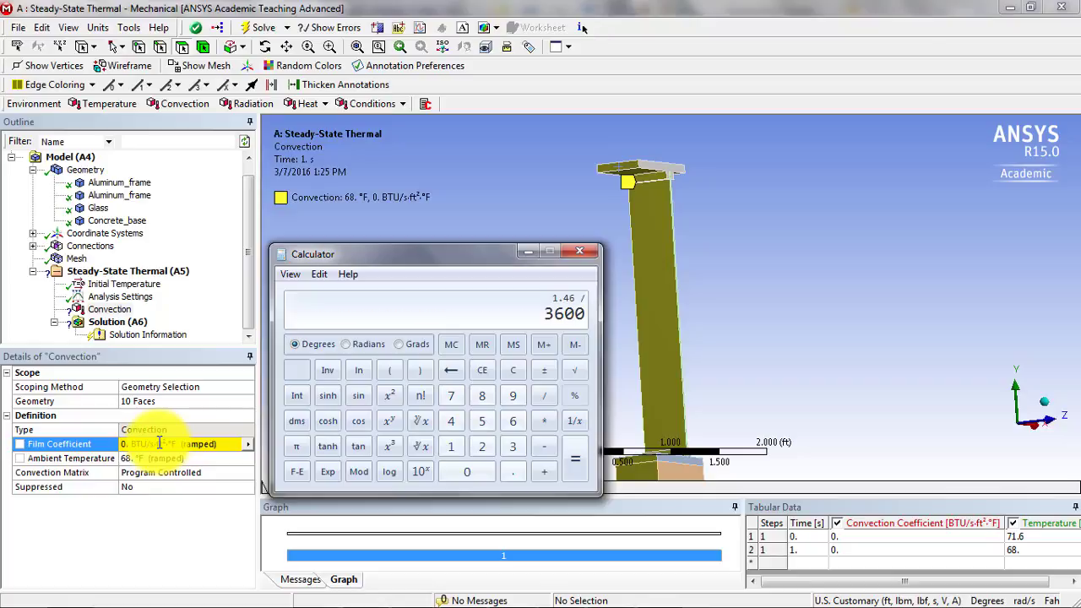
key(Return)
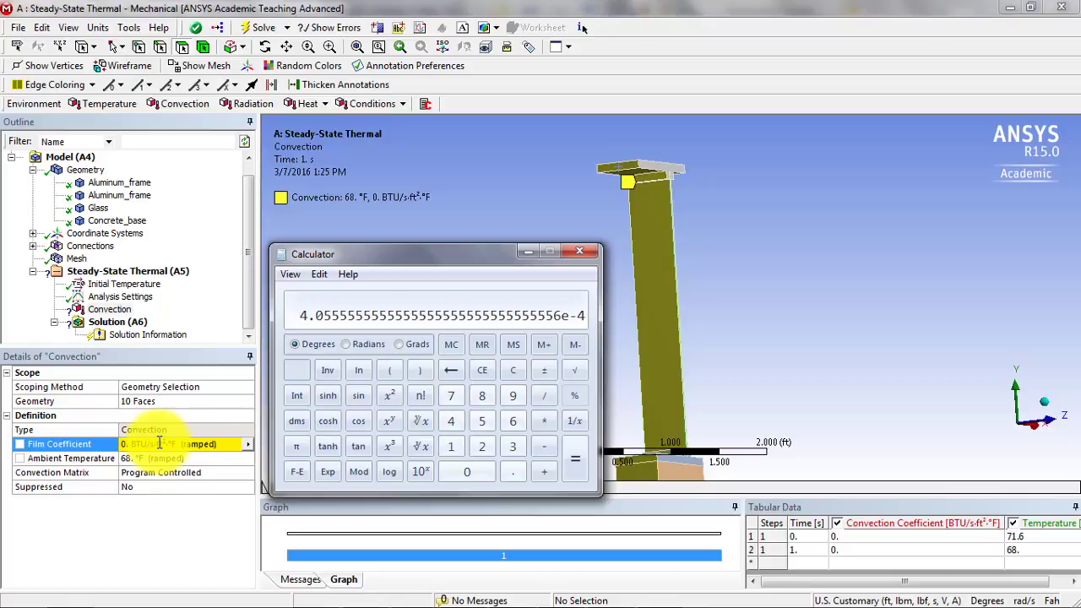
- Copy the Calculator result and enter it as the first convection's film coefficient, 4.0556e-004 BTU/s·ft²·°F
click(317, 274)
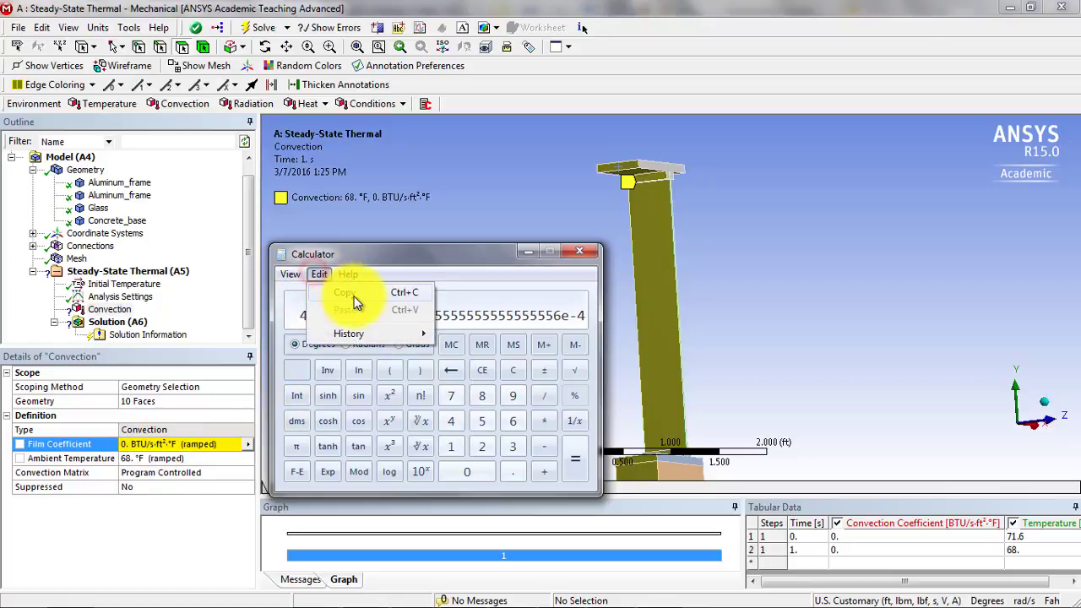
click(345, 292)
click(131, 446)
key(ctrl+v)
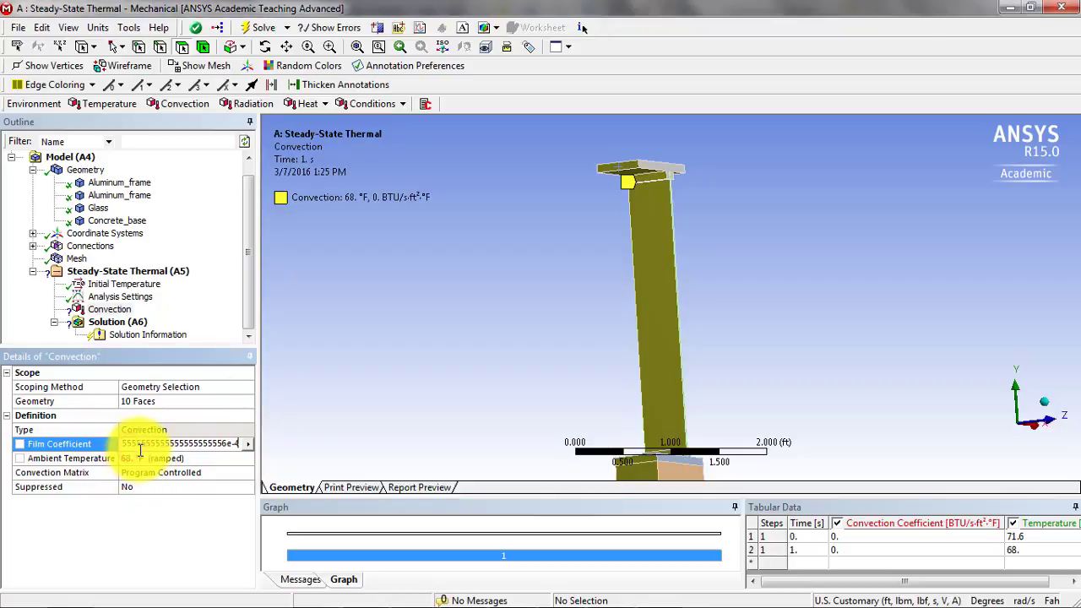
key(Return)
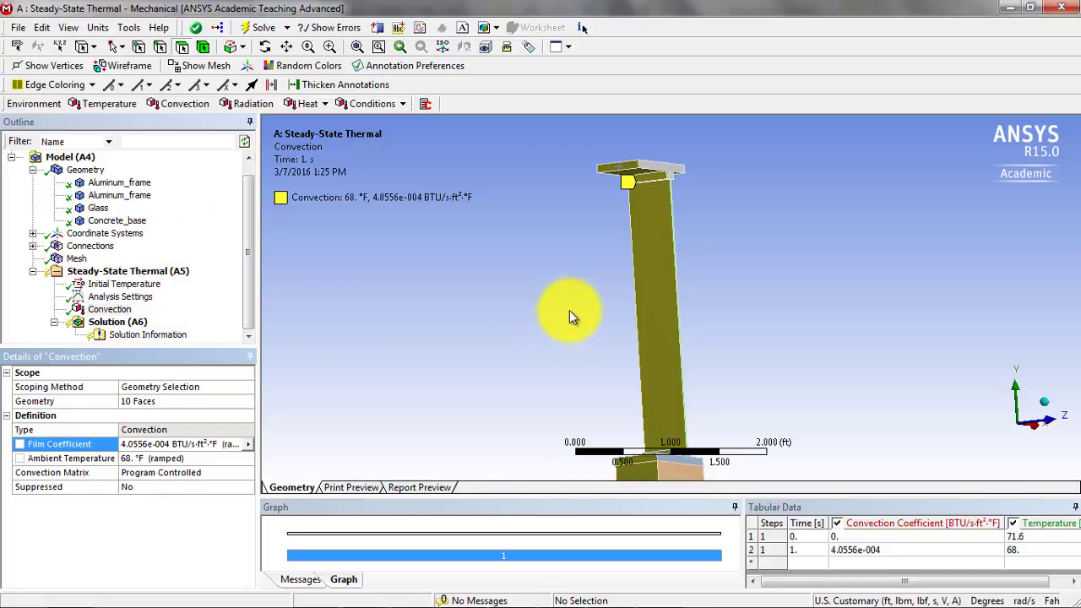
middle_drag(603, 300, 310, 284)
scroll(742, 205, up, 3)
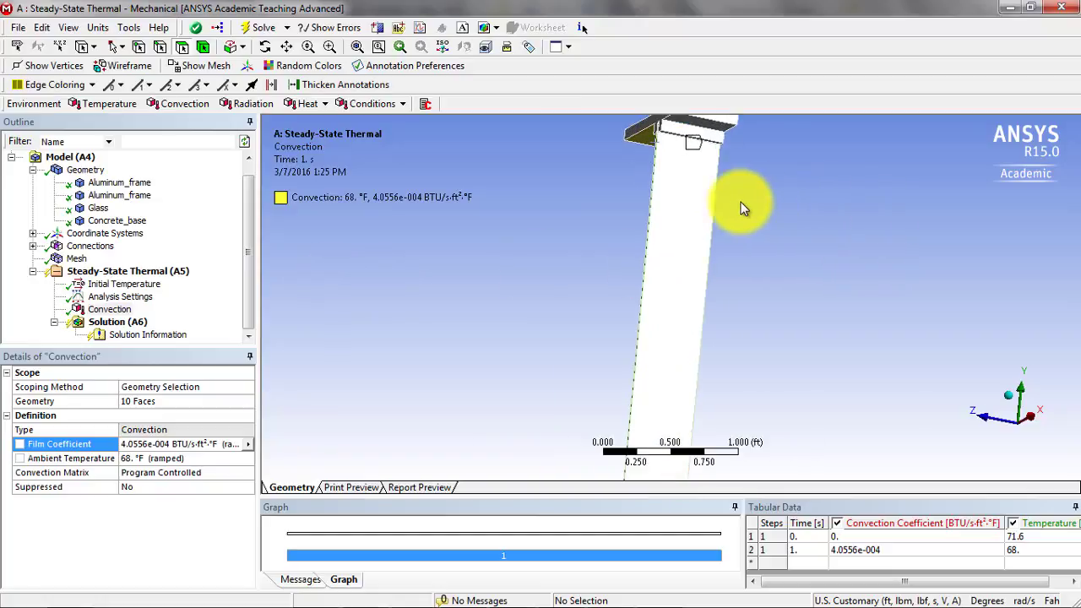
click(732, 119)
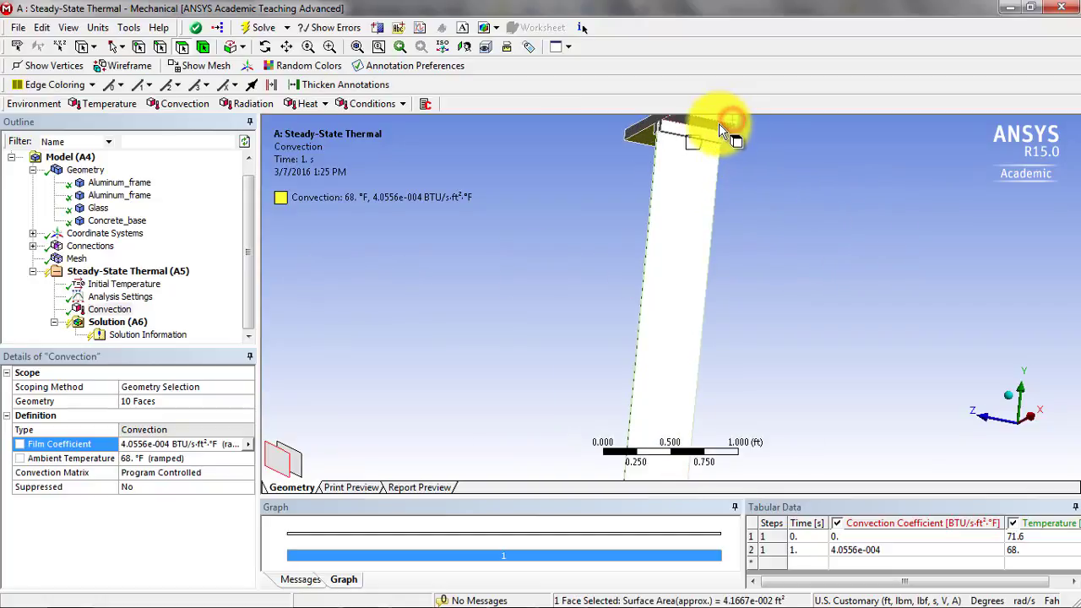
scroll(738, 169, down, 3)
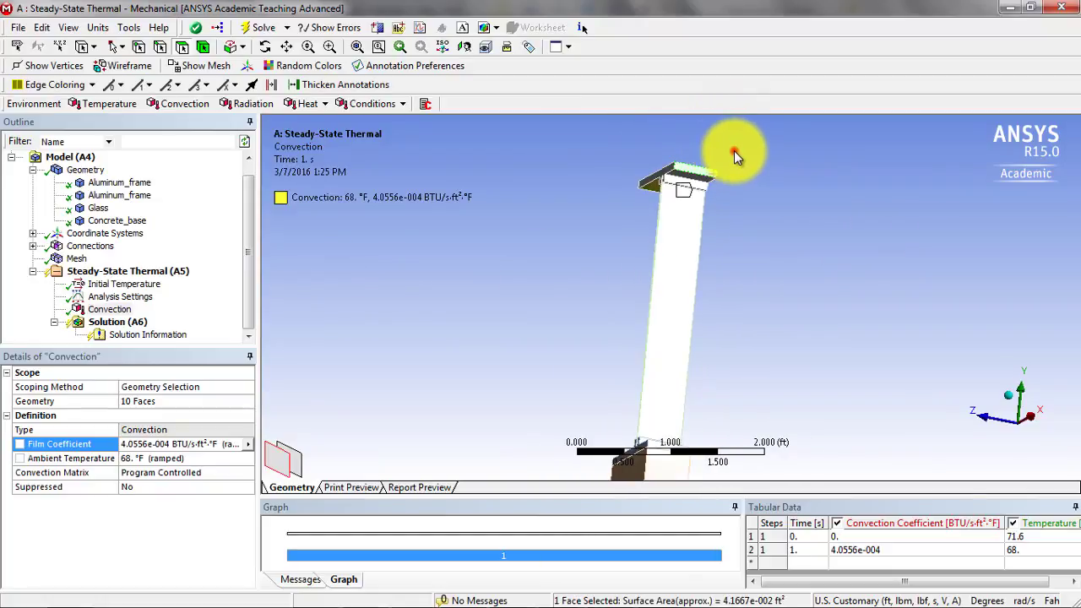
click(735, 150)
click(690, 169)
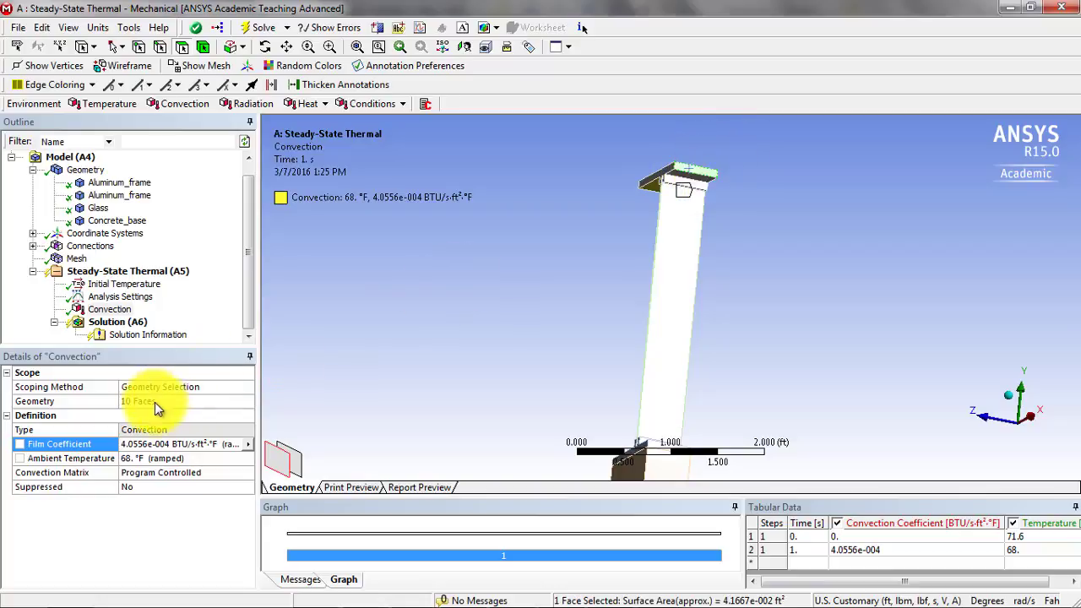
click(338, 368)
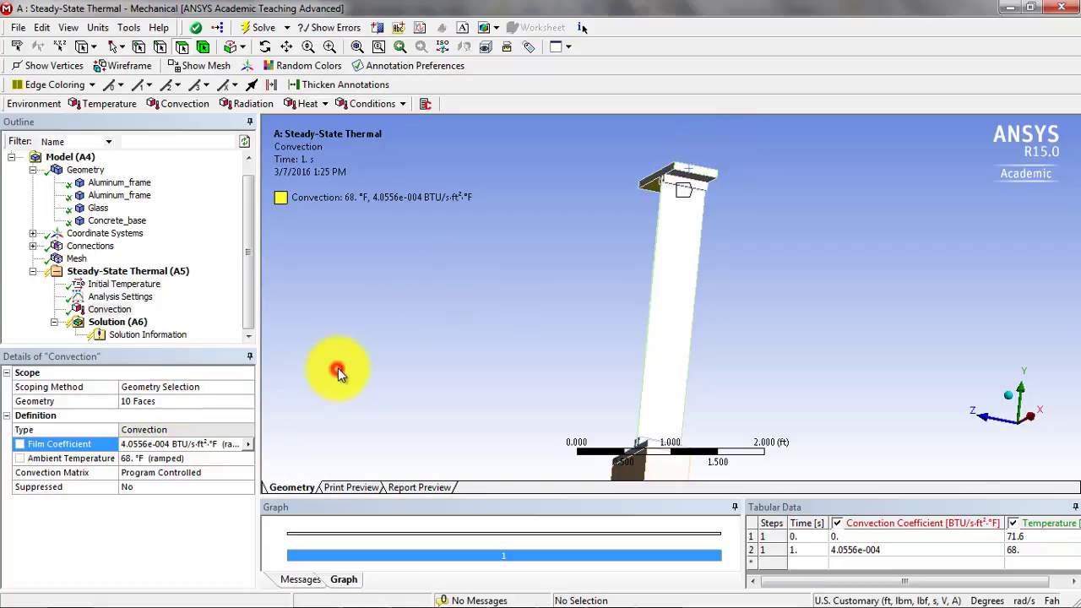
- Select the upper aluminum frame's four exposed faces on the +X side, including its outer edge and underside, together with the glass face
click(699, 176)
scroll(697, 179, down, 2)
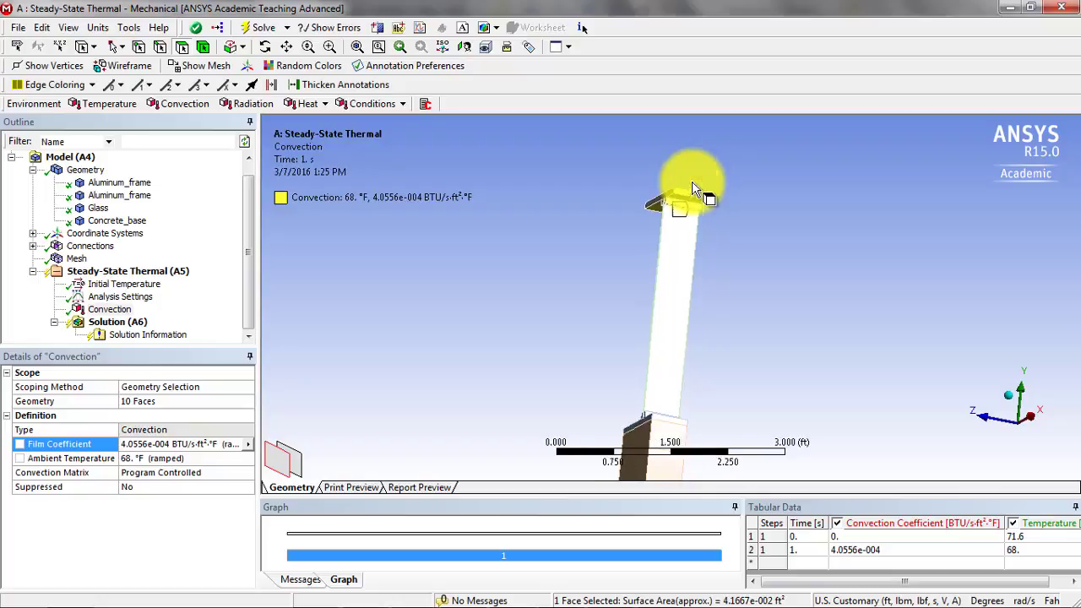
scroll(681, 187, up, 4)
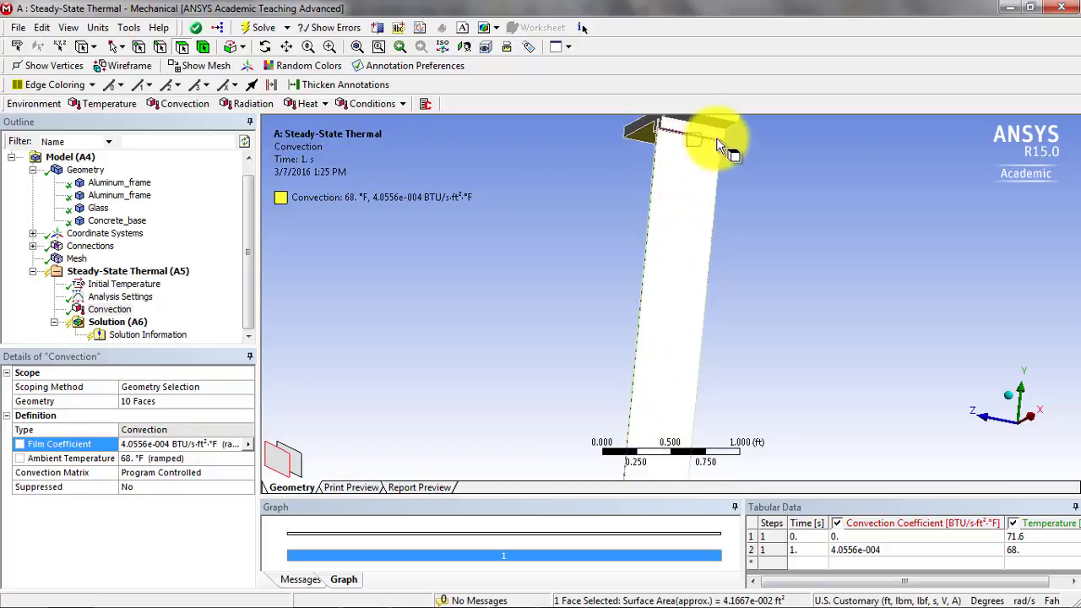
ctrl+click(709, 127)
ctrl+click(714, 137)
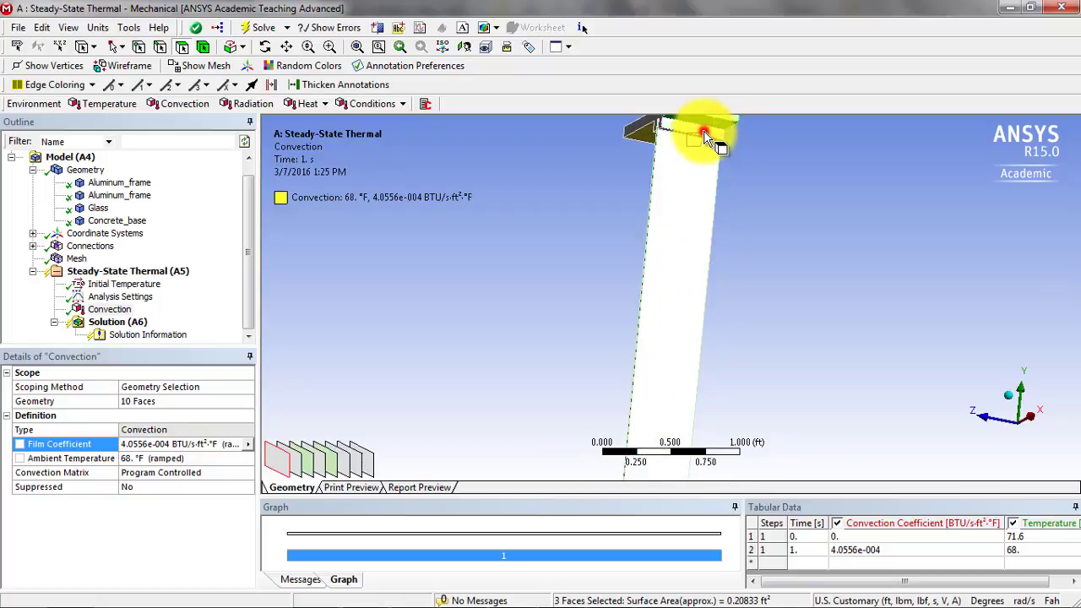
scroll(714, 173, up, 1)
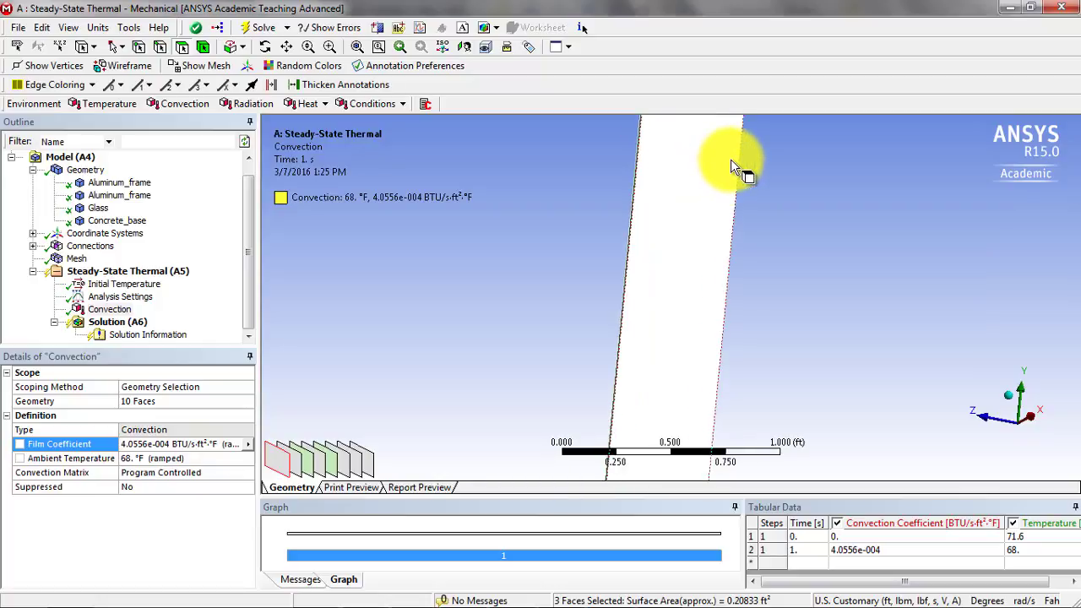
middle_drag(730, 156, 673, 325)
ctrl+click(671, 319)
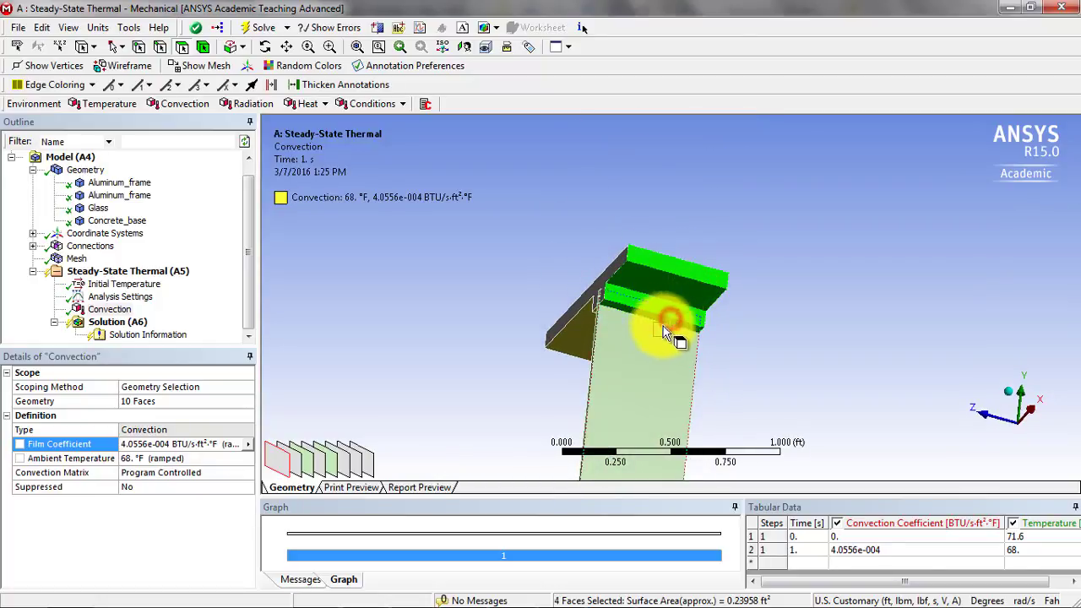
ctrl+click(630, 353)
- Add the lower aluminum frame's four exposed +X side faces and the concrete base's +X face to the selection
scroll(692, 374, down, 5)
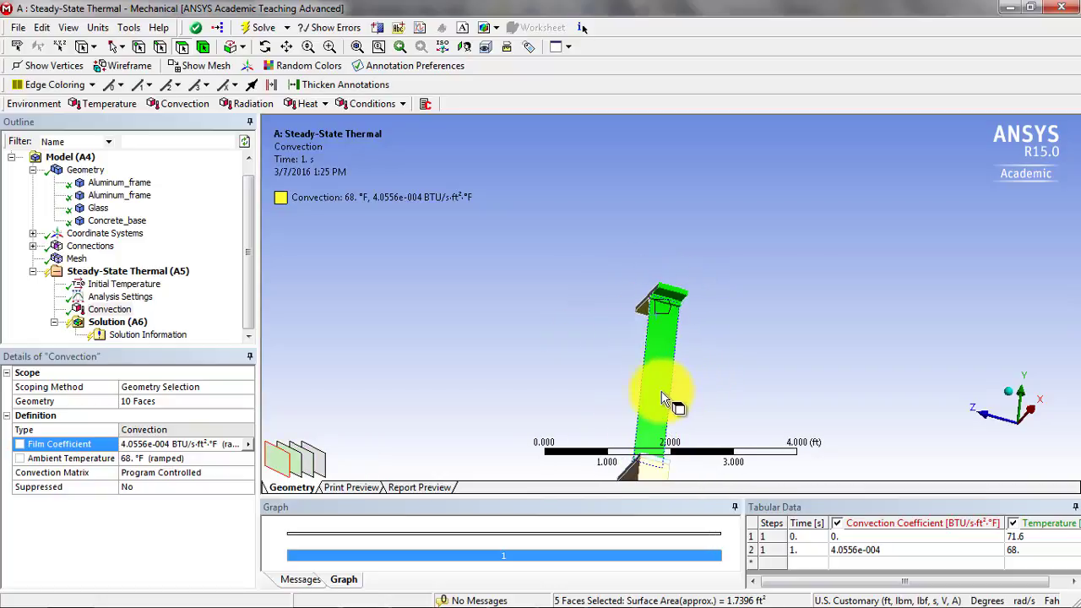
middle_drag(708, 348, 688, 357)
scroll(697, 397, up, 3)
scroll(705, 367, up, 4)
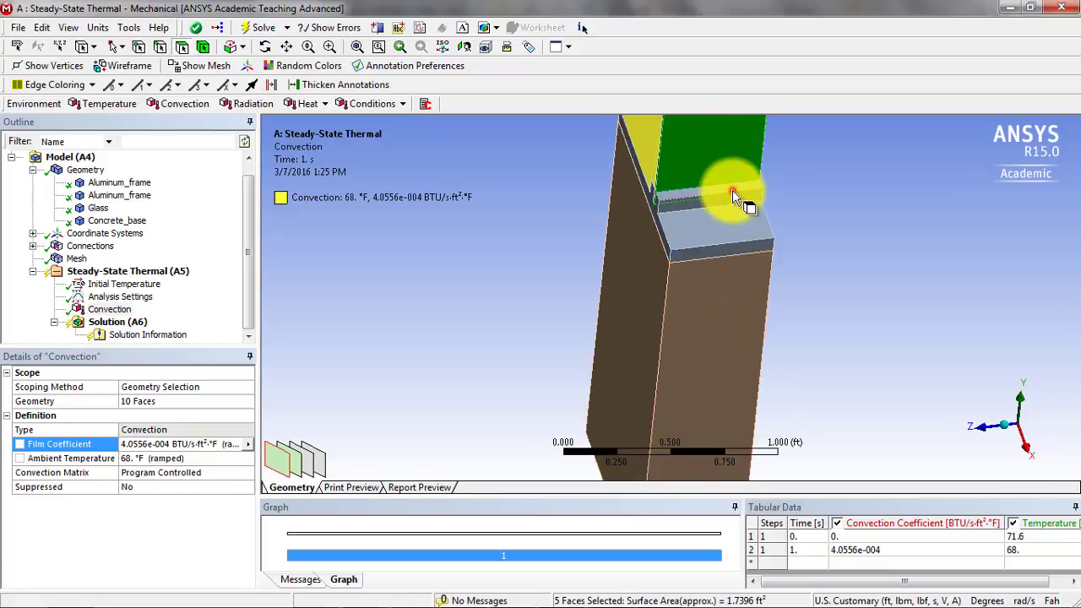
ctrl+click(732, 190)
ctrl+click(728, 204)
ctrl+click(723, 238)
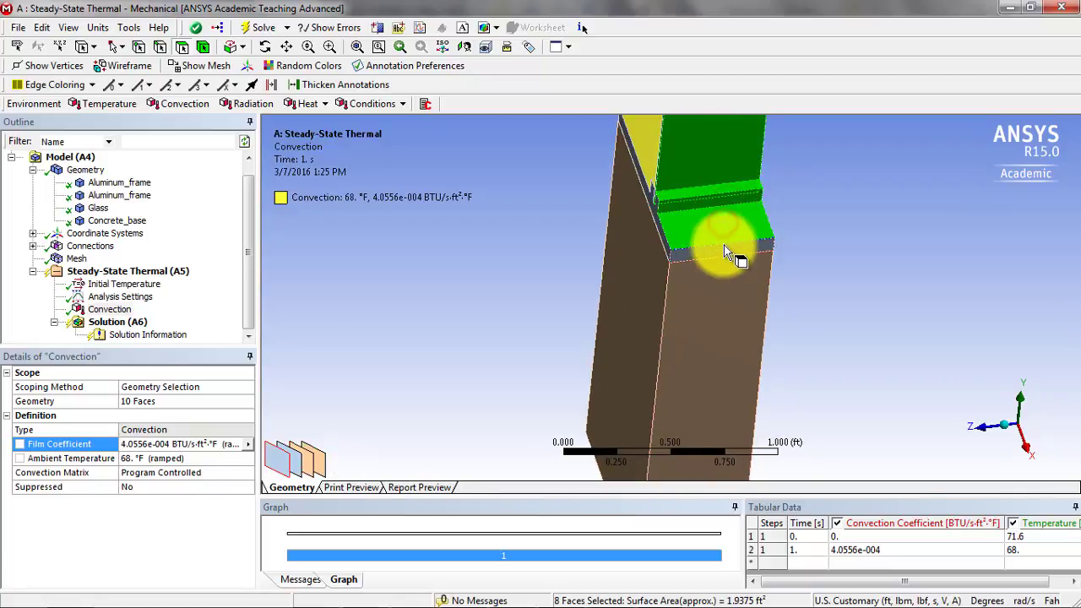
ctrl+click(718, 258)
ctrl+click(719, 252)
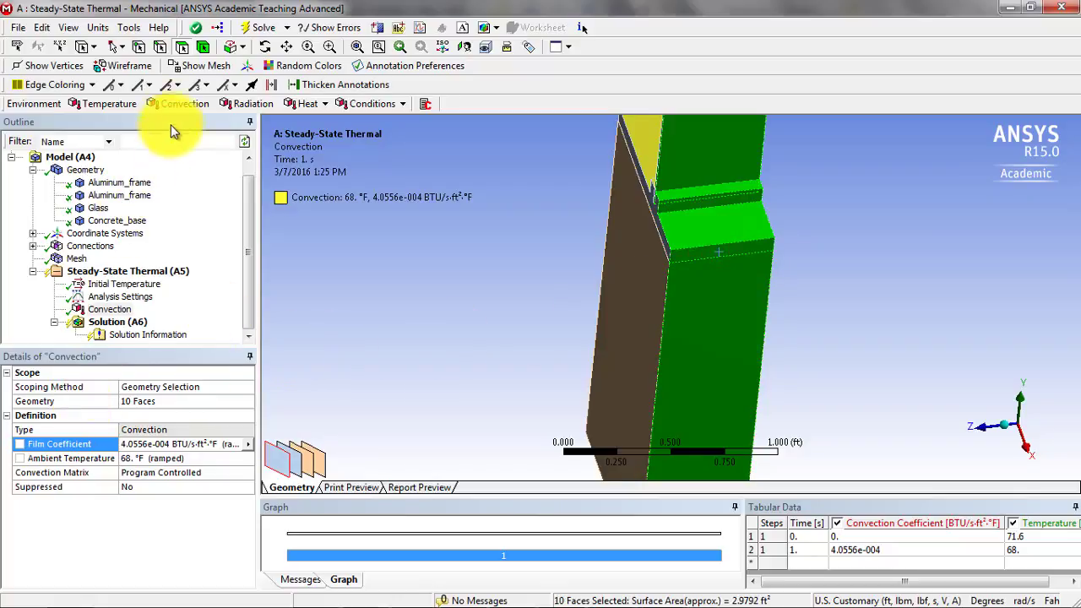
- Insert a second Convection load on the ten selected faces and set its ambient temperature to 10 °F
click(182, 103)
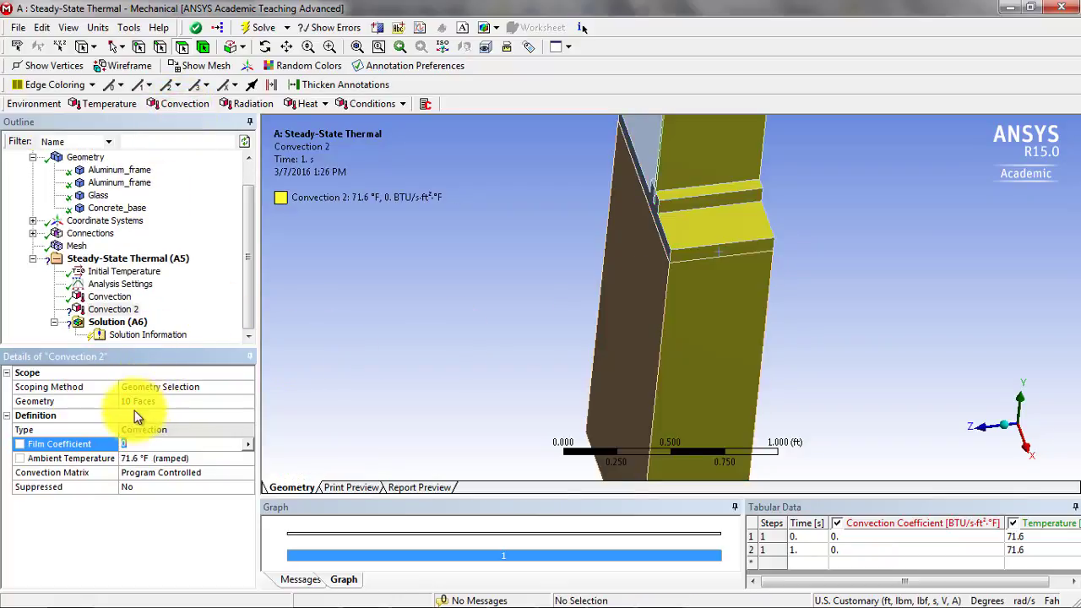
click(144, 457)
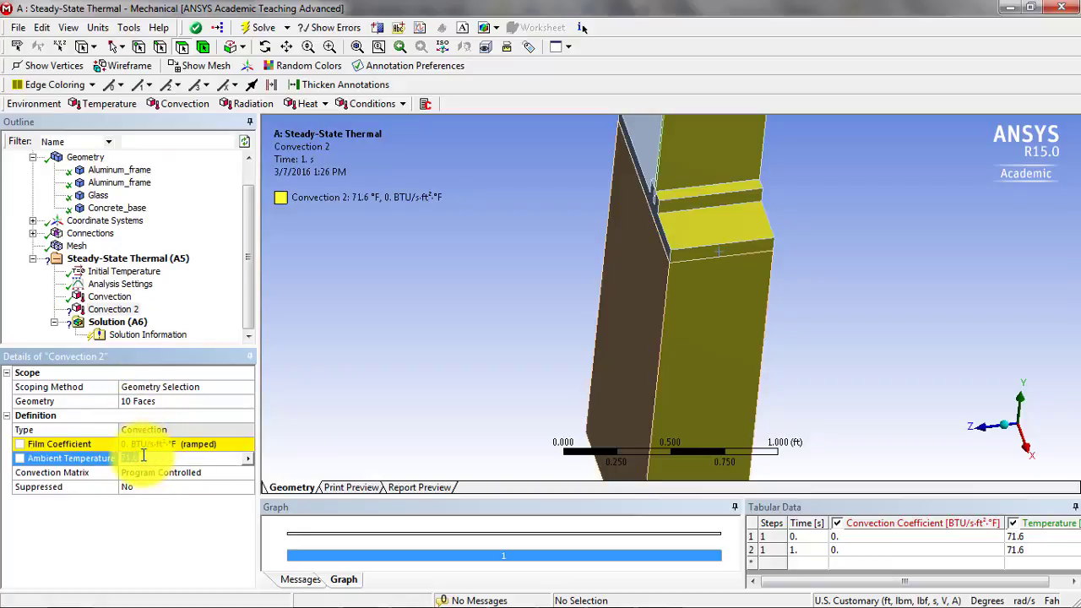
key(Return)
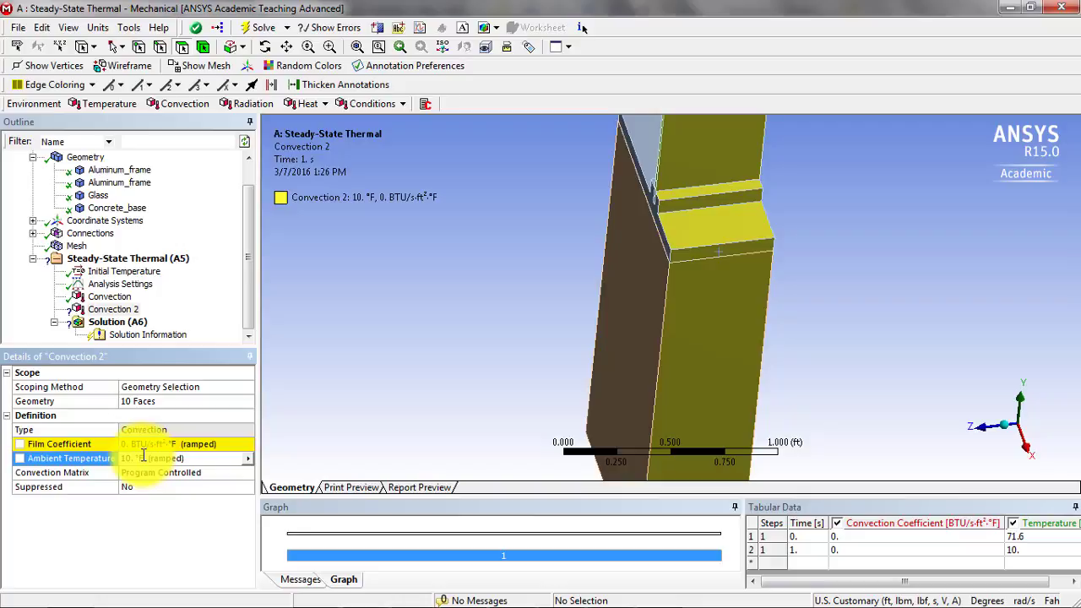
- Check the cold side's convection coefficient in the ANSYS Applications-Grid Refinement PDF, and divide 6 by 3600 in the Calculator
click(132, 444)
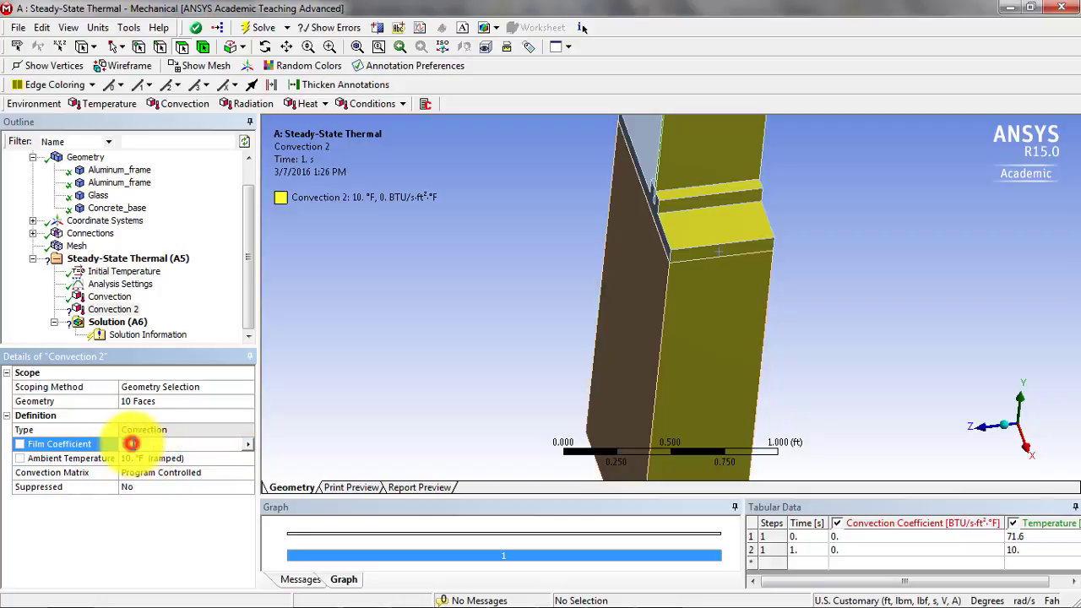
key(alt+Tab)
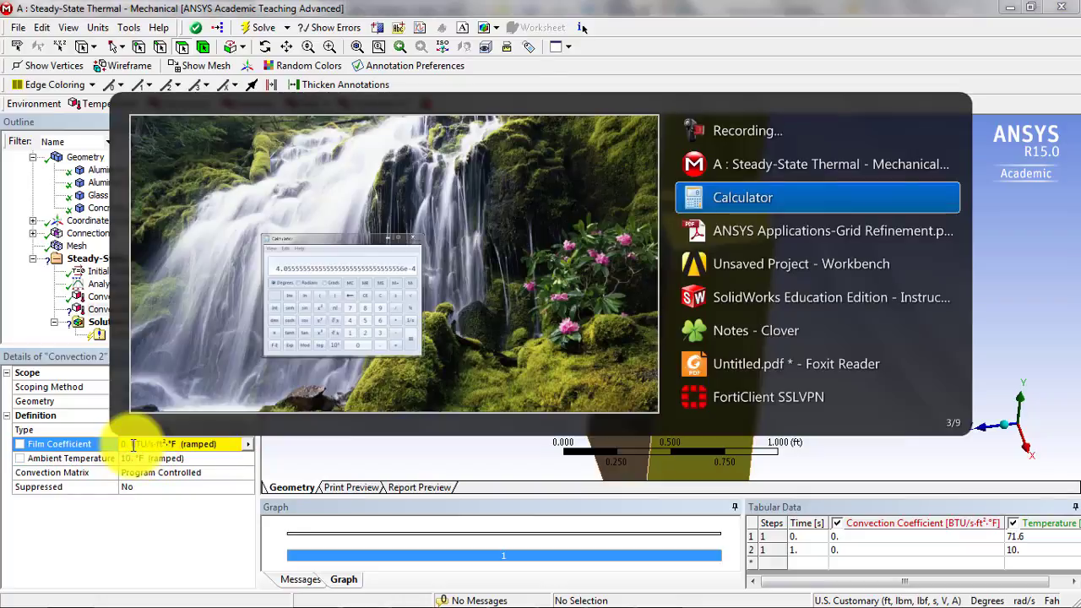
key(alt+Tab)
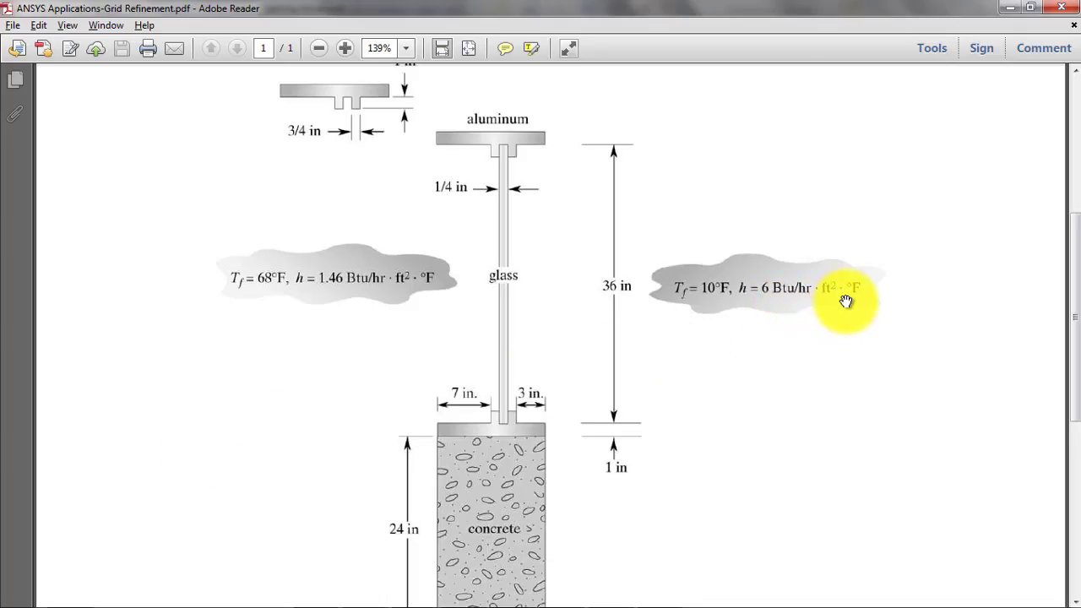
key(alt+Tab)
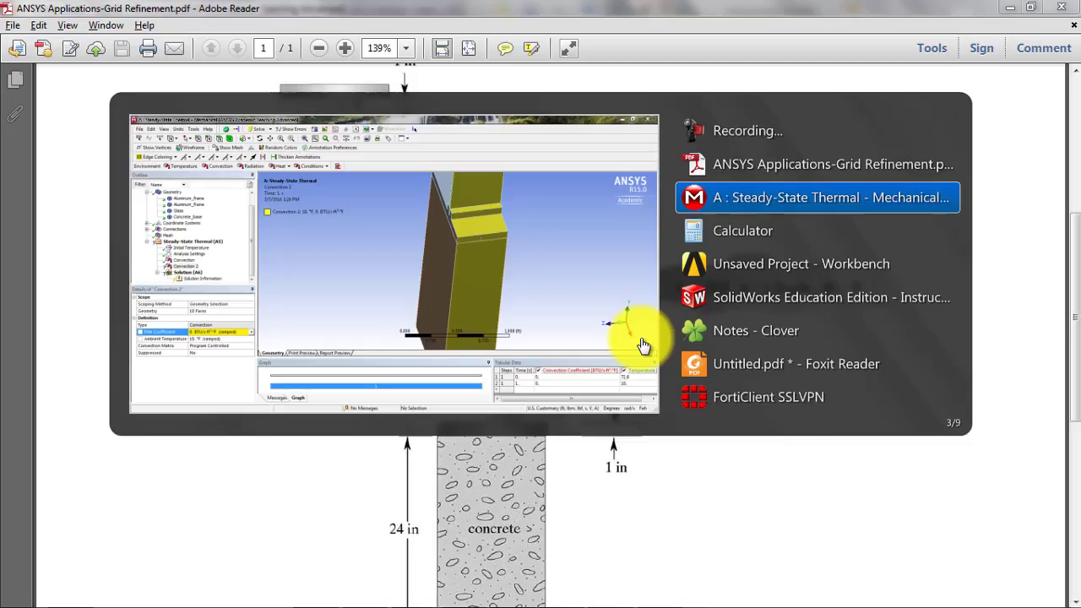
key(alt+Tab)
text(6/)
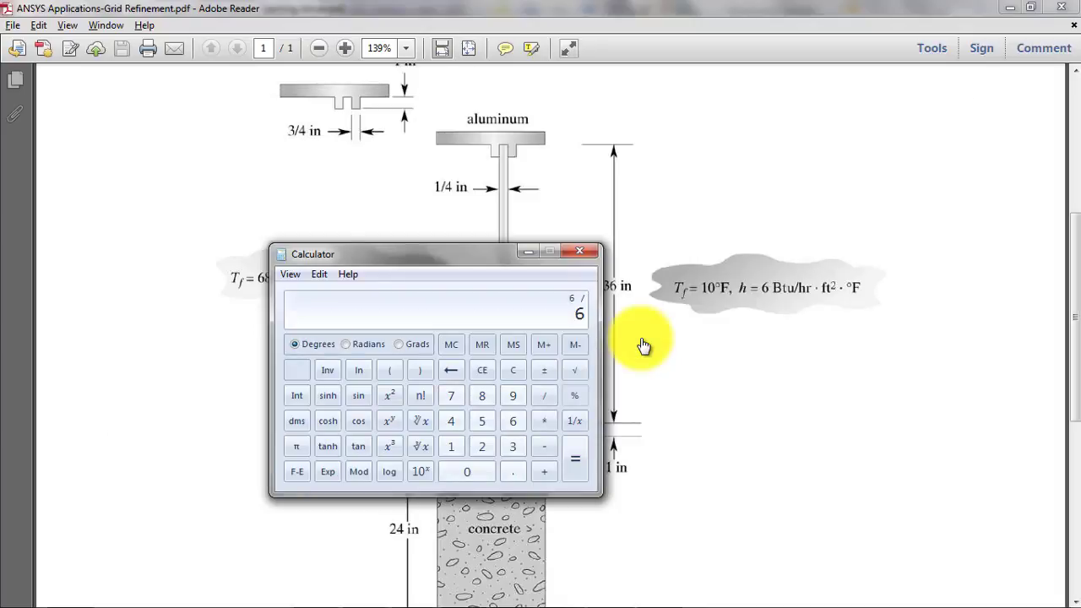
text(3600)
key(Return)
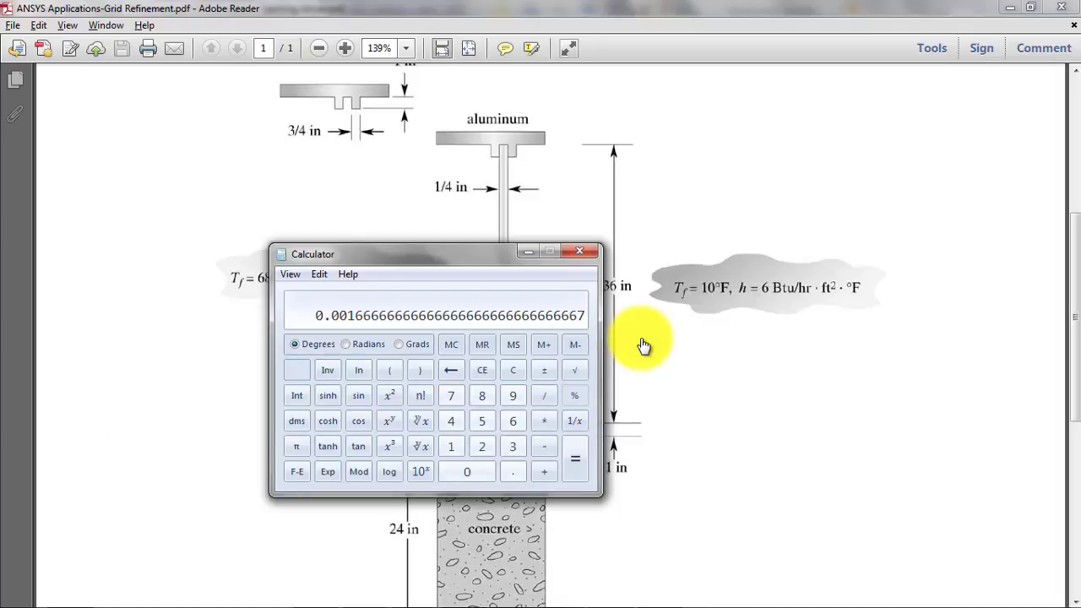
- Copy the Calculator result and enter it as Convection 2's film coefficient, 1.6667e-003 BTU/s·ft²·°F
click(318, 274)
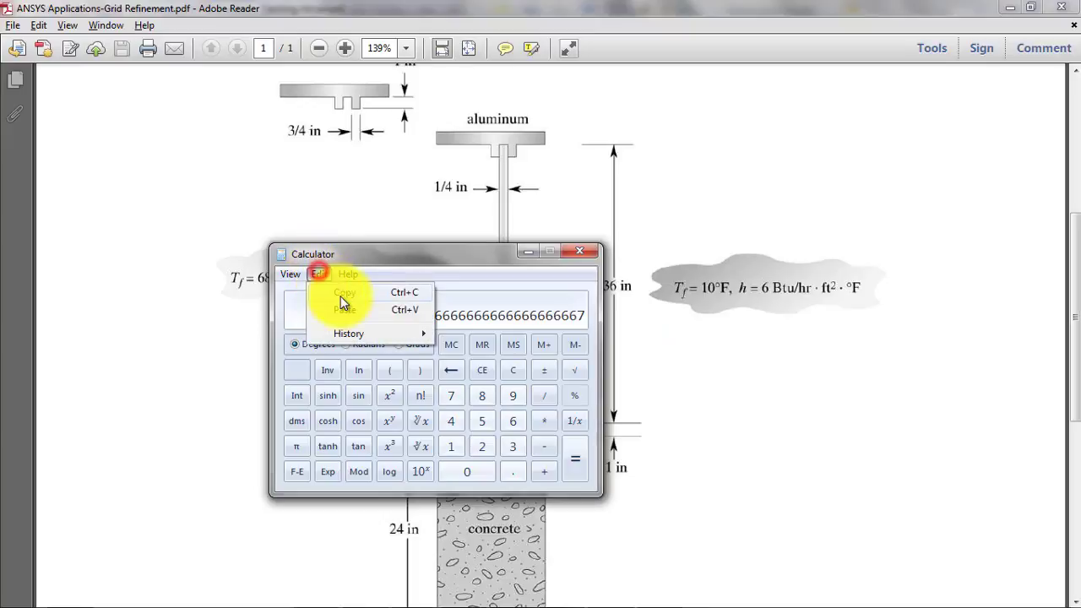
click(358, 295)
key(alt+Tab)
key(alt+Tab)
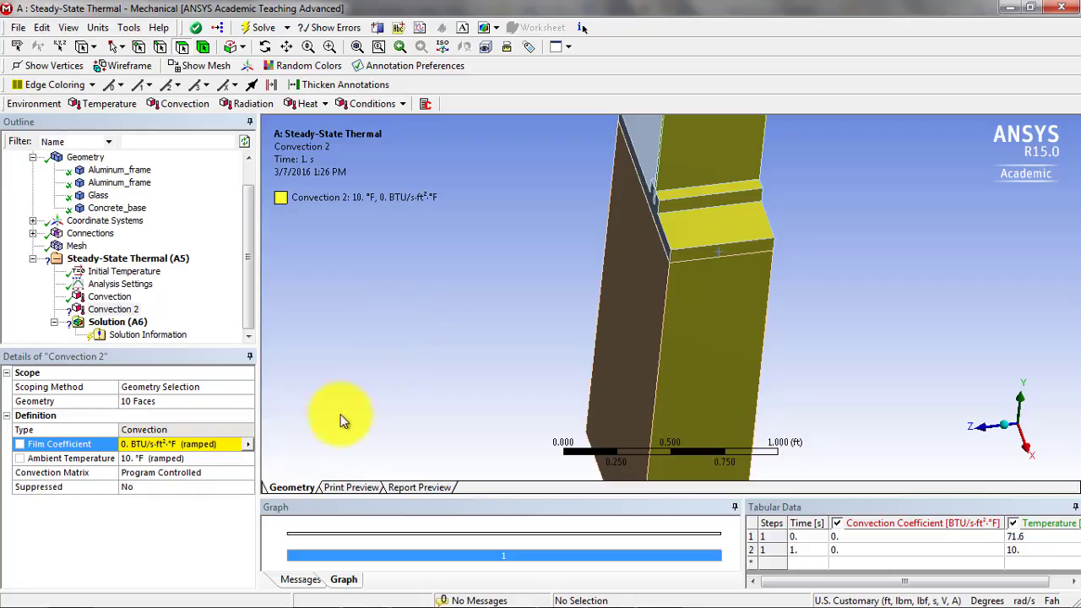
click(131, 444)
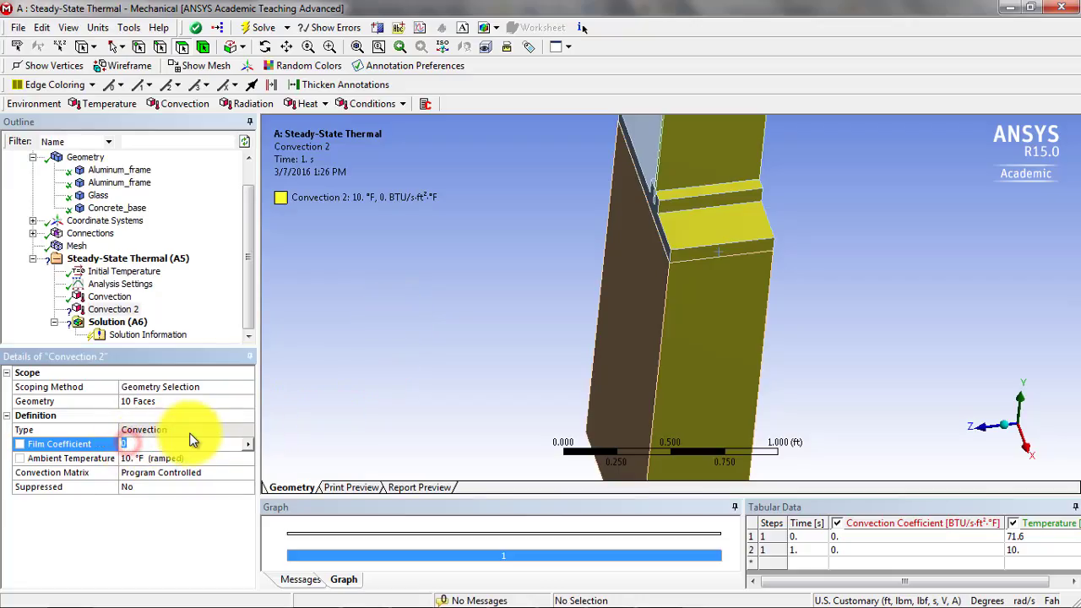
key(ctrl+v)
key(Return)
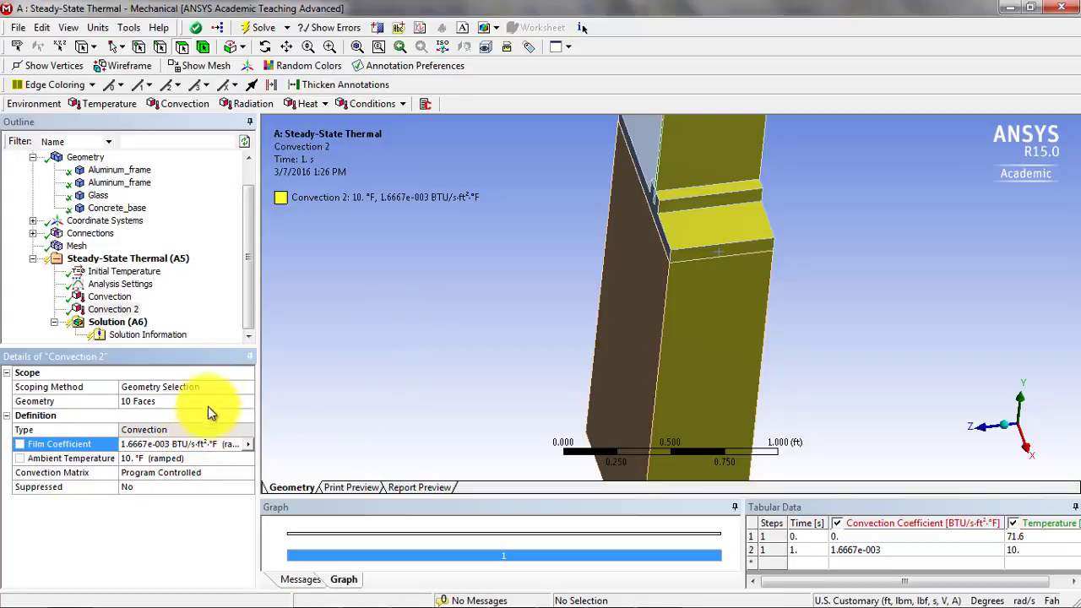
- Solve the steady-state thermal analysis, and add and evaluate a Temperature result for all bodies
click(156, 263)
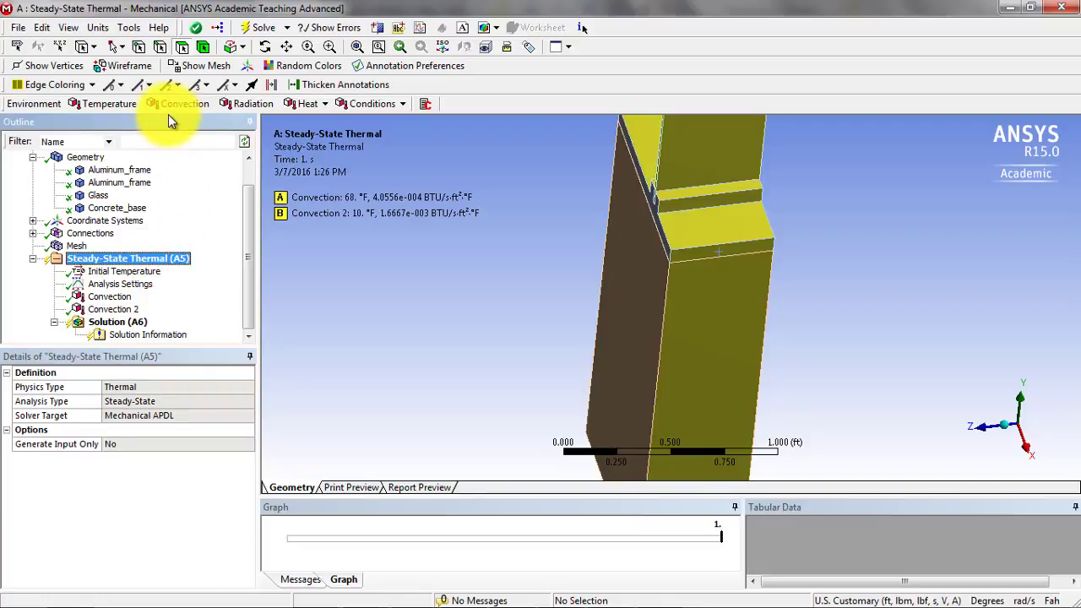
click(256, 28)
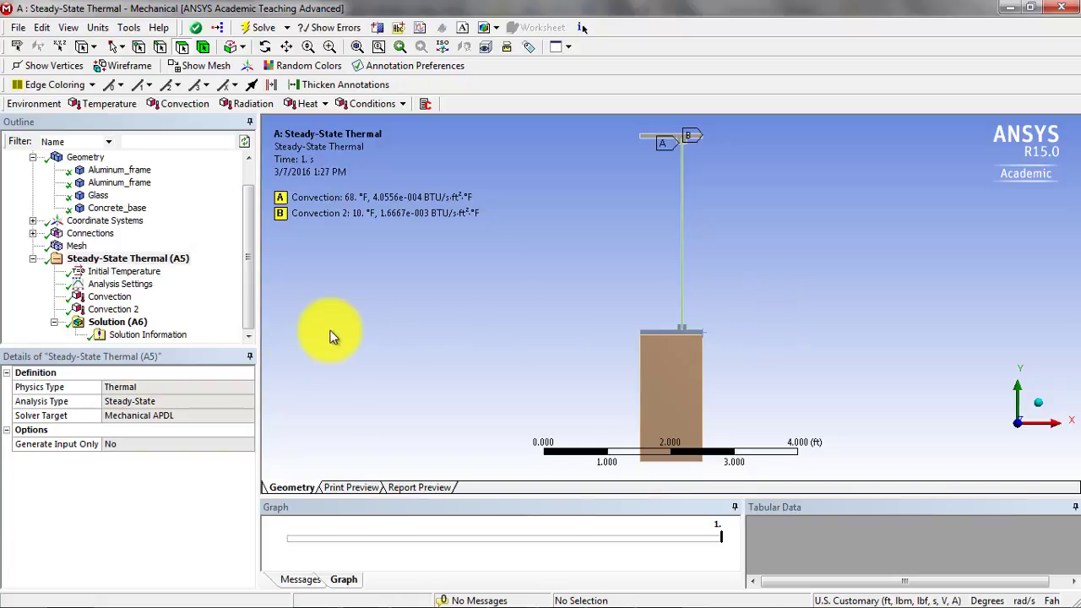
click(117, 322)
click(92, 104)
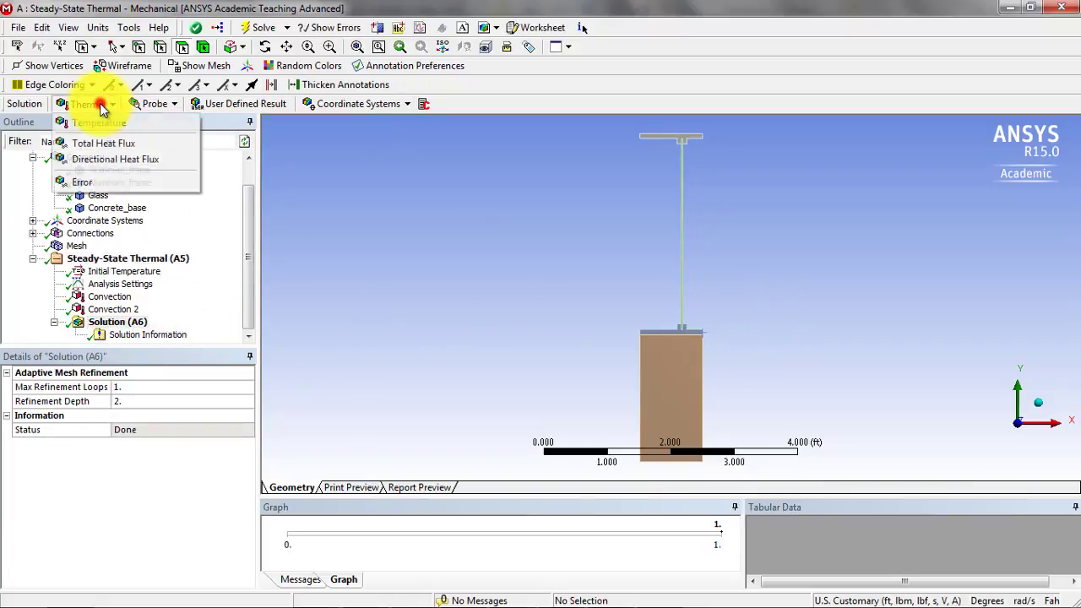
click(97, 119)
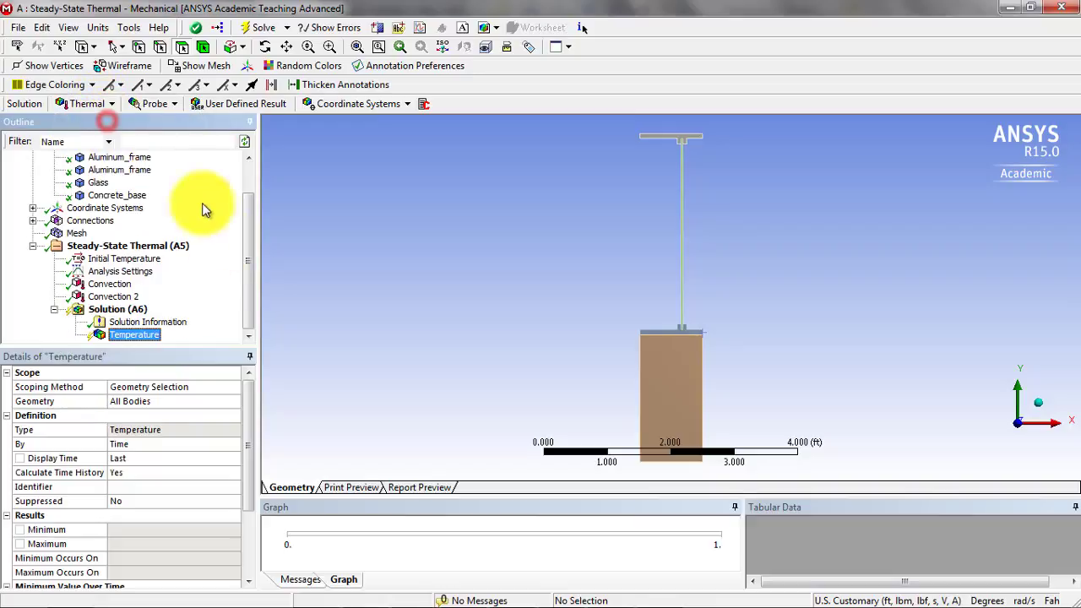
right_click(138, 334)
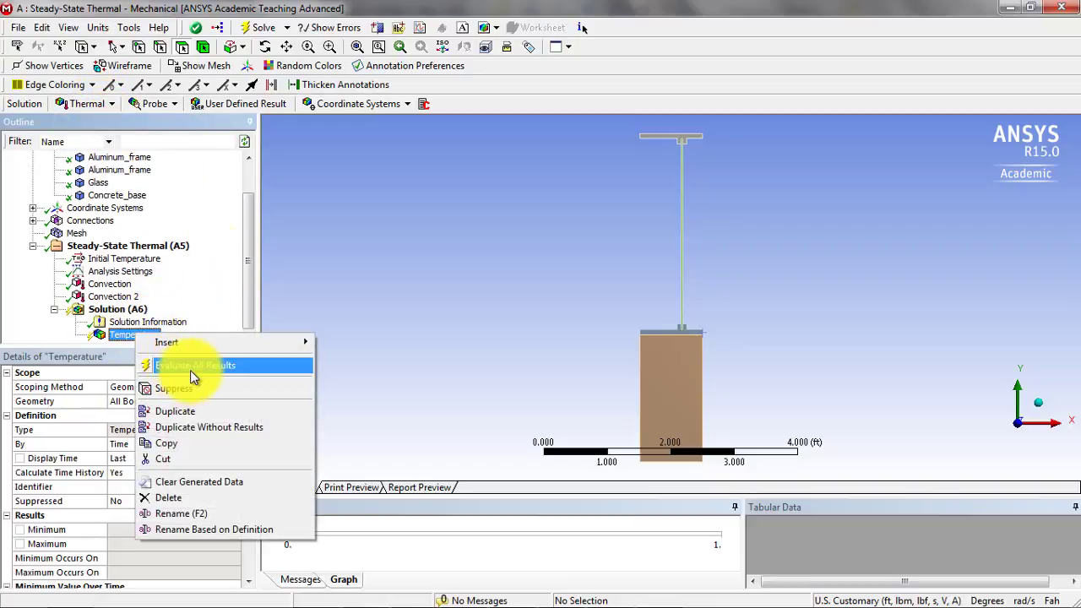
click(190, 367)
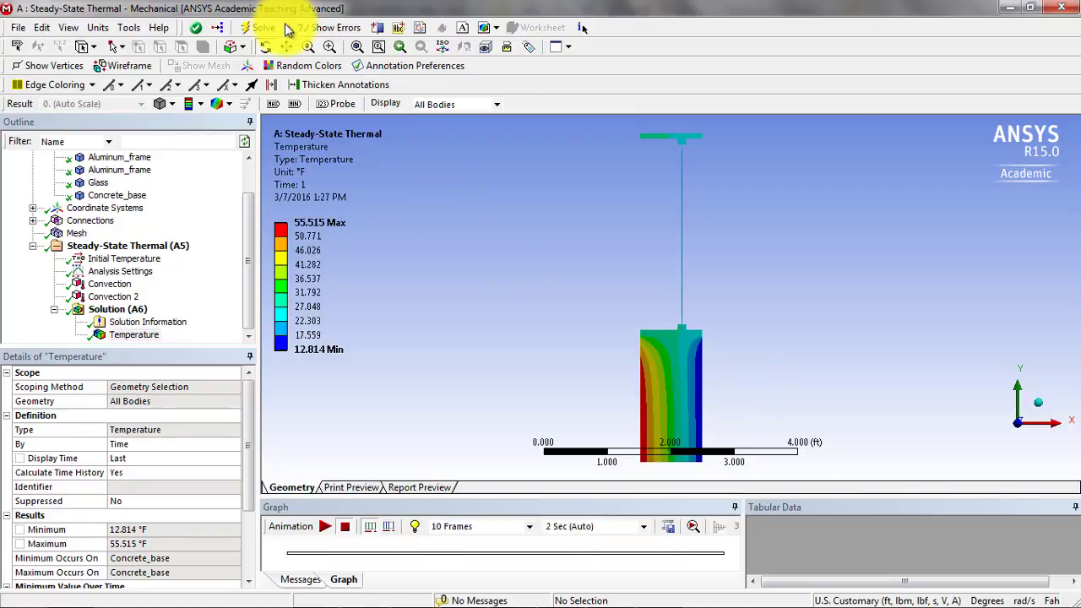
- Switch to Workbench and review the isotropic thermal conductivity of Aluminum Alloy, Concrete and Glass in Engineering Data
key(alt+Tab)
key(alt+Tab)
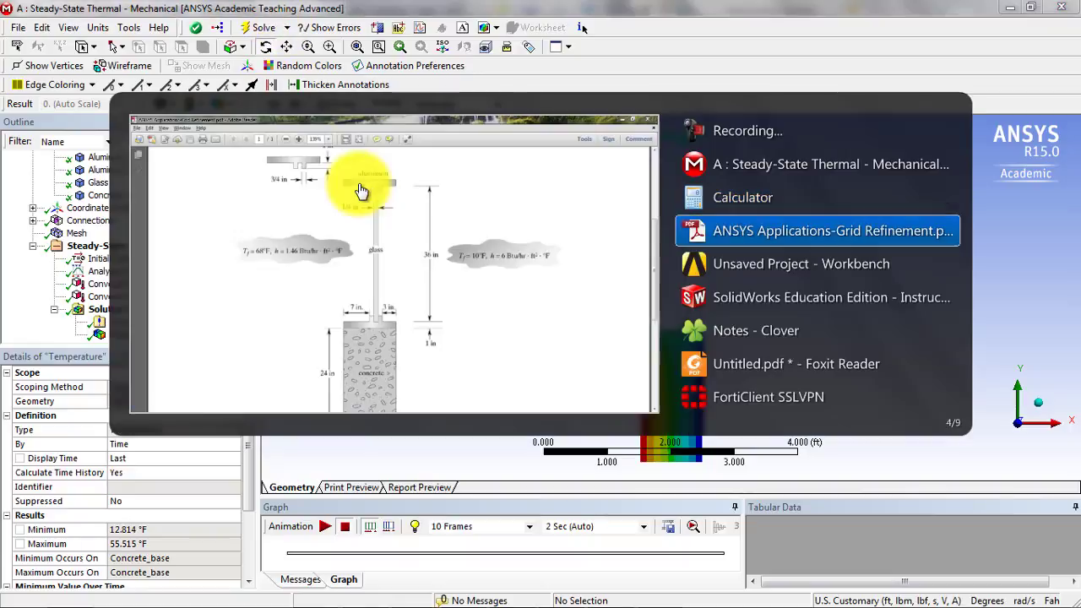
key(alt+Tab)
click(332, 164)
double_click(332, 164)
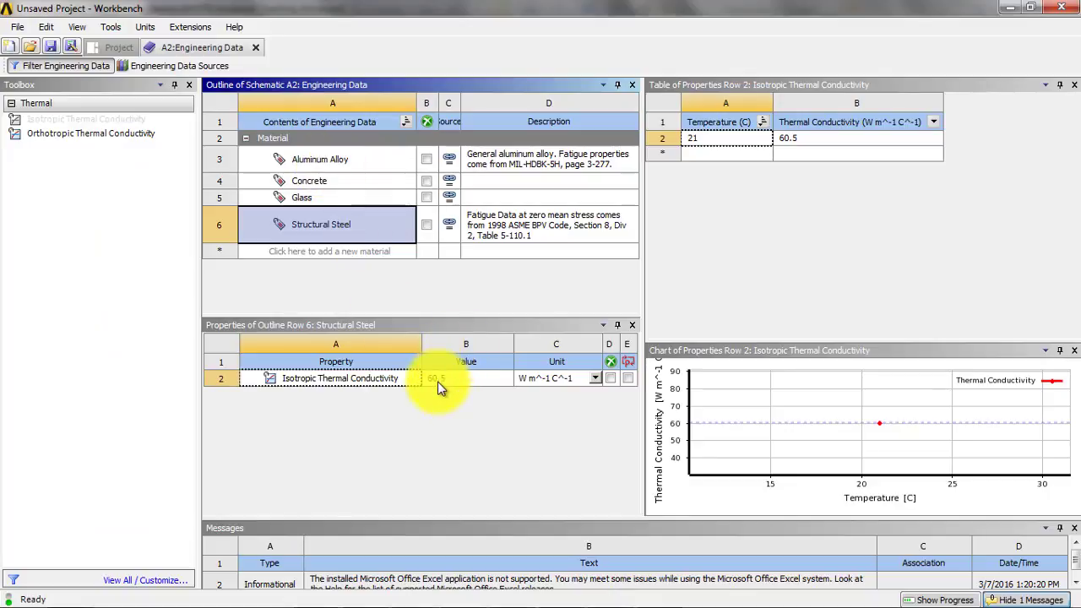
click(345, 157)
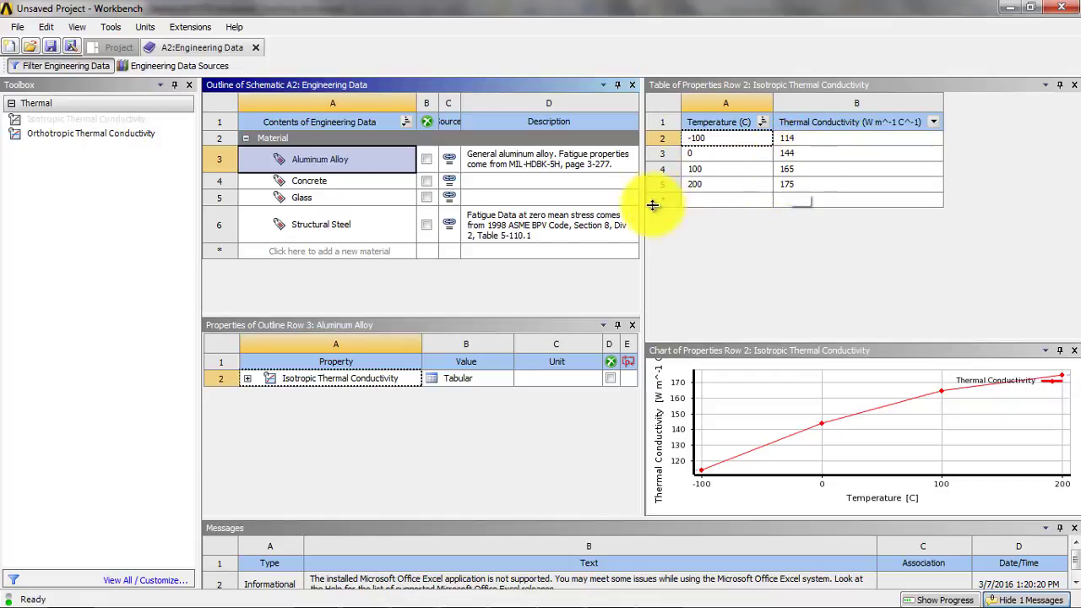
click(357, 182)
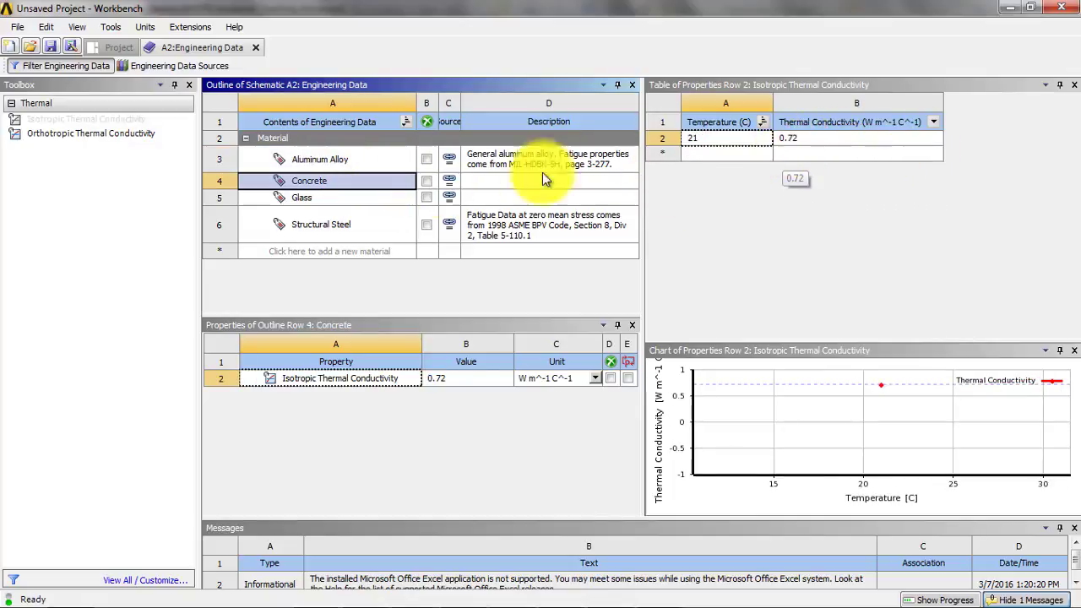
click(397, 197)
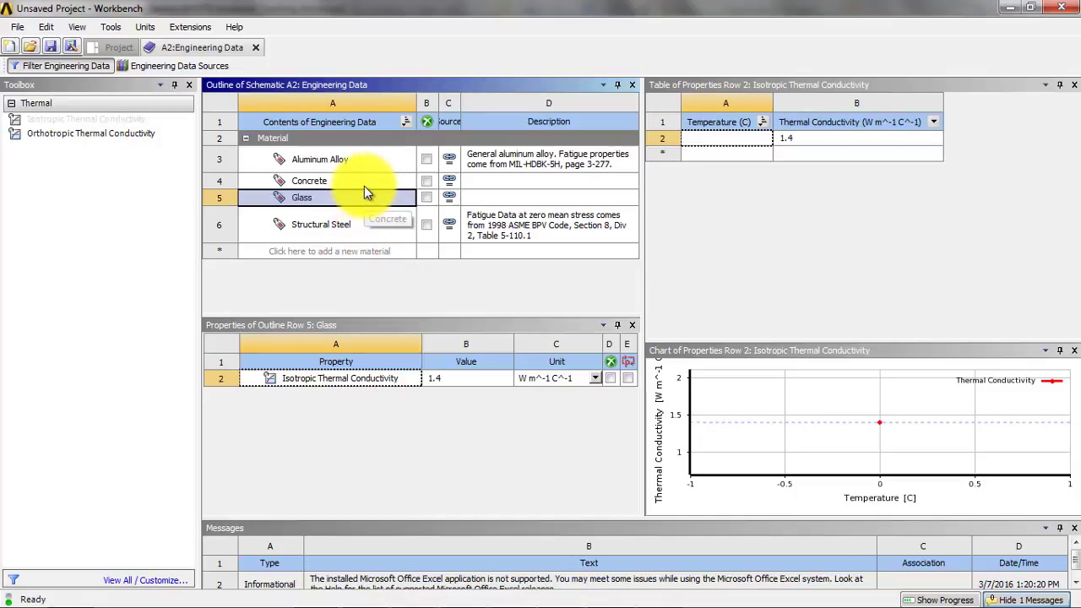
click(1011, 7)
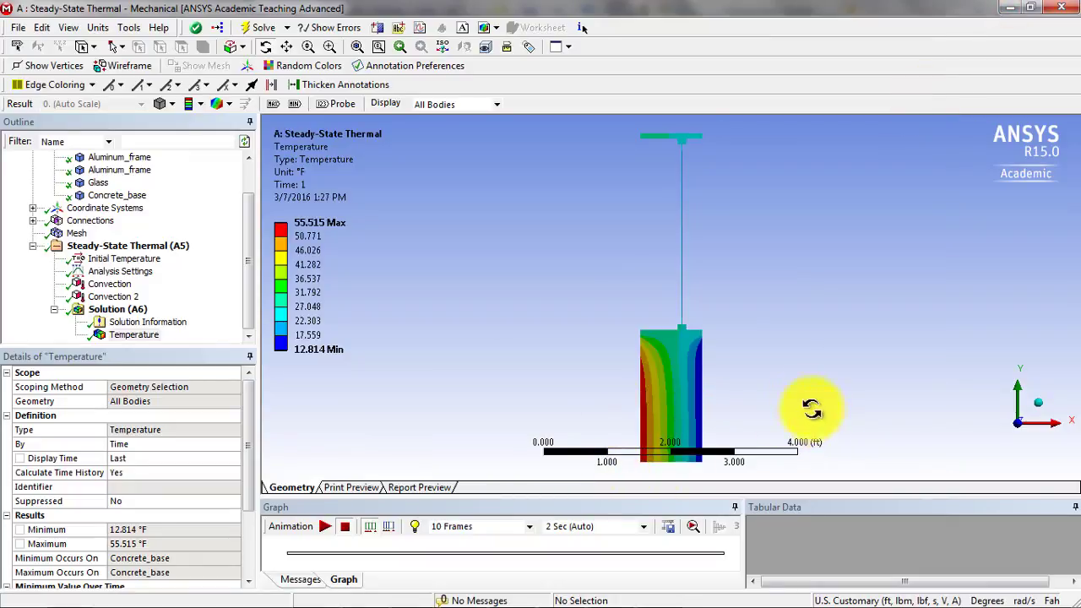
- Examine the temperature contours around the glass, the lower aluminum frame and the top of the concrete base
drag(677, 351, 712, 436)
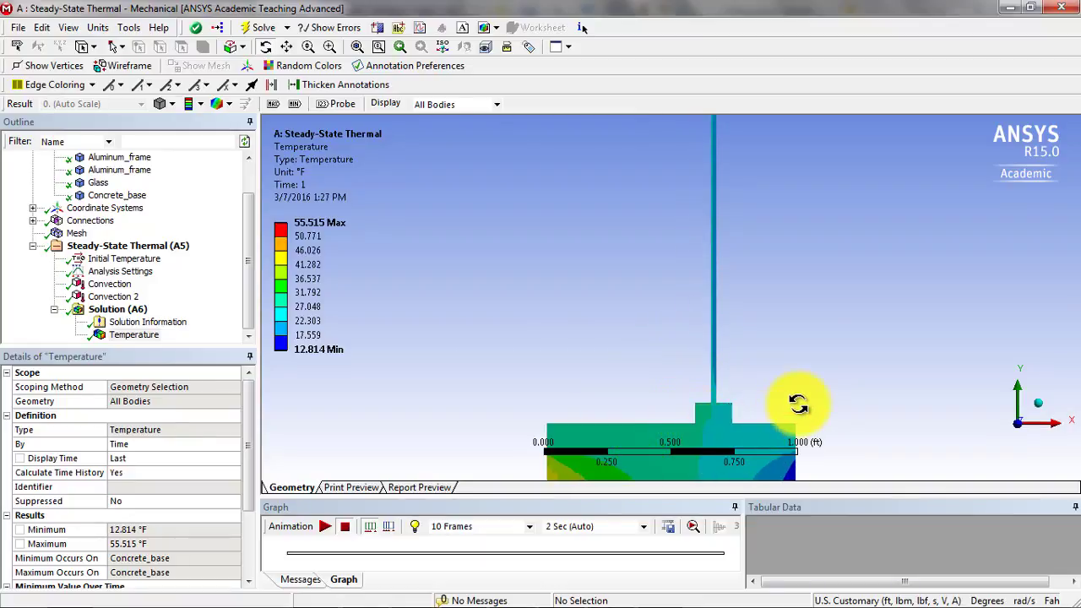
drag(797, 386, 808, 323)
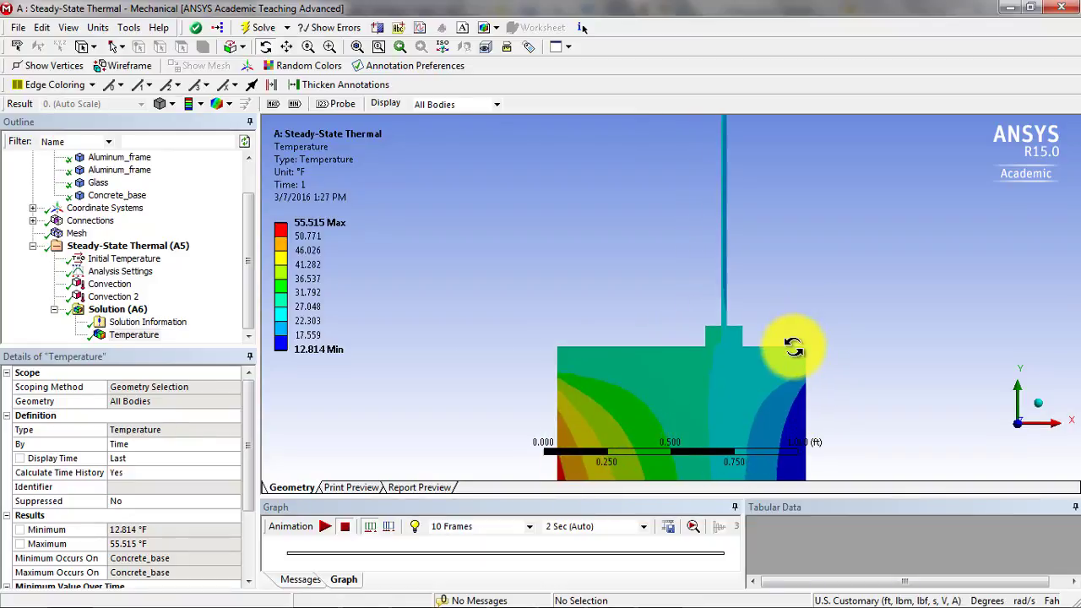
scroll(790, 346, up, 3)
scroll(788, 343, down, 4)
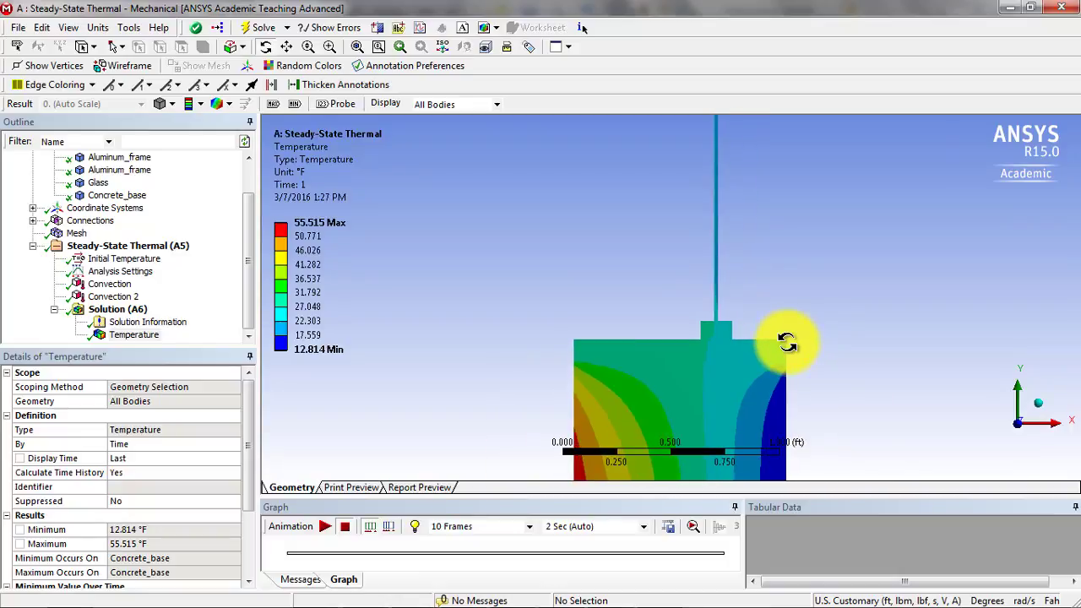
scroll(798, 338, down, 2)
mouse_move(803, 337)
mouse_down()
mouse_move(803, 453)
mouse_move(816, 374)
mouse_move(794, 345)
mouse_up()
ctrl+middle_drag(794, 345, 772, 337)
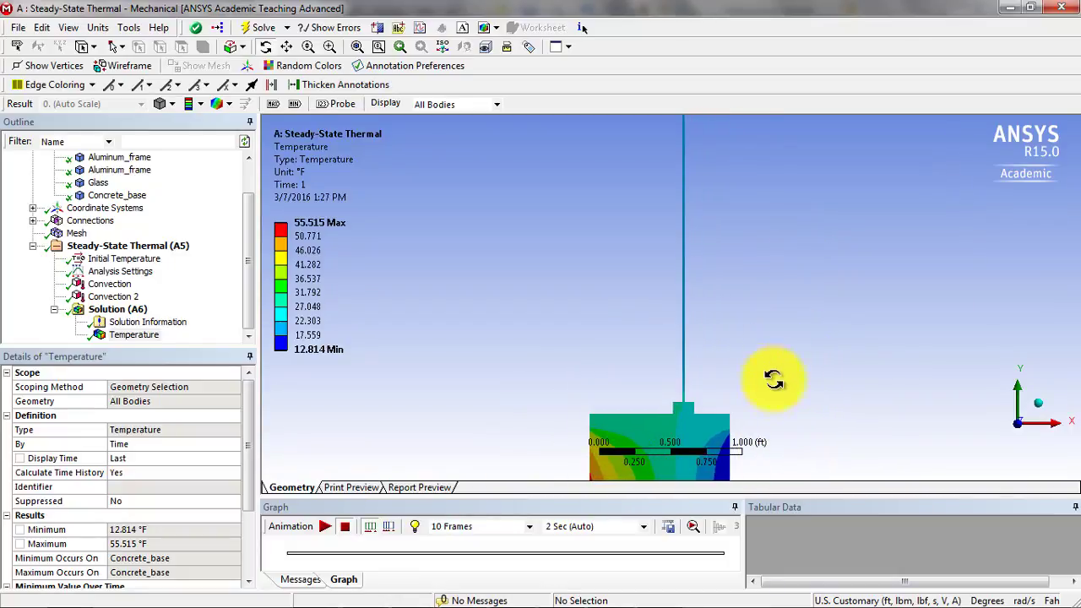
scroll(656, 396, down, 1)
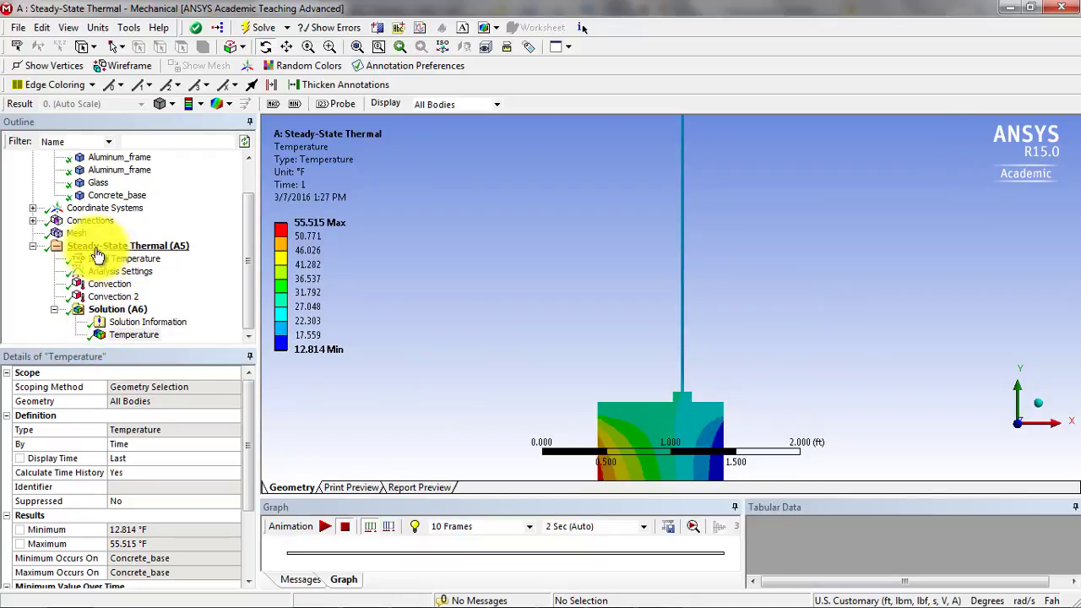
- Display the mesh and inspect the elements through the glass pane's thickness
click(76, 233)
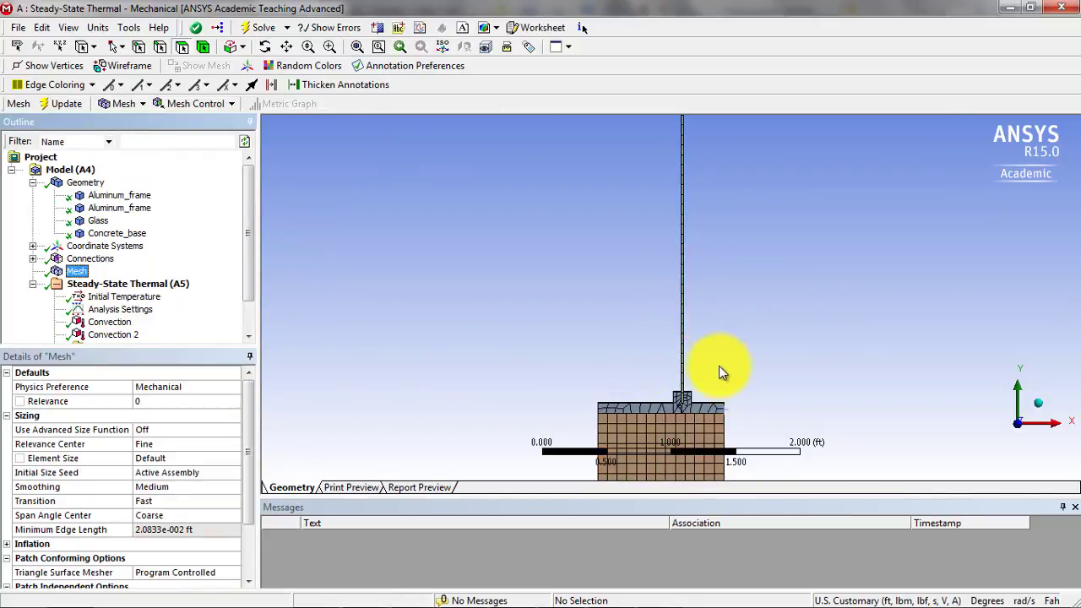
scroll(719, 365, up, 4)
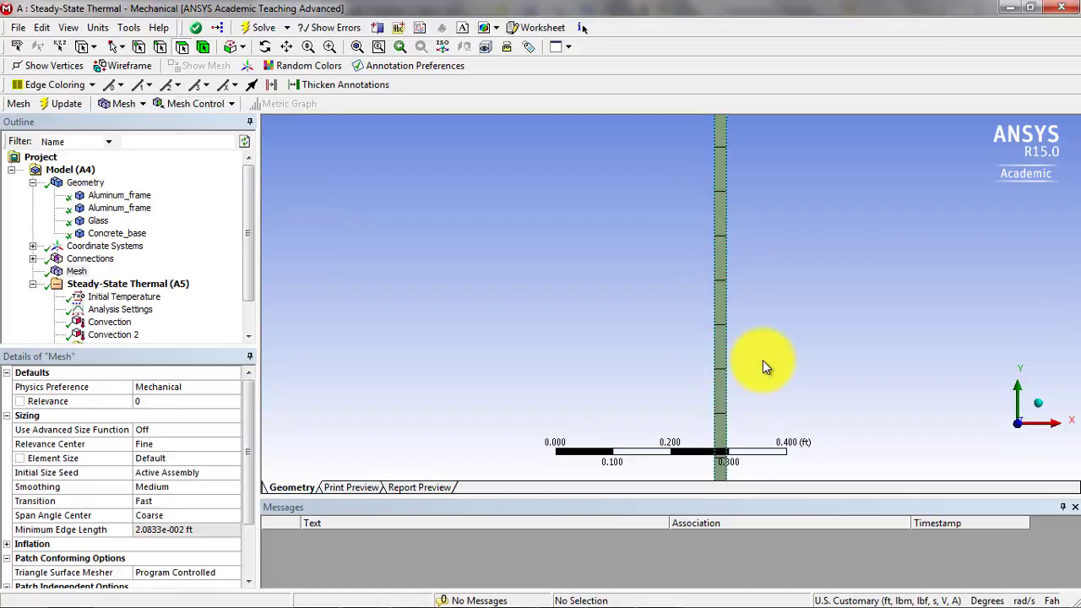
middle_drag(763, 361, 706, 355)
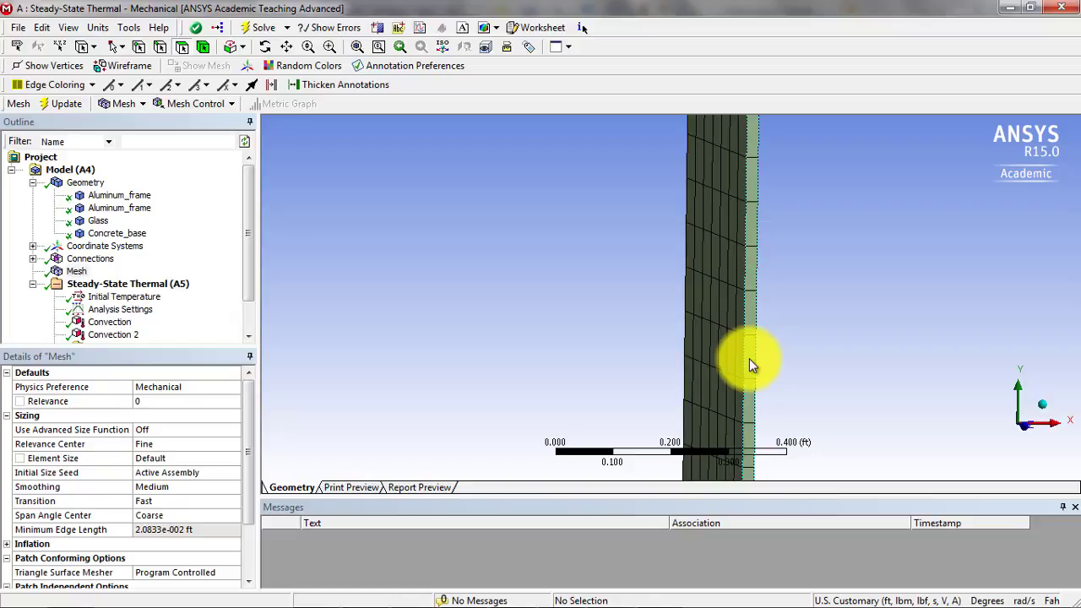
scroll(752, 359, down, 2)
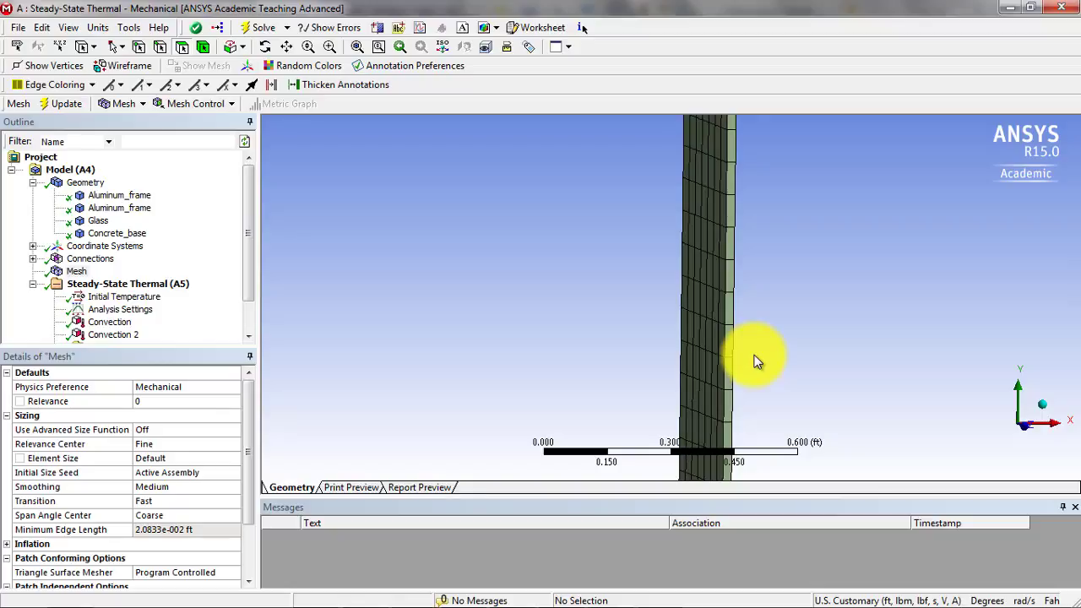
scroll(750, 358, up, 2)
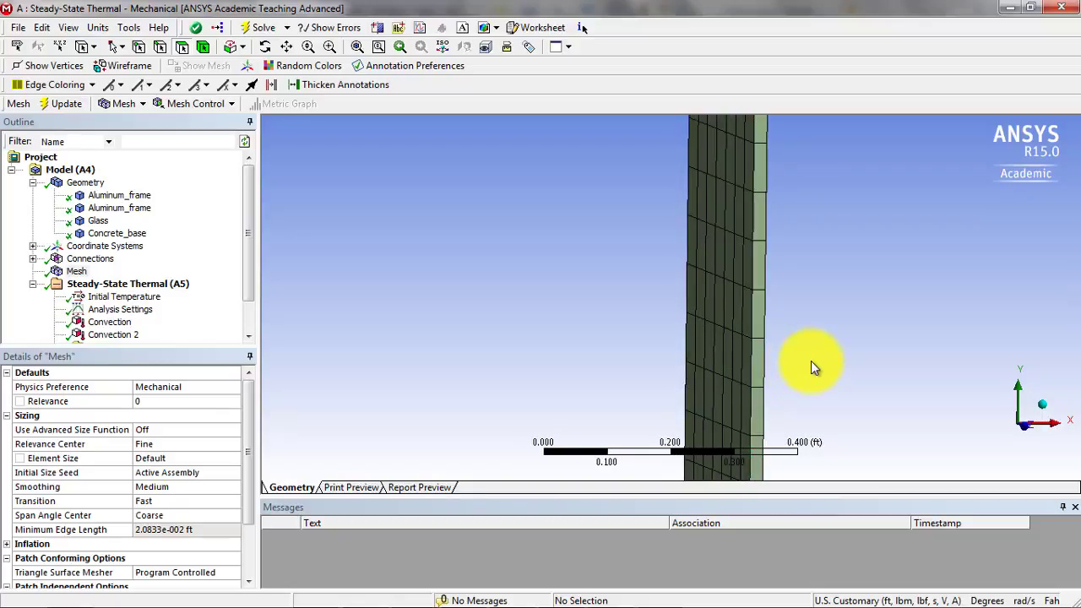
scroll(809, 364, down, 2)
ctrl+middle_drag(777, 365, 748, 381)
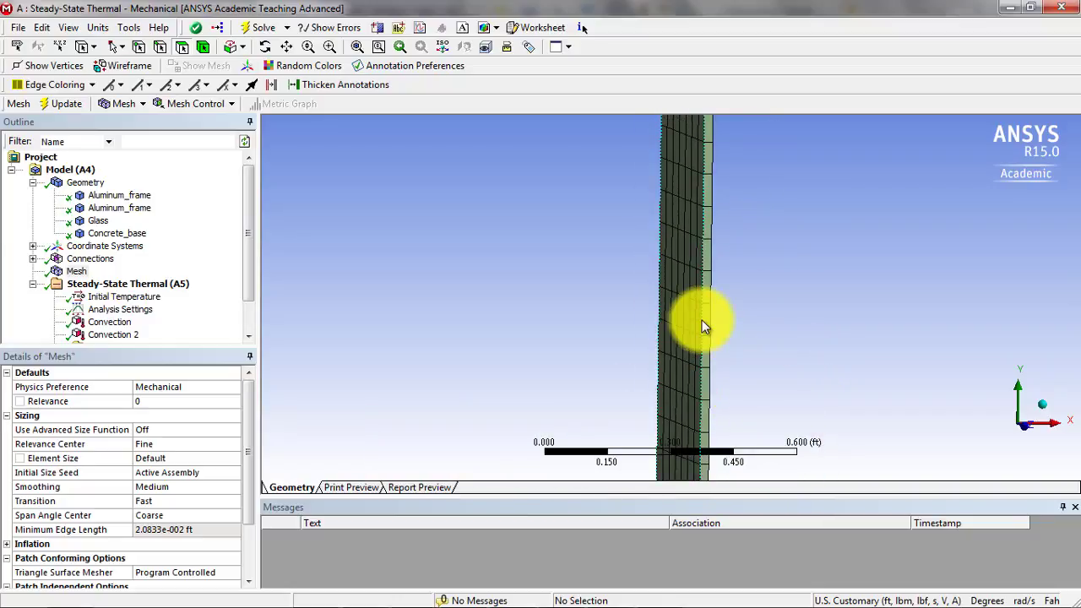
- Add a sizing control to the mesh and scope it to the glass body
click(210, 105)
click(208, 155)
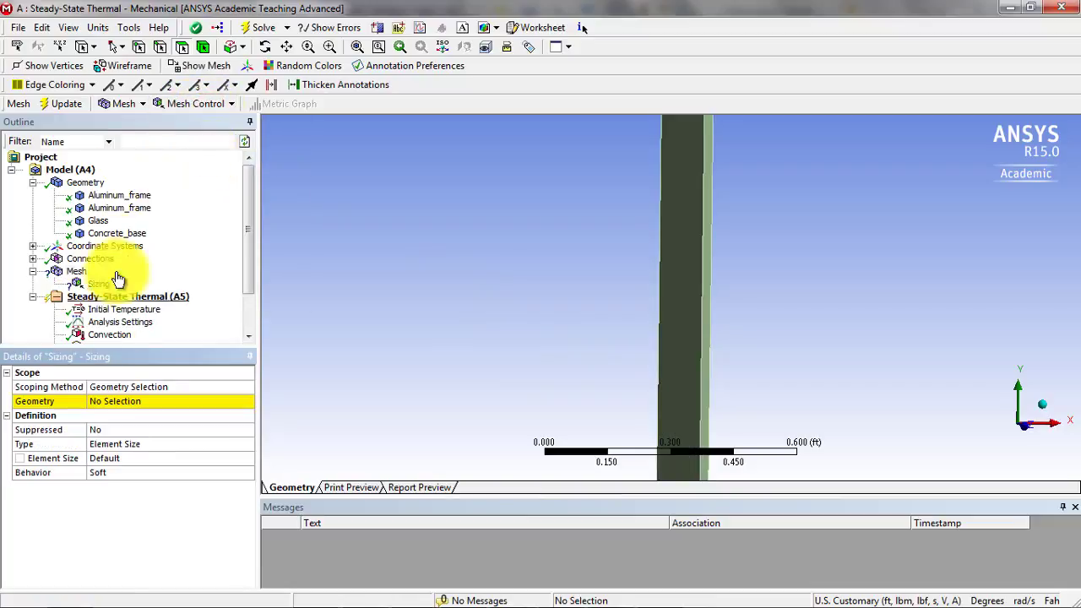
click(202, 47)
click(690, 281)
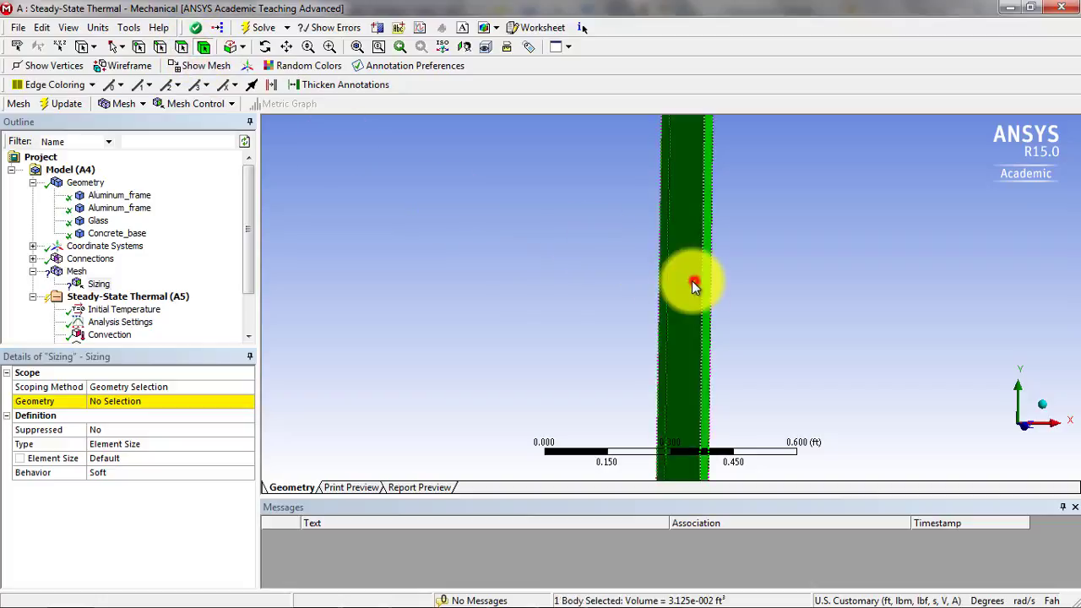
click(113, 403)
click(110, 403)
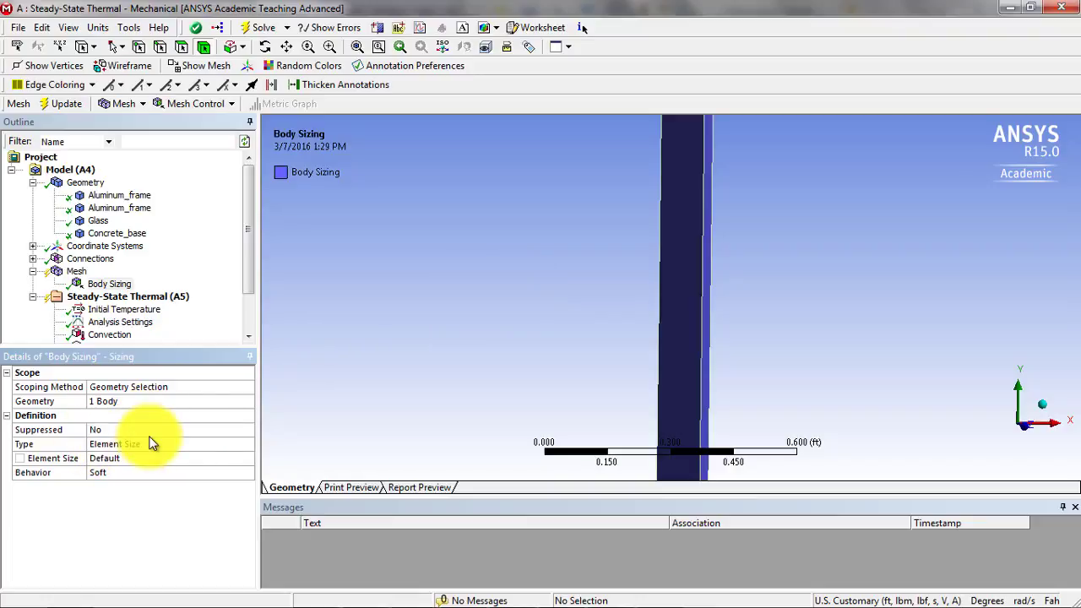
- Inspect the glass pane's thickness edge-on against the scale bar to judge a suitable element size
click(102, 458)
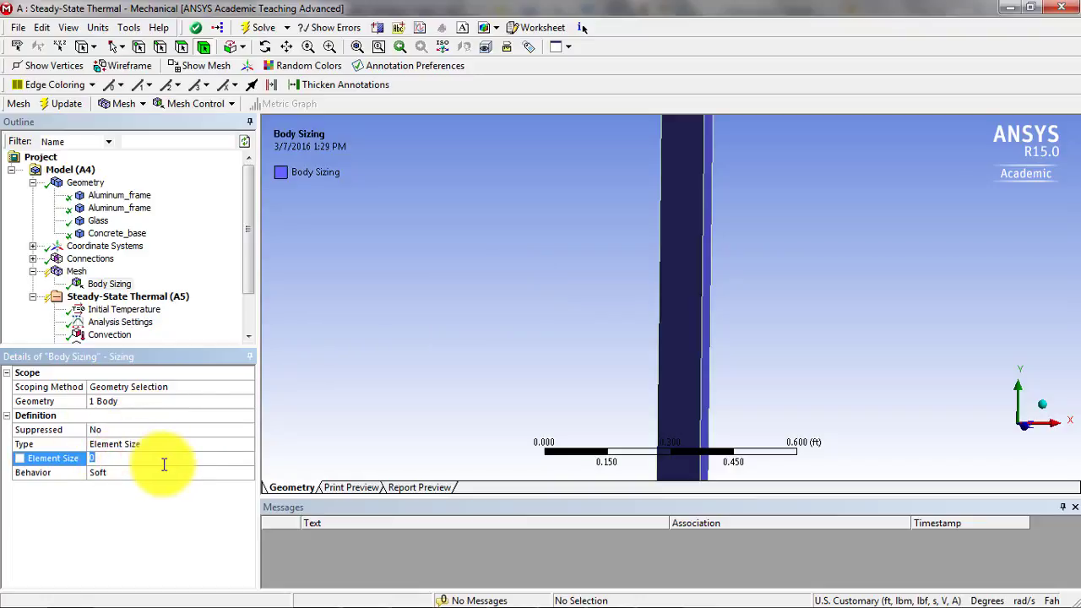
click(1024, 427)
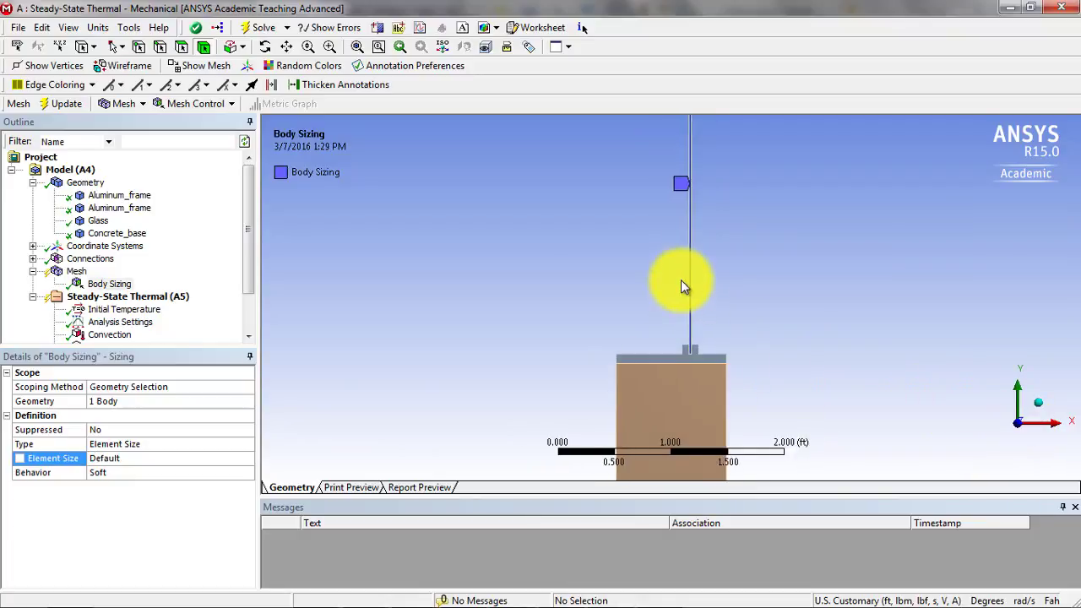
scroll(782, 279, up, 5)
ctrl+middle_drag(820, 284, 773, 294)
scroll(607, 296, up, 5)
scroll(773, 293, up, 5)
ctrl+middle_drag(567, 321, 809, 295)
scroll(816, 293, down, 2)
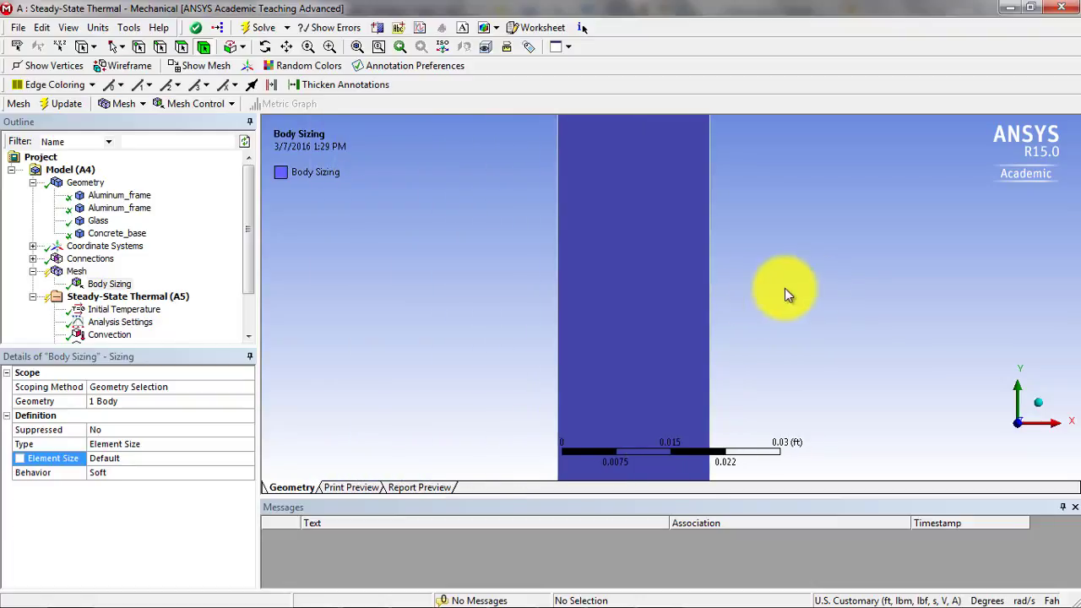
scroll(731, 295, down, 1)
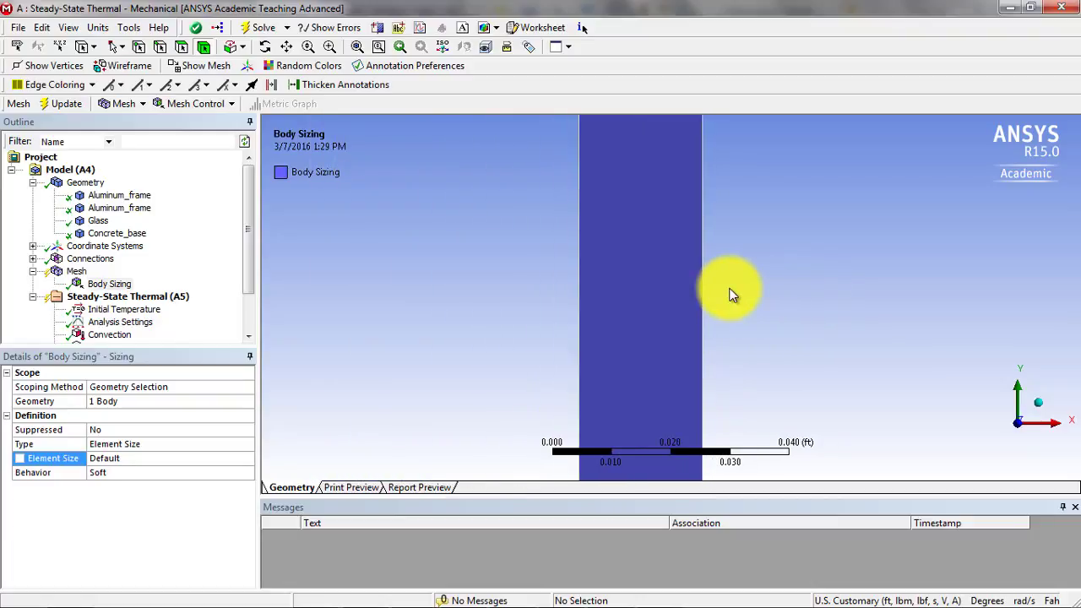
- Switch to the ANSYS Applications-Grid Refinement PDF and check the glass thickness in the window drawing
key(alt+Tab)
click(702, 295)
key(alt+Tab)
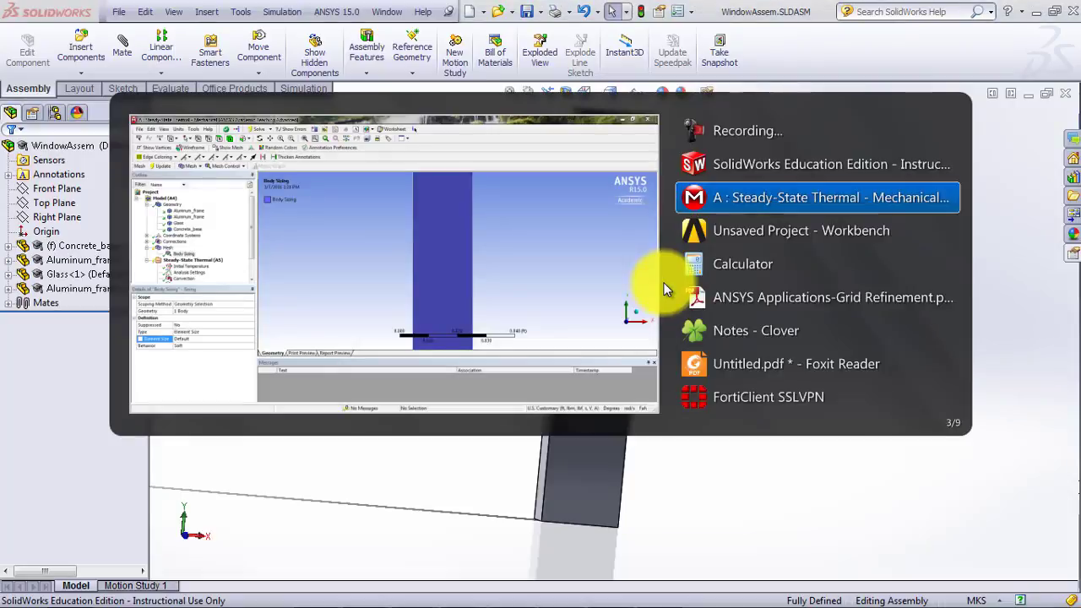
key(alt+Tab)
key(alt+Tab)
key(alt+Tab)
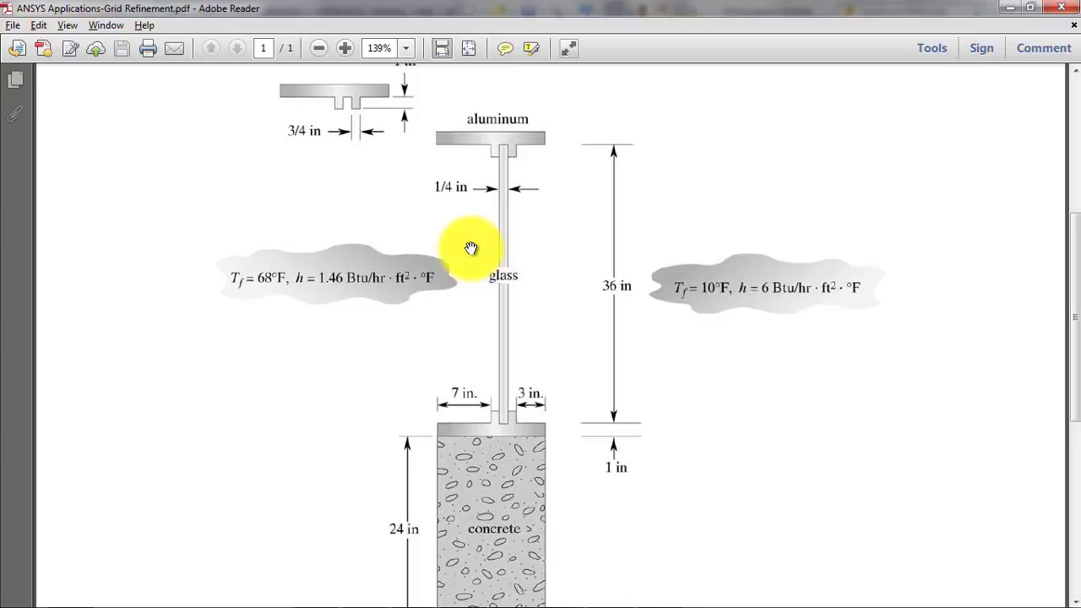
key(alt+Tab)
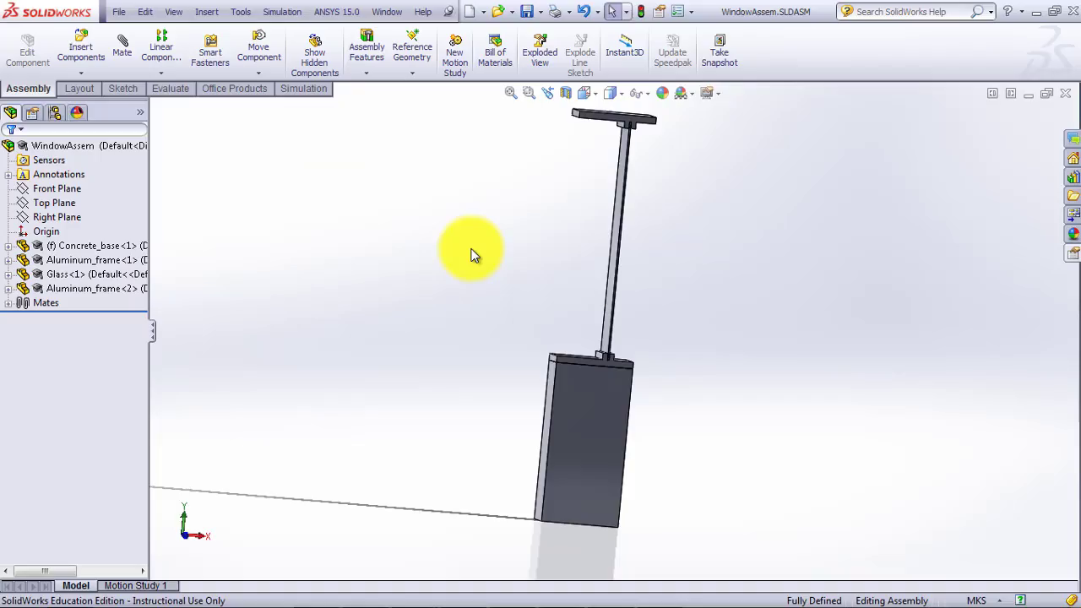
- Switch to Calculator, divide 0.25 by 3 and close it
key(alt+Tab)
key(alt+Tab)
key(alt+Tab)
key(alt+Tab)
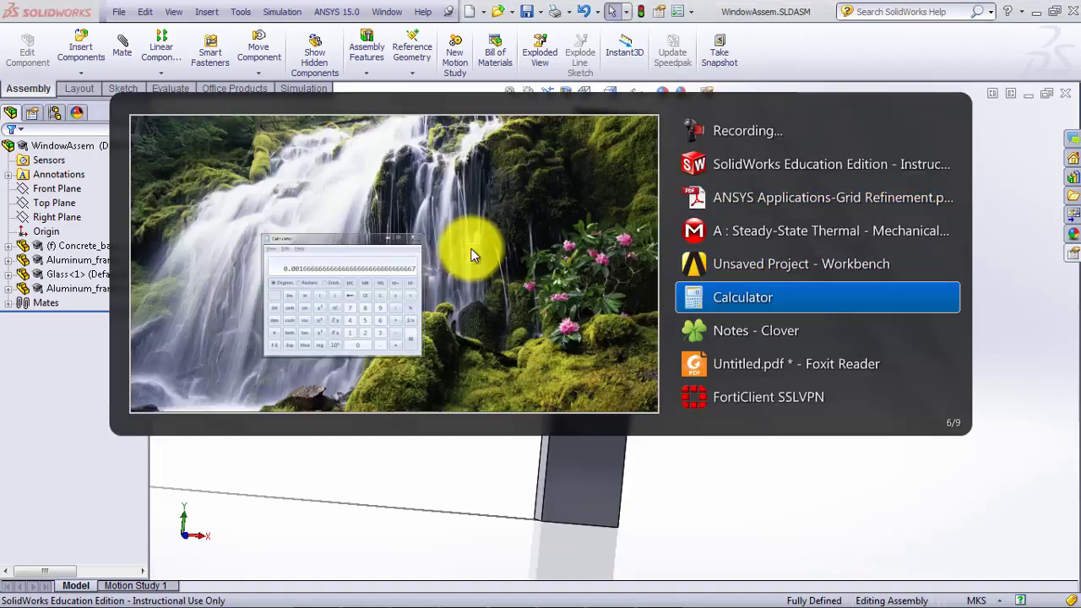
text(0.25 /)
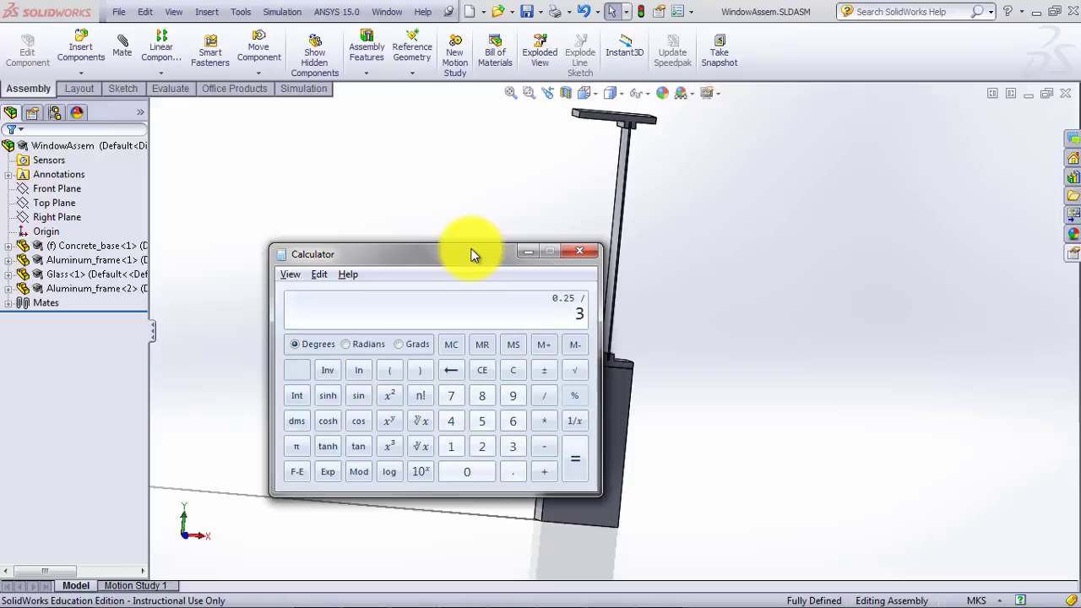
key(Return)
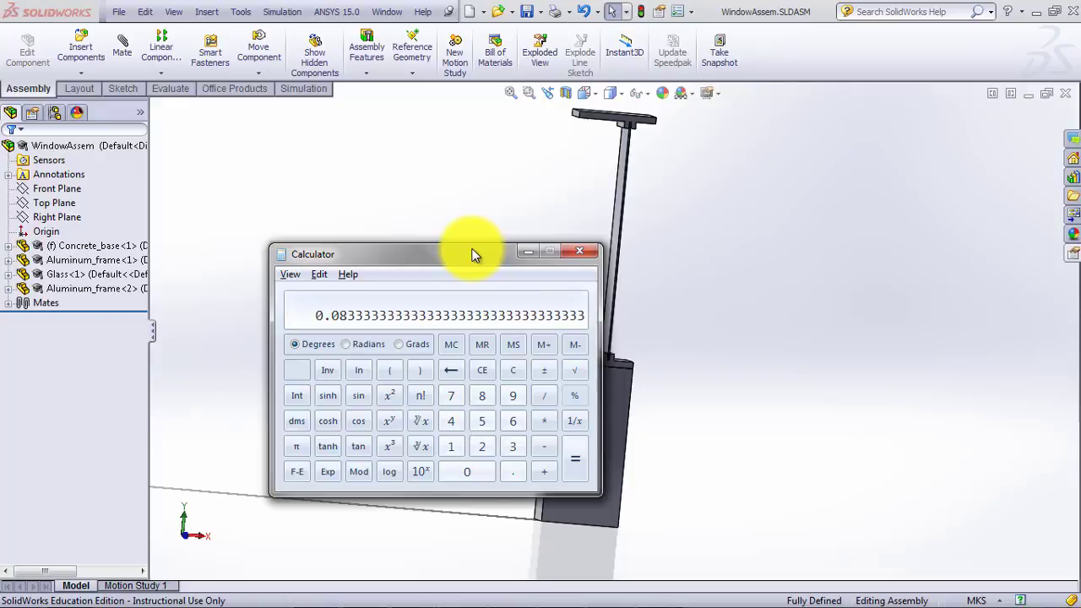
click(581, 252)
- Switch back to Mechanical and set the glass body sizing's element size to 0.0833 ft
key(alt+Tab)
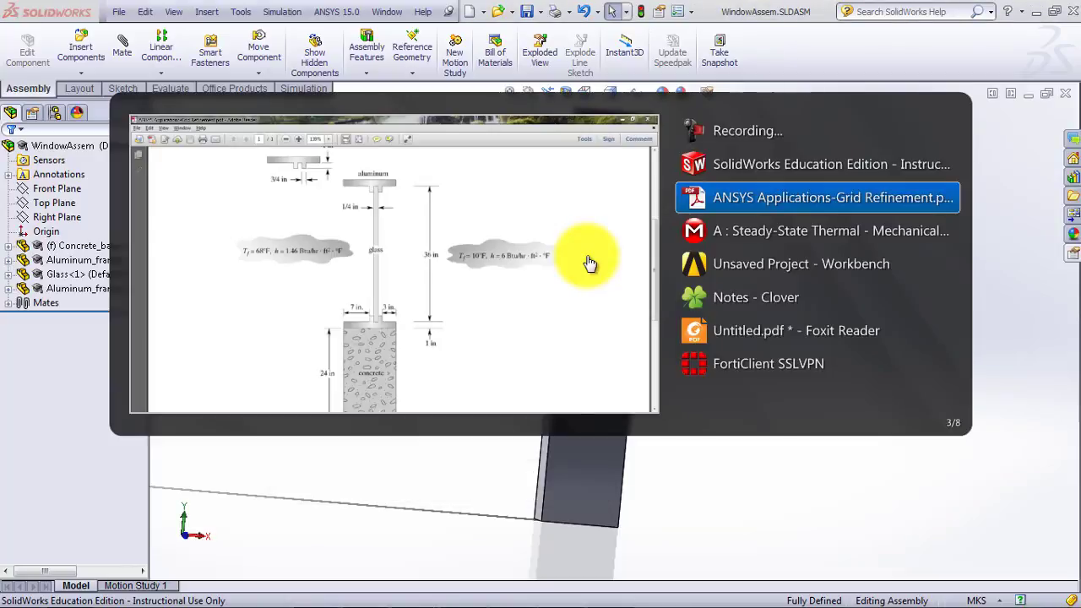
key(alt+Tab)
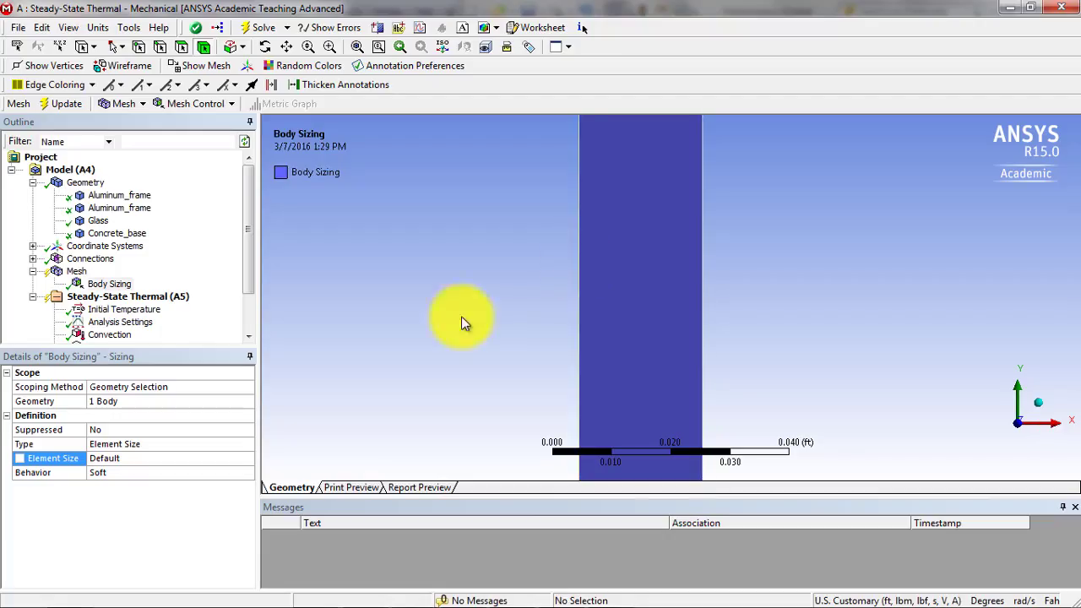
click(102, 456)
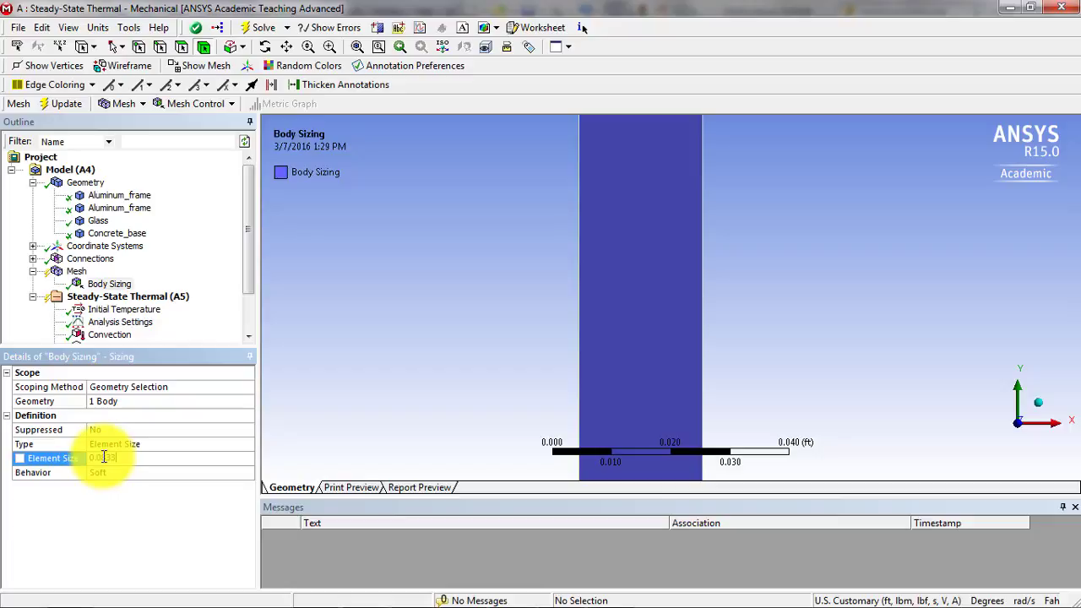
text(0.0833)
key(Return)
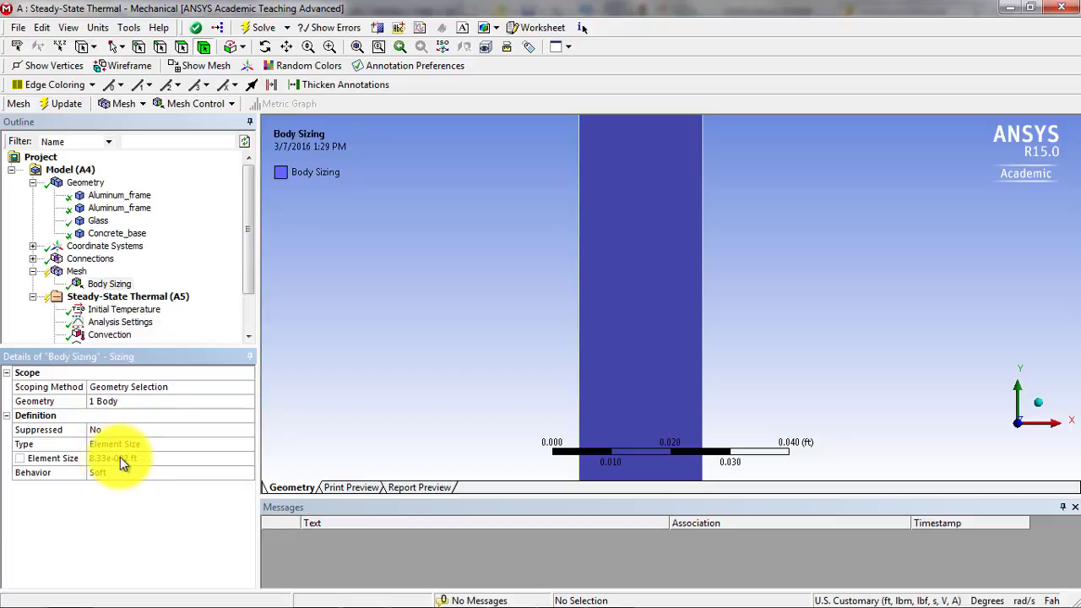
- Start Calculator again to rework the element size
key(alt+Tab)
key(alt+Tab)
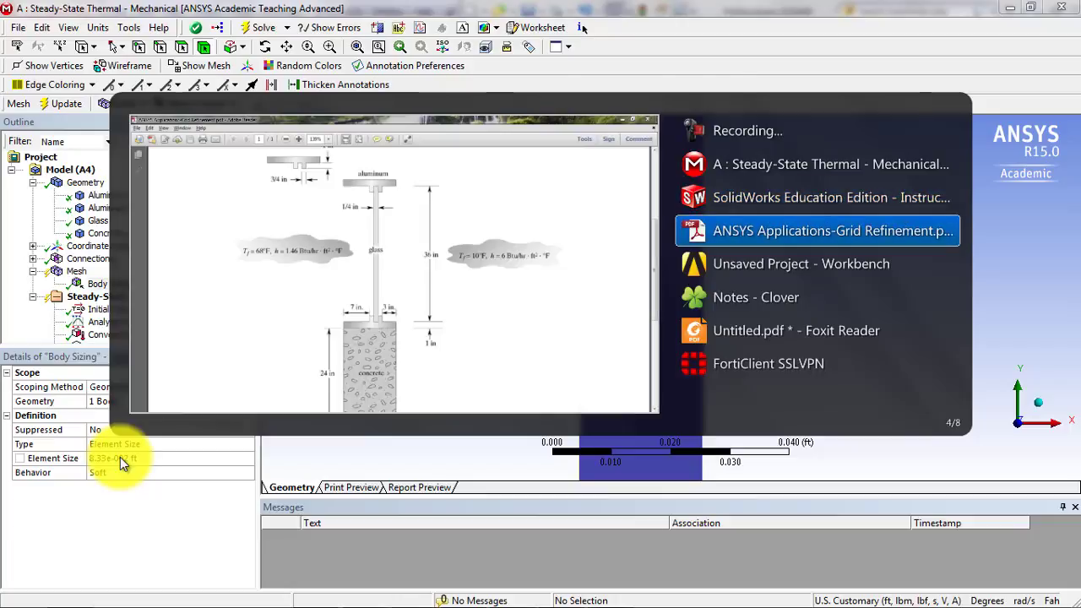
key(Escape)
key(super)
text(cal)
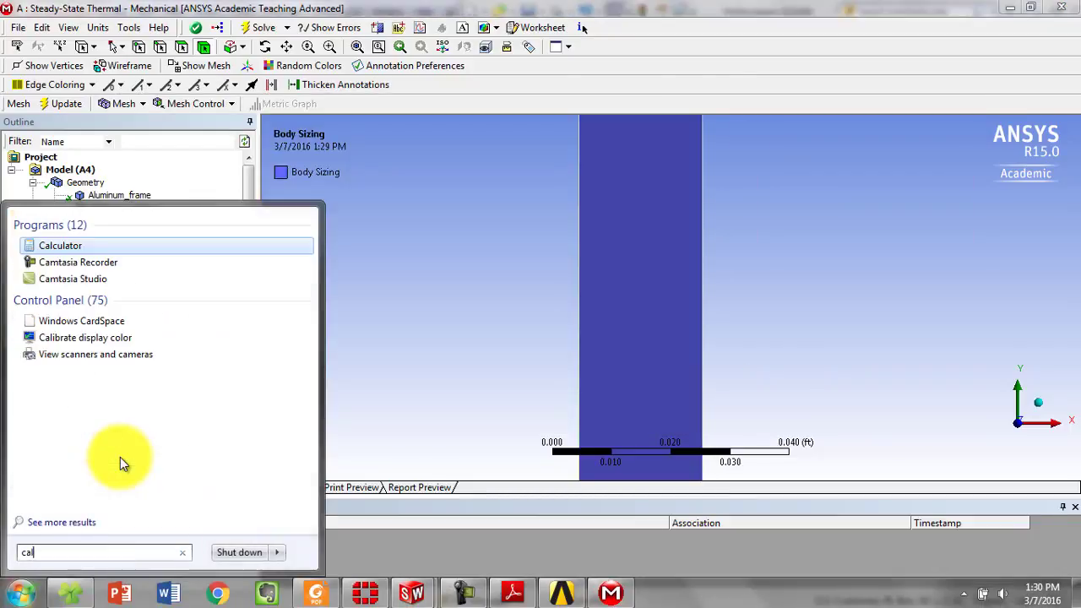
key(Return)
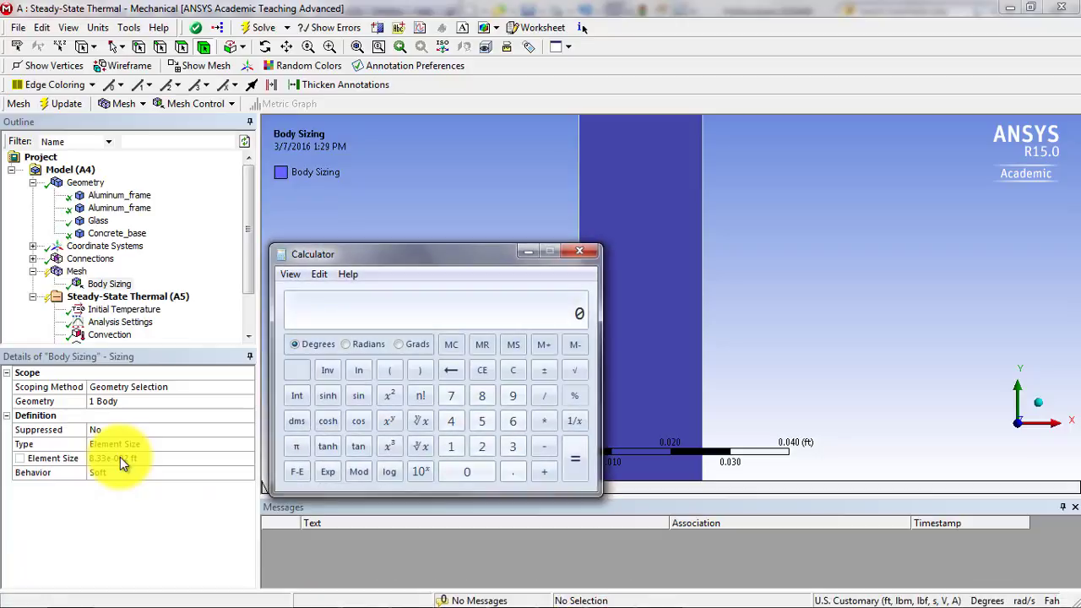
- Divide 0.25 by 3 and the quotient by 12, copy the result and close Calculator
text(0.25 /)
key(Return)
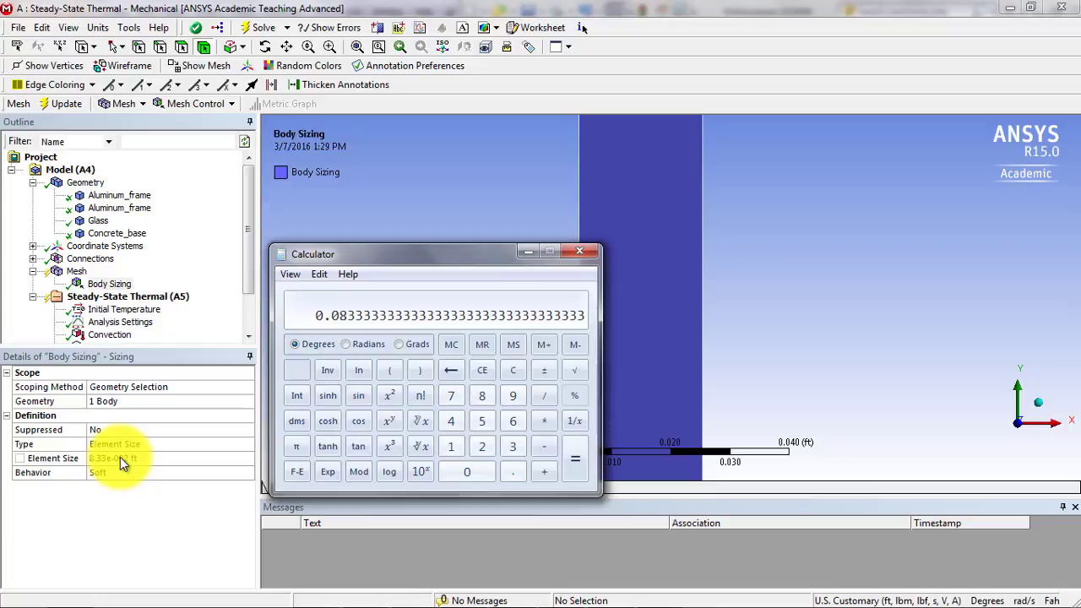
text(/12)
key(Return)
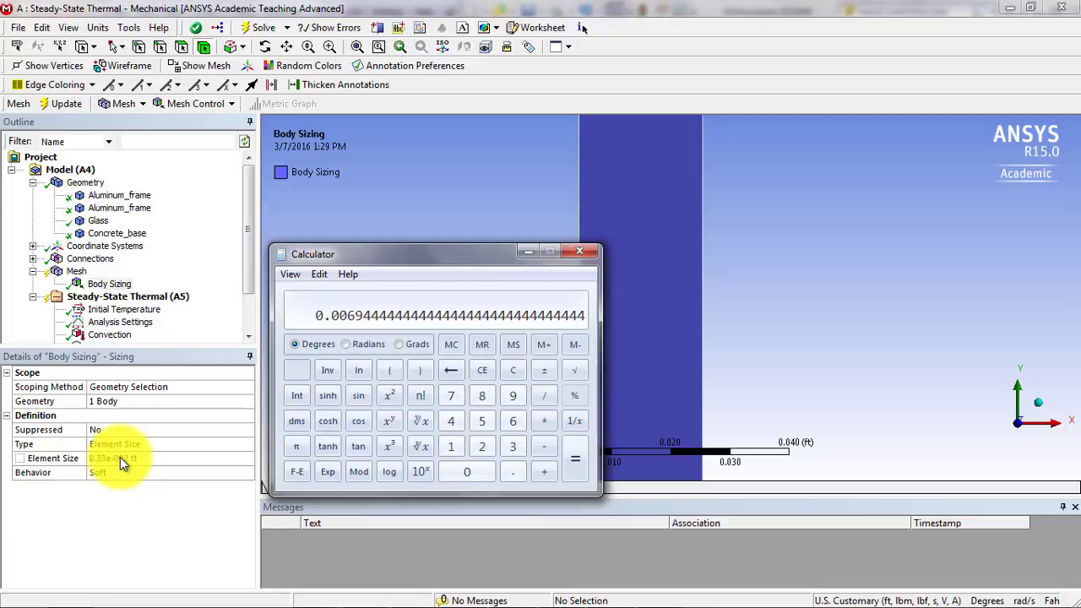
click(324, 276)
click(345, 293)
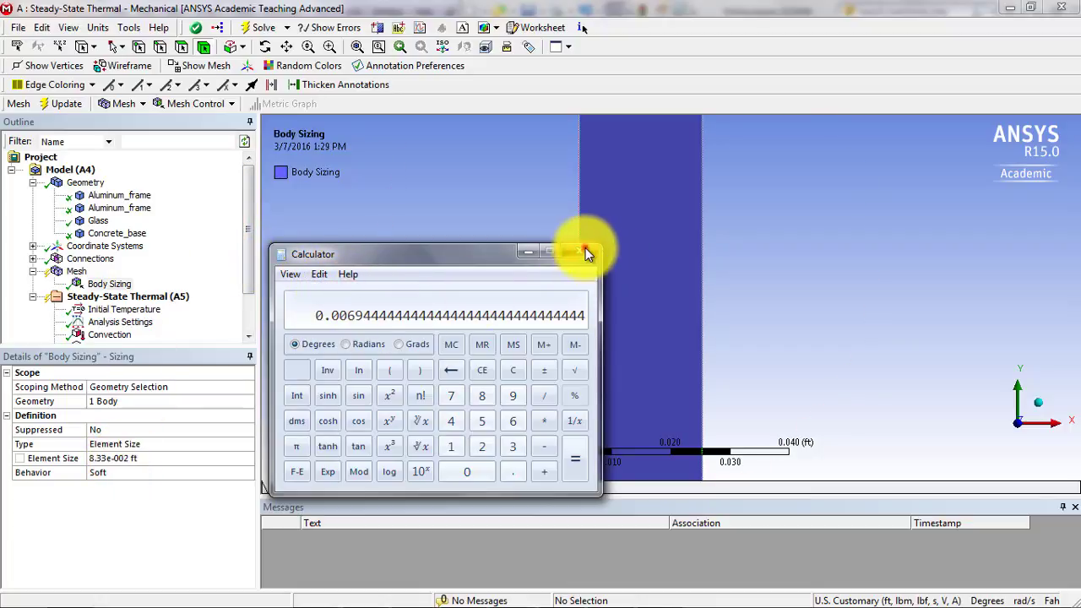
click(583, 249)
- Set the glass body sizing's element size to the copied value of 6.9444e-003 ft and update the mesh
click(161, 458)
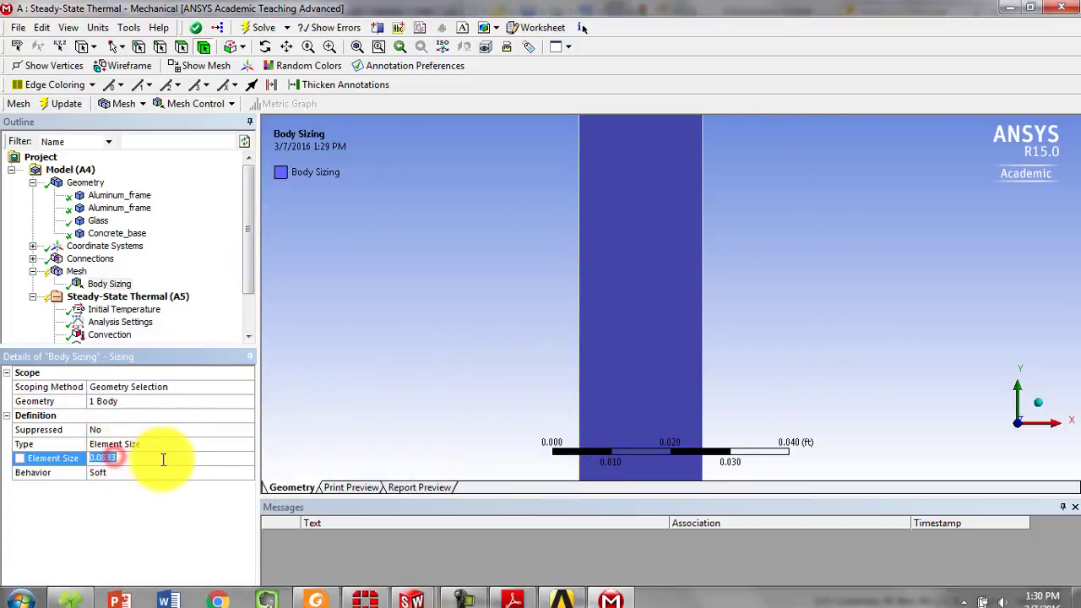
key(ctrl+v)
click(189, 507)
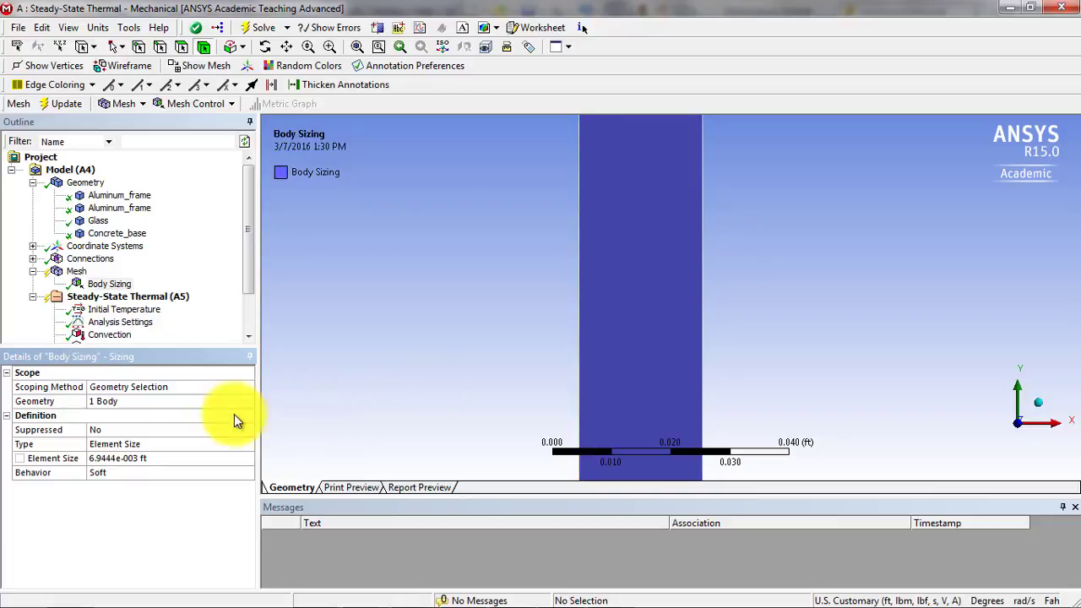
click(76, 271)
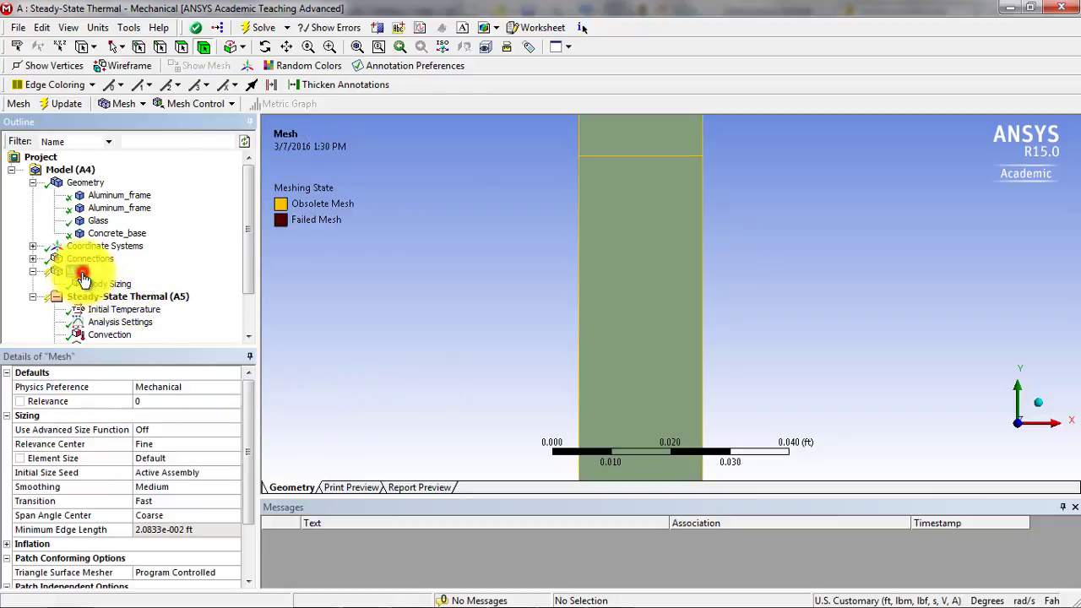
click(64, 103)
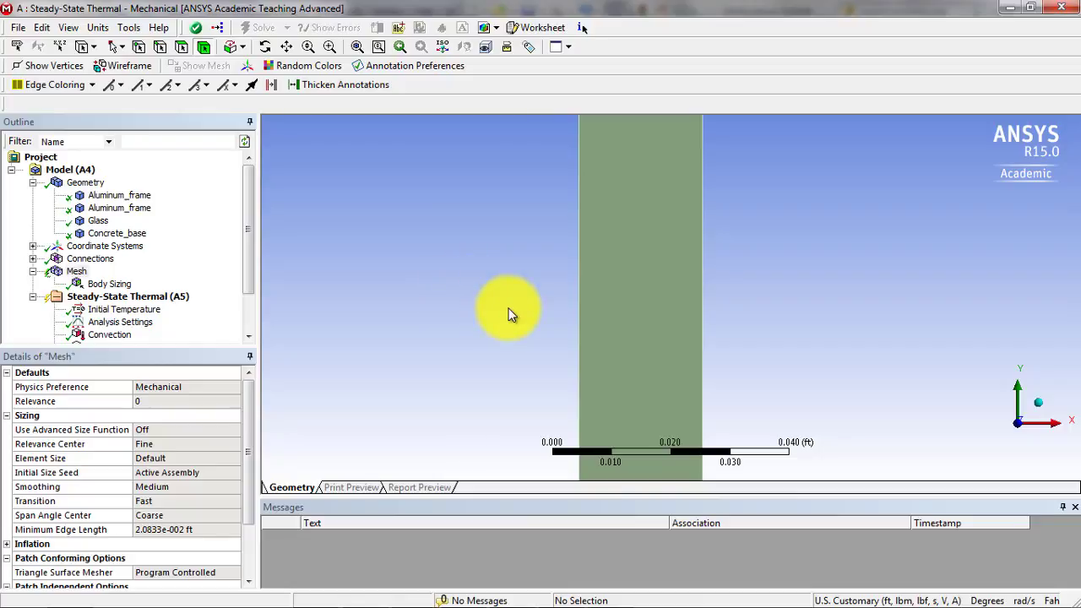
- Examine the refined elements across the glass thickness and show the mesh's node and element statistics
scroll(517, 318, down, 2)
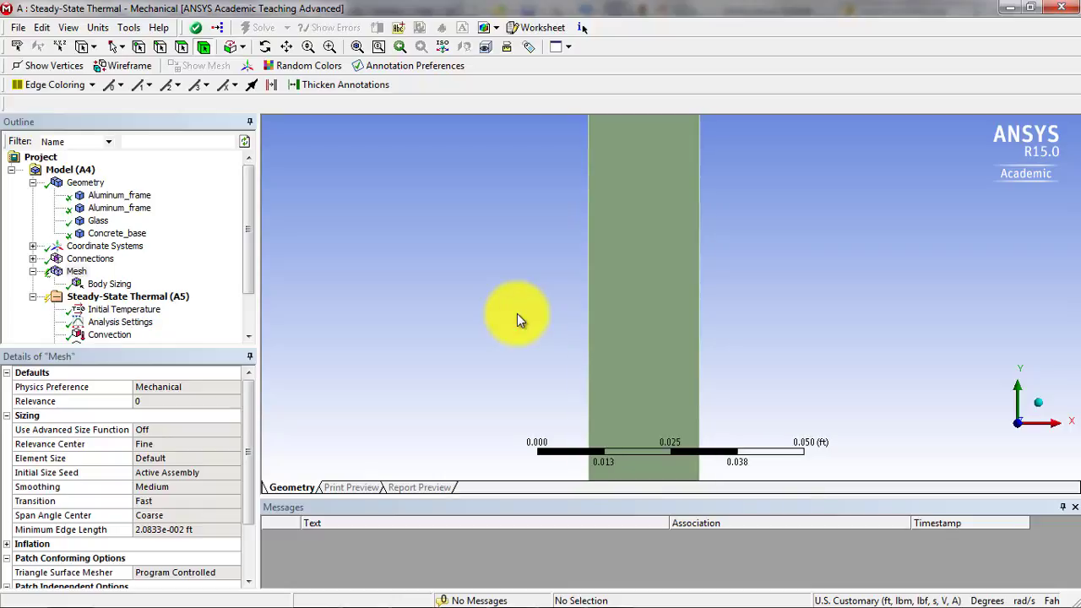
scroll(517, 319, down, 1)
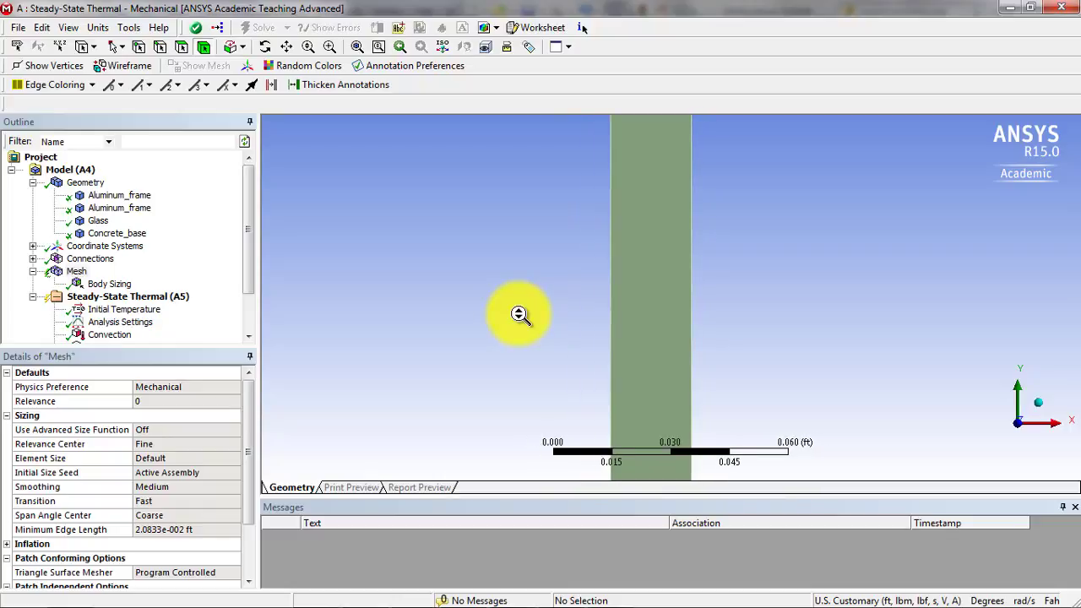
middle_drag(517, 319, 650, 320)
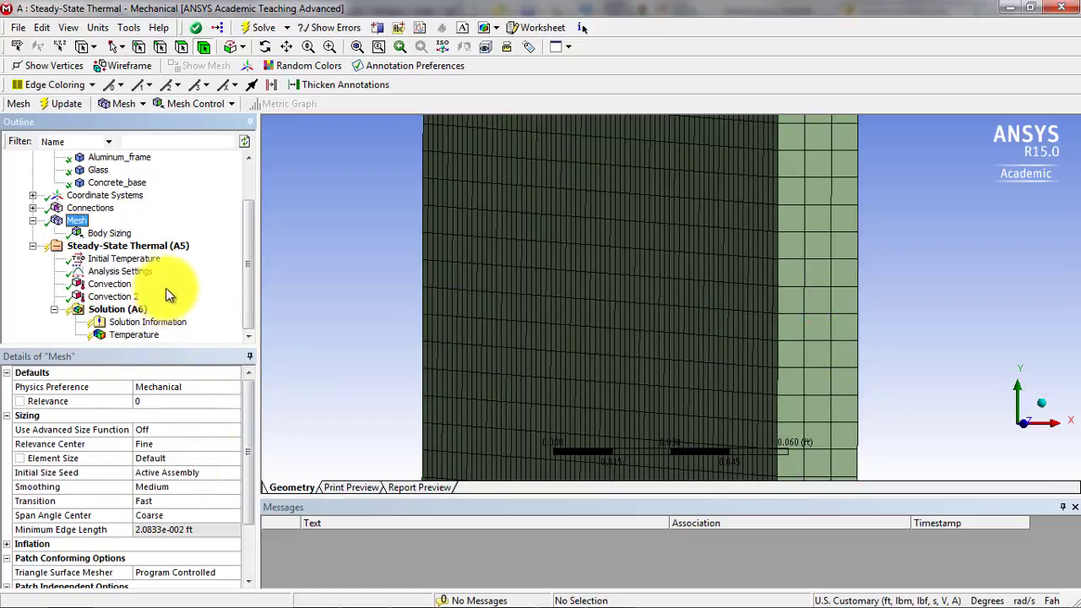
click(79, 223)
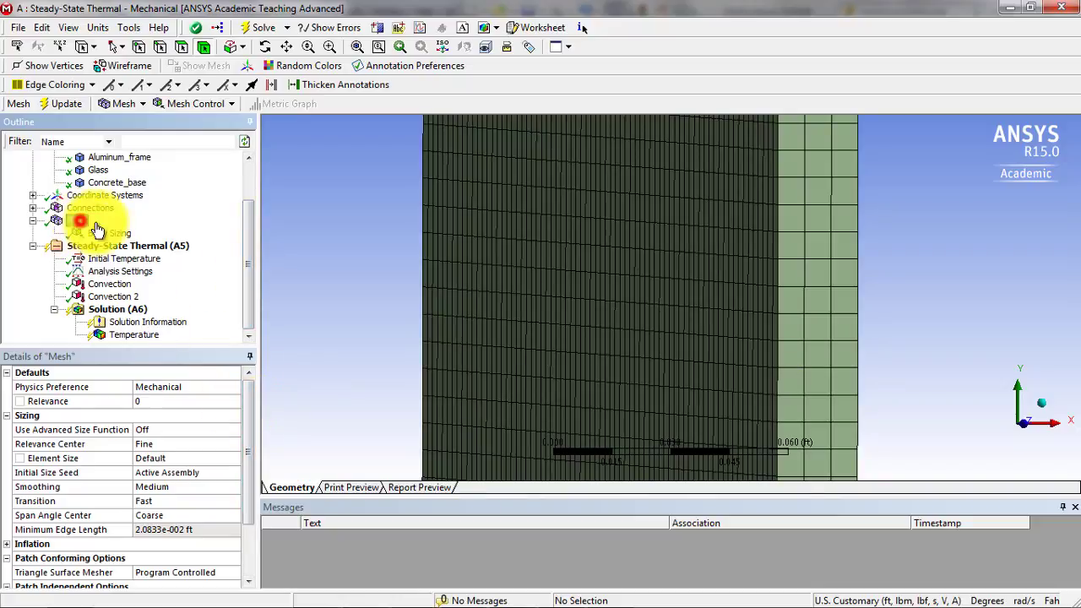
drag(247, 404, 249, 516)
double_click(46, 572)
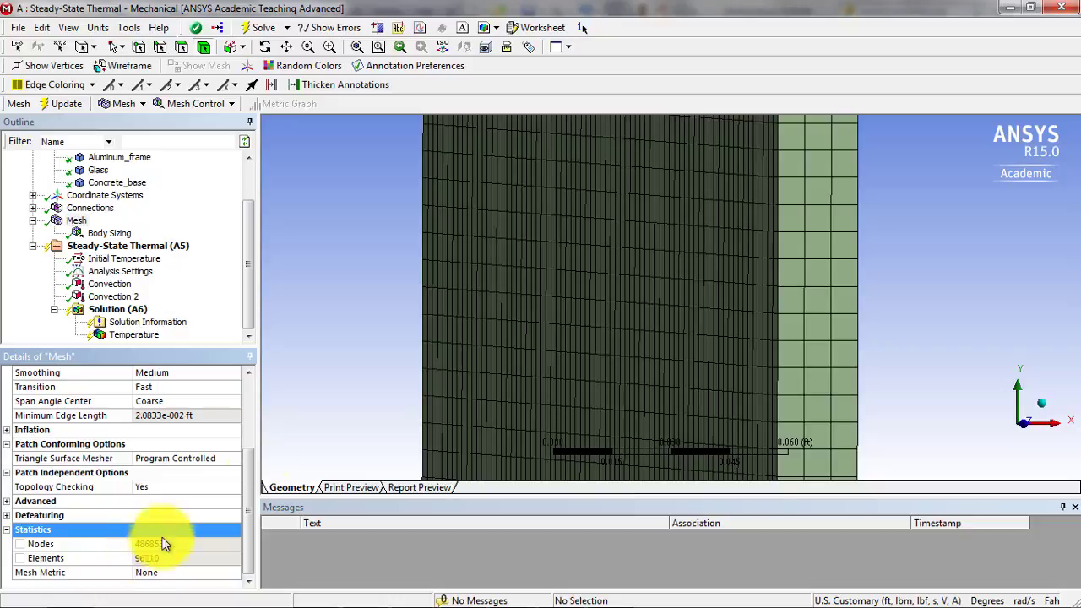
- Try to solve the steady-state thermal analysis with the refined glass mesh
click(118, 309)
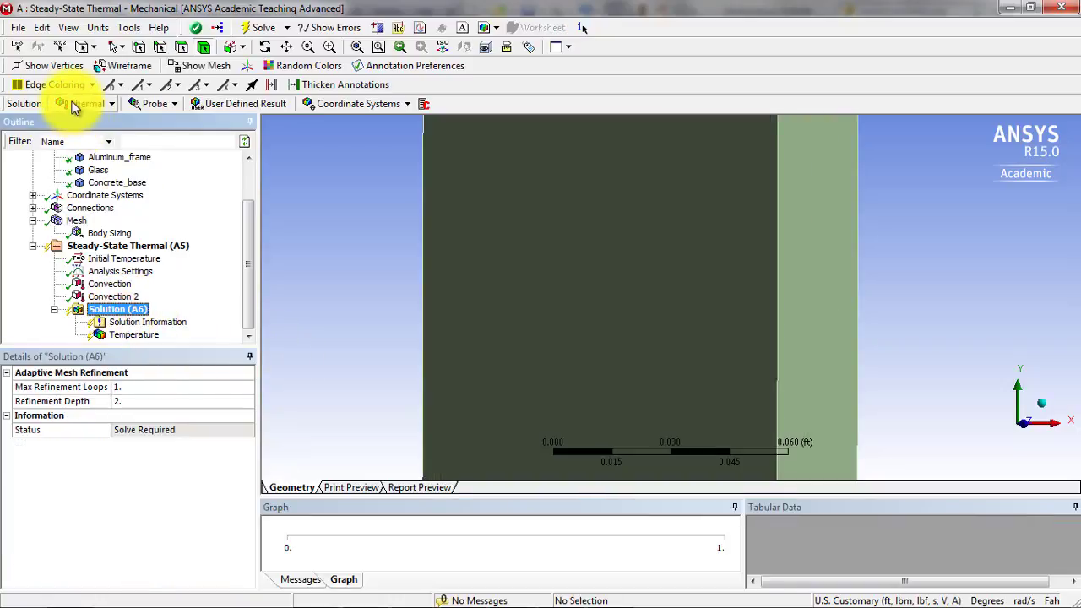
click(253, 32)
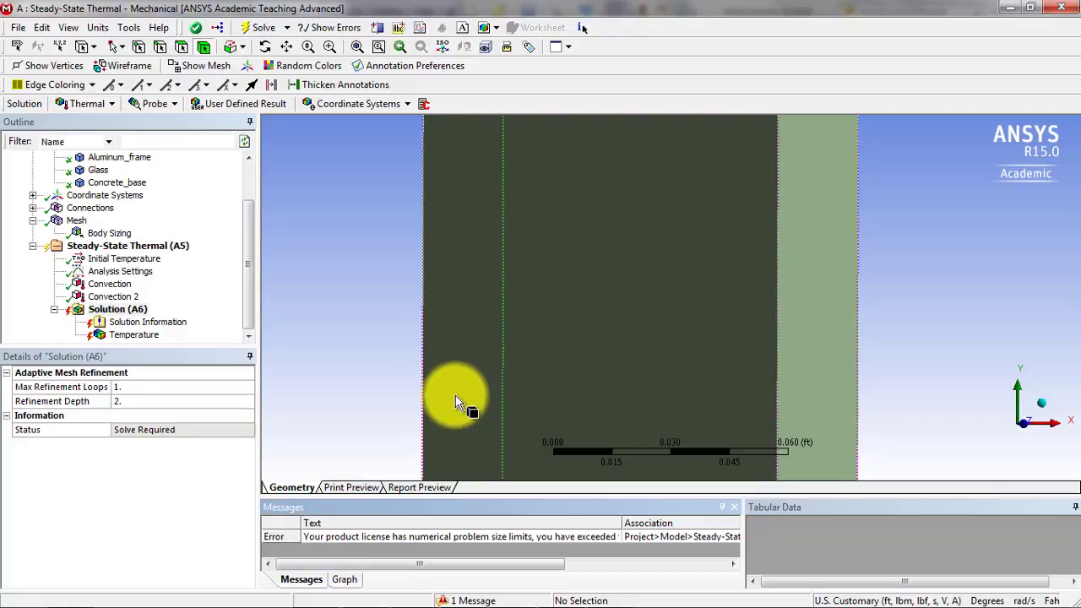
- Switch to SolidWorks with the WindowAssem assembly
mouse_move(393, 603)
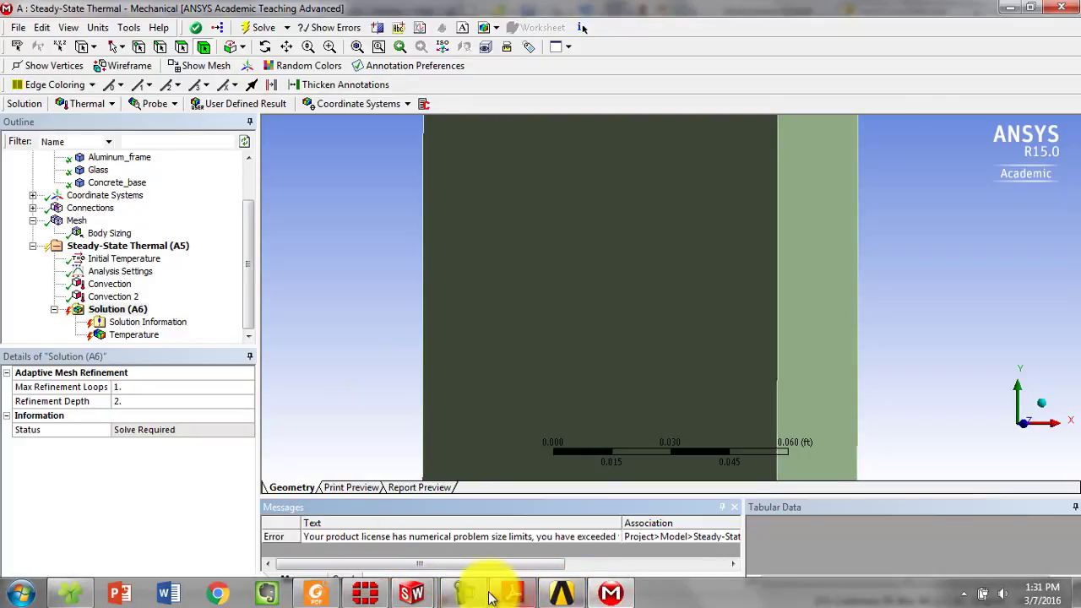
mouse_move(418, 589)
click(489, 526)
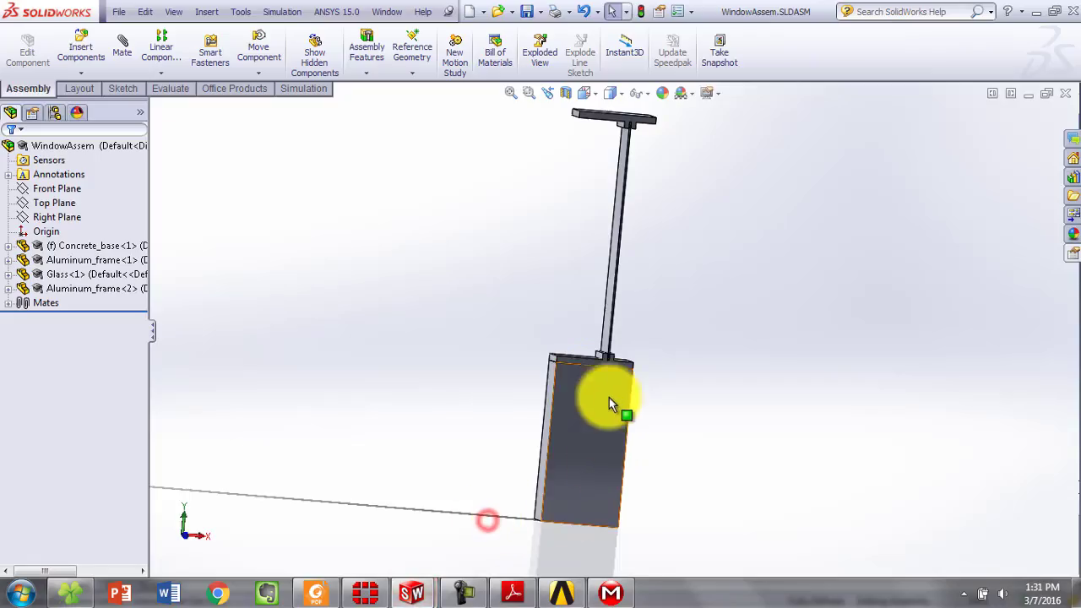